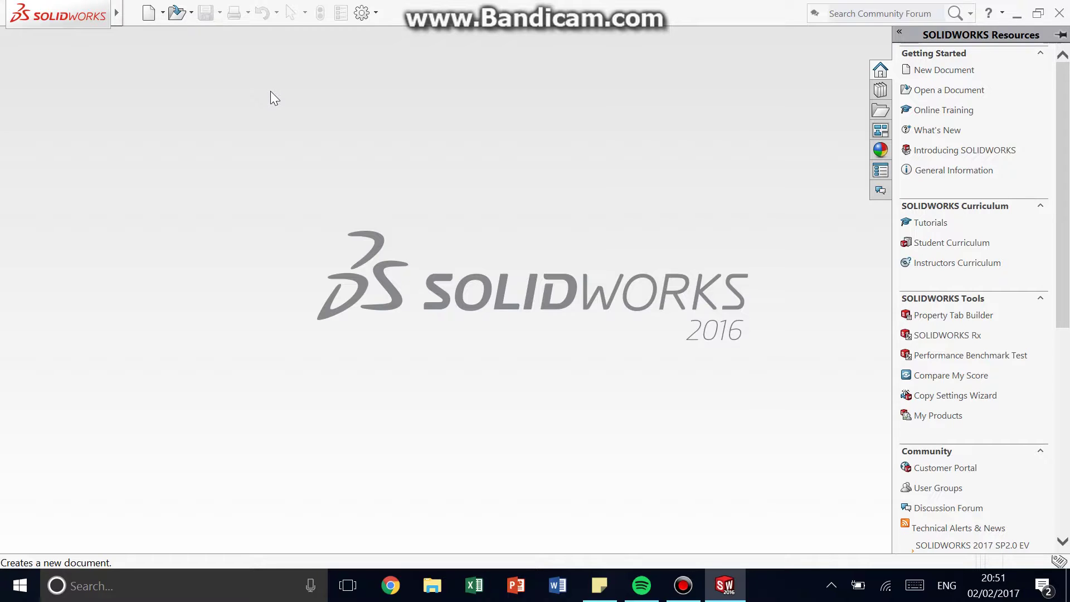
# Create a new part document
pyautogui.click(150, 13)
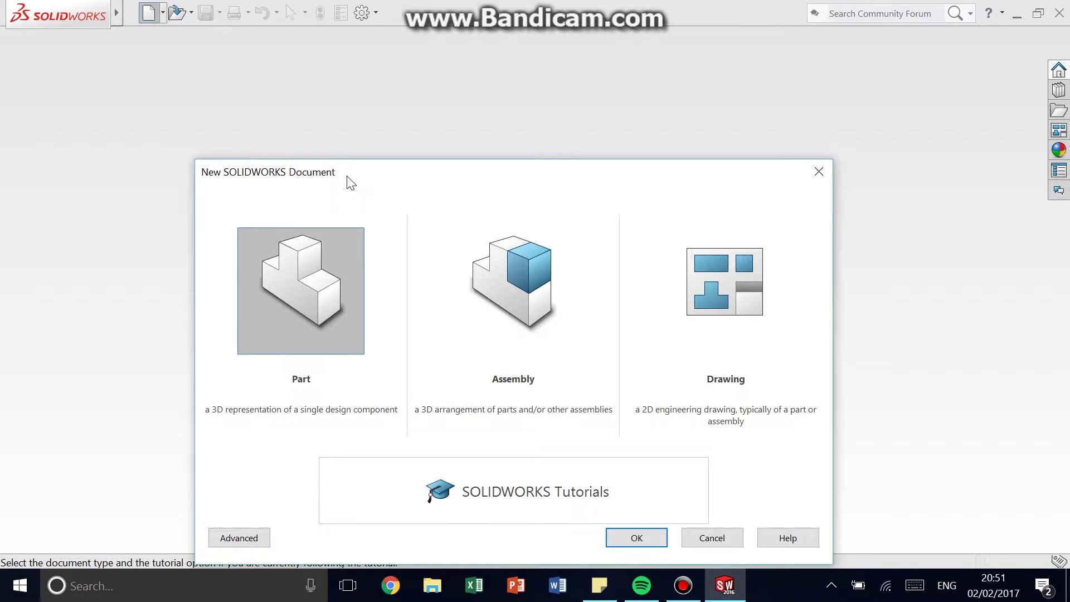
pyautogui.moveTo(348, 177); pyautogui.dragTo(359, 86)
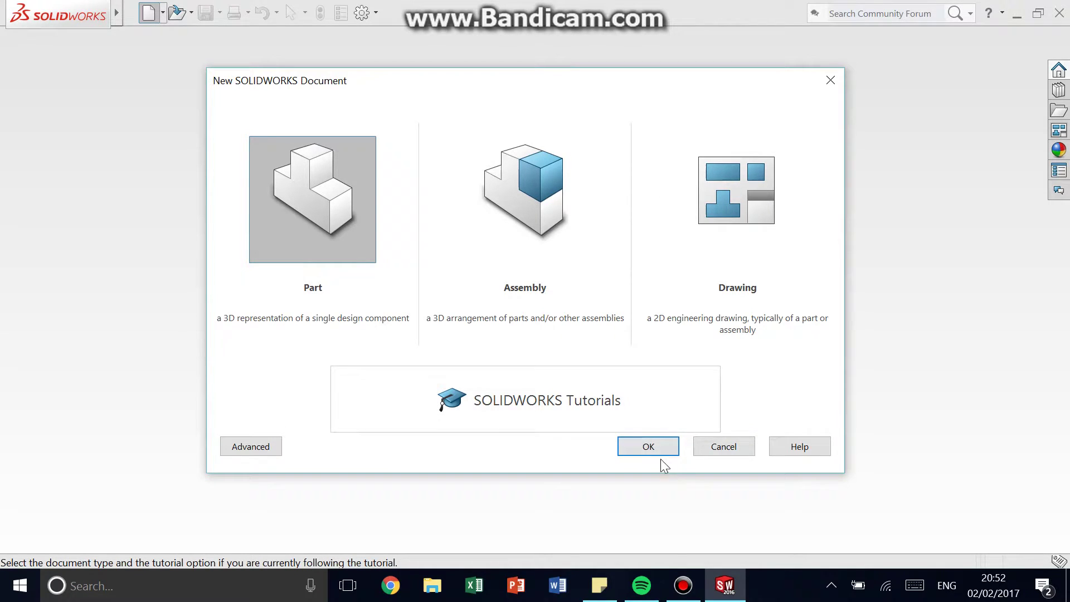
pyautogui.click(649, 447)
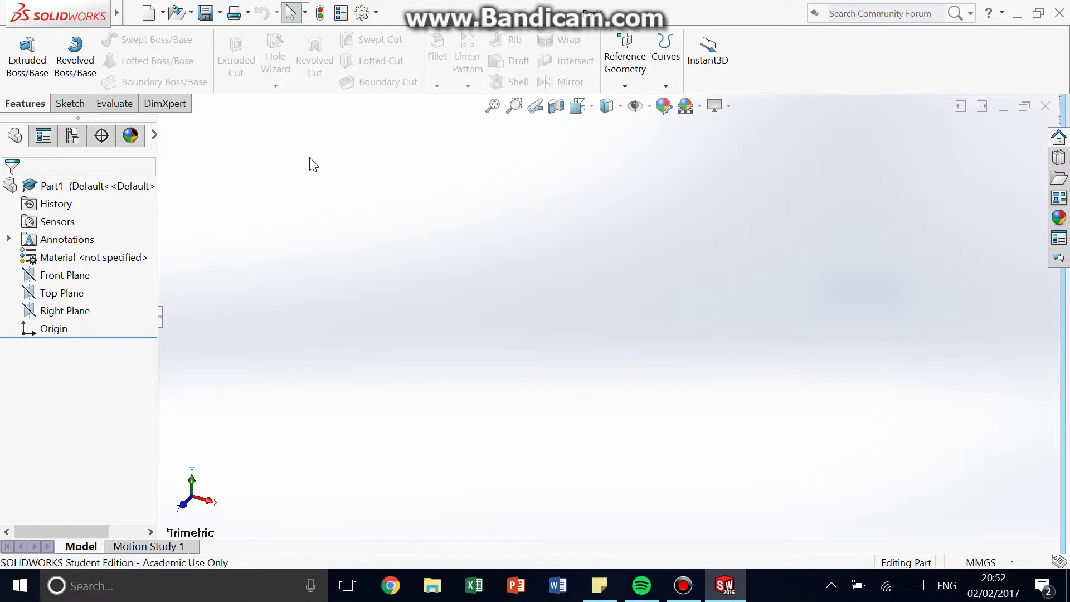
# Sketch a corner rectangle about 94 by 55 mm around the origin on the Top Plane
pyautogui.click(81, 104)
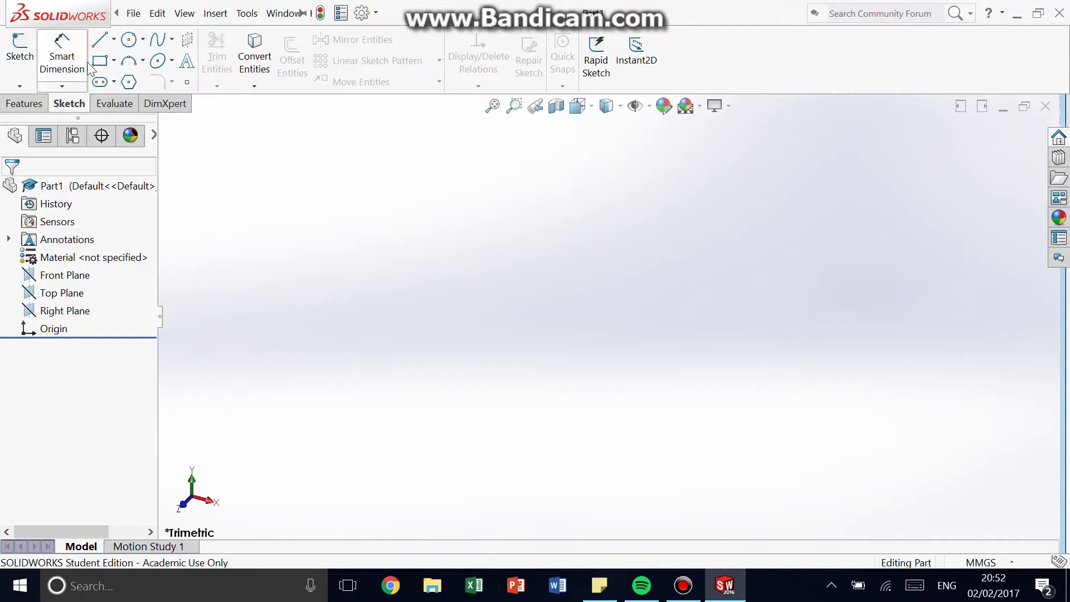
pyautogui.click(158, 13)
pyautogui.click(504, 206)
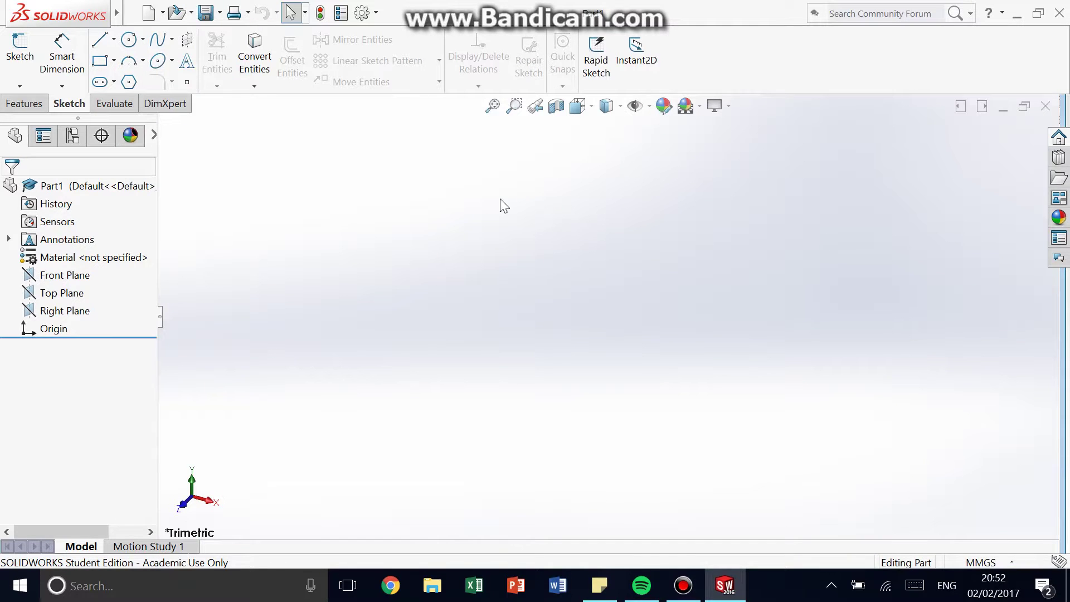
pyautogui.click(100, 63)
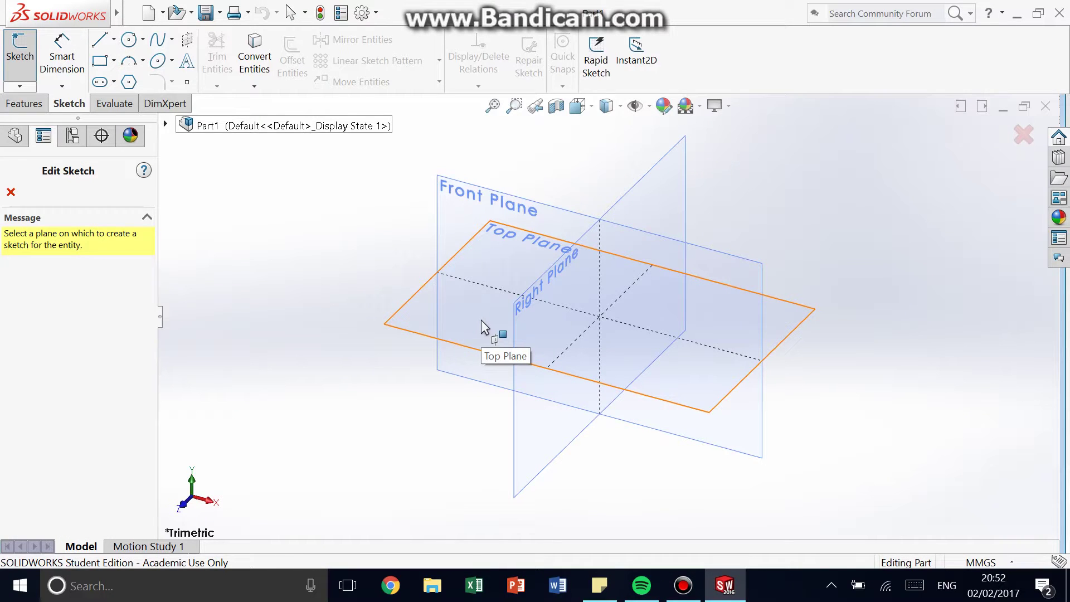
pyautogui.click(481, 320)
pyautogui.click(534, 278)
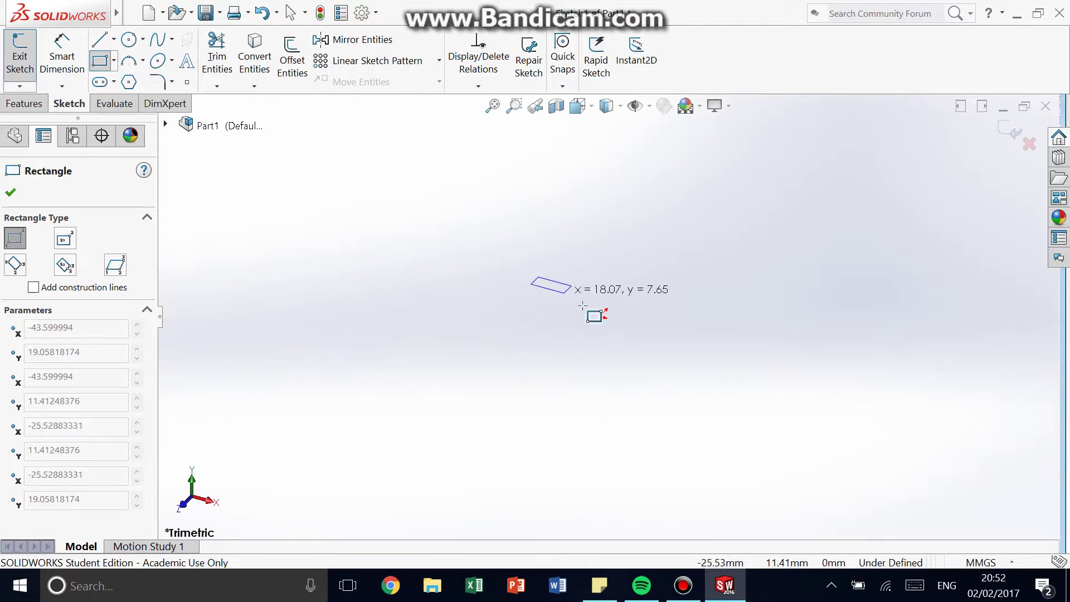
pyautogui.click(658, 375)
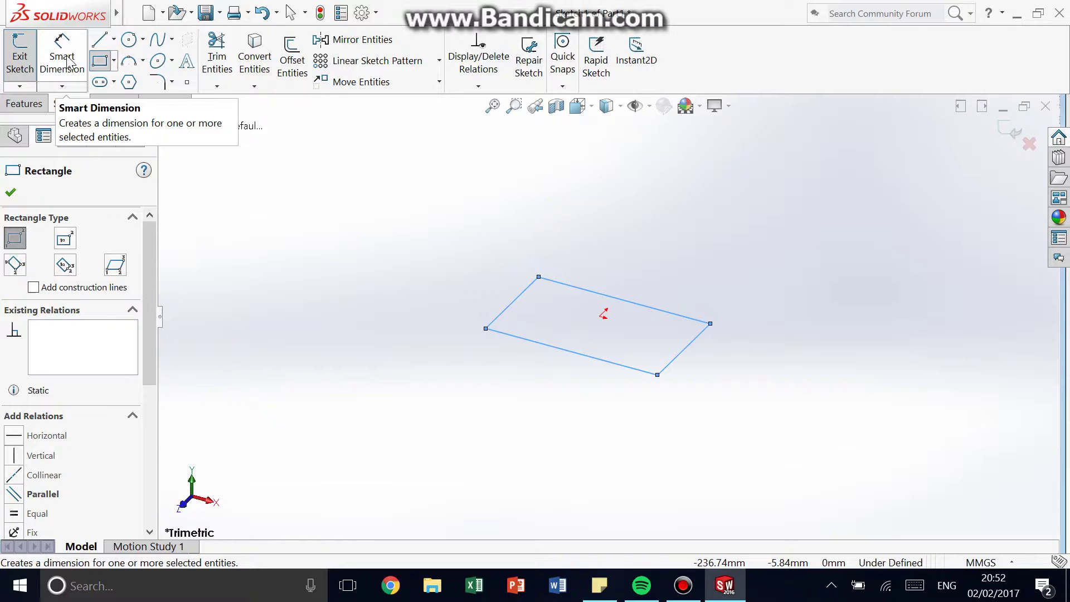
# Dimension the rectangle's long front side with Smart Dimension and set it to 100 mm
pyautogui.click(72, 75)
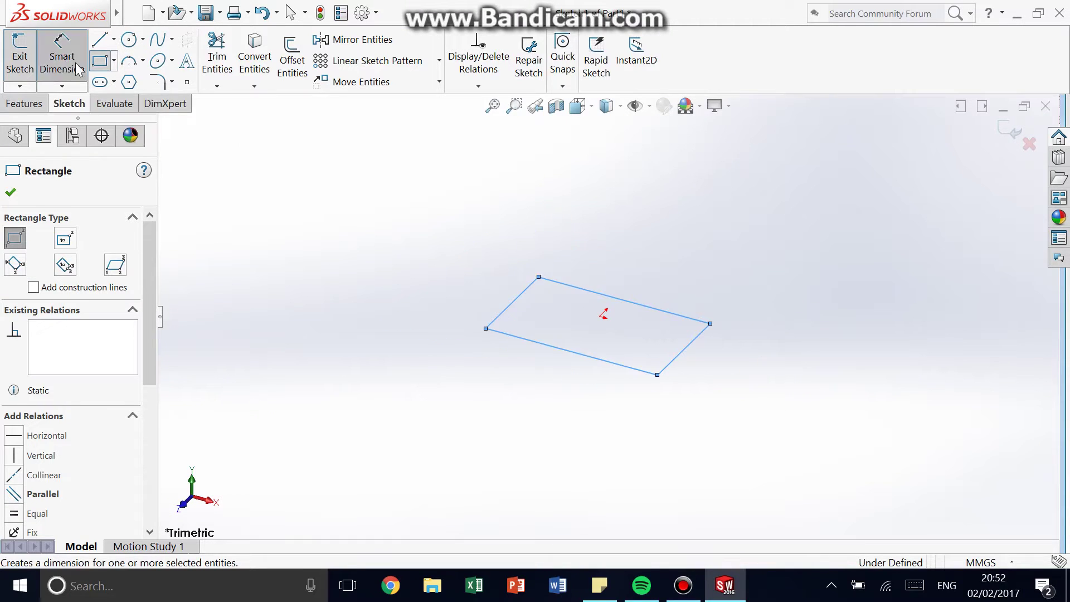
pyautogui.click(597, 362)
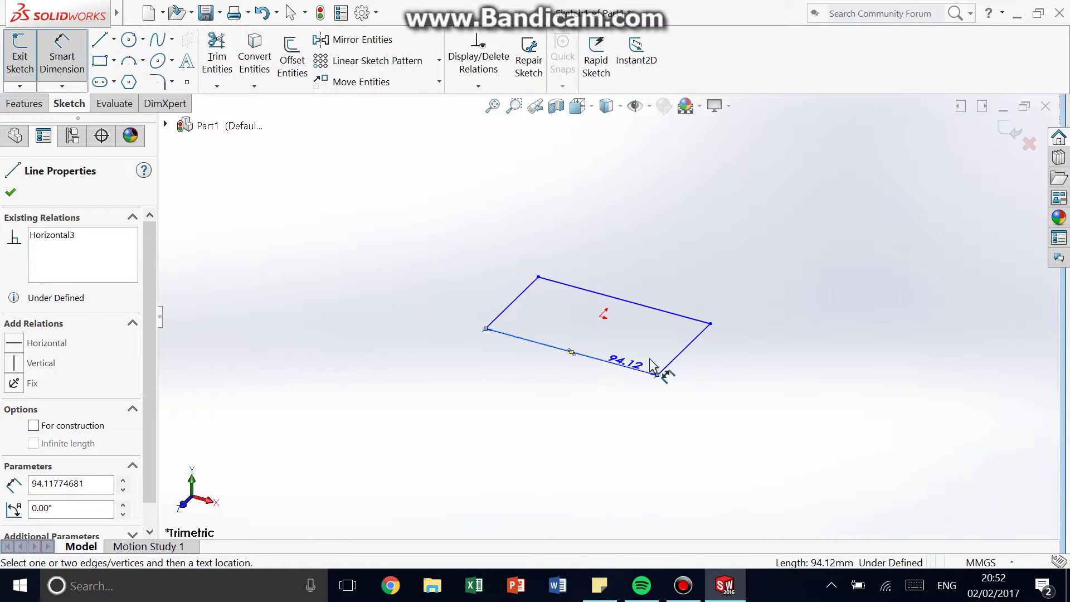
pyautogui.click(678, 355)
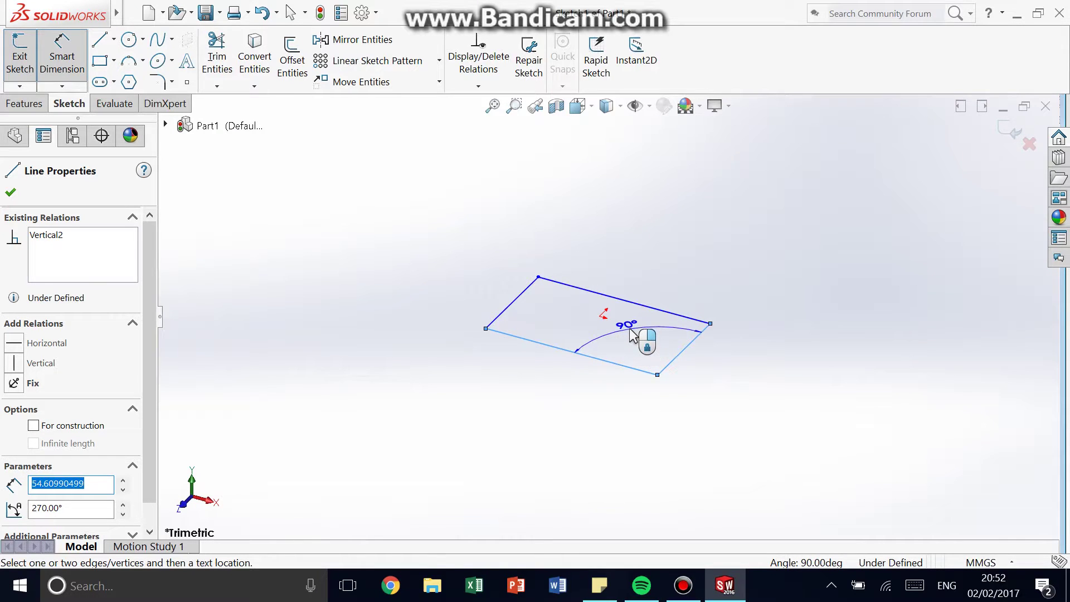
pyautogui.click(636, 338)
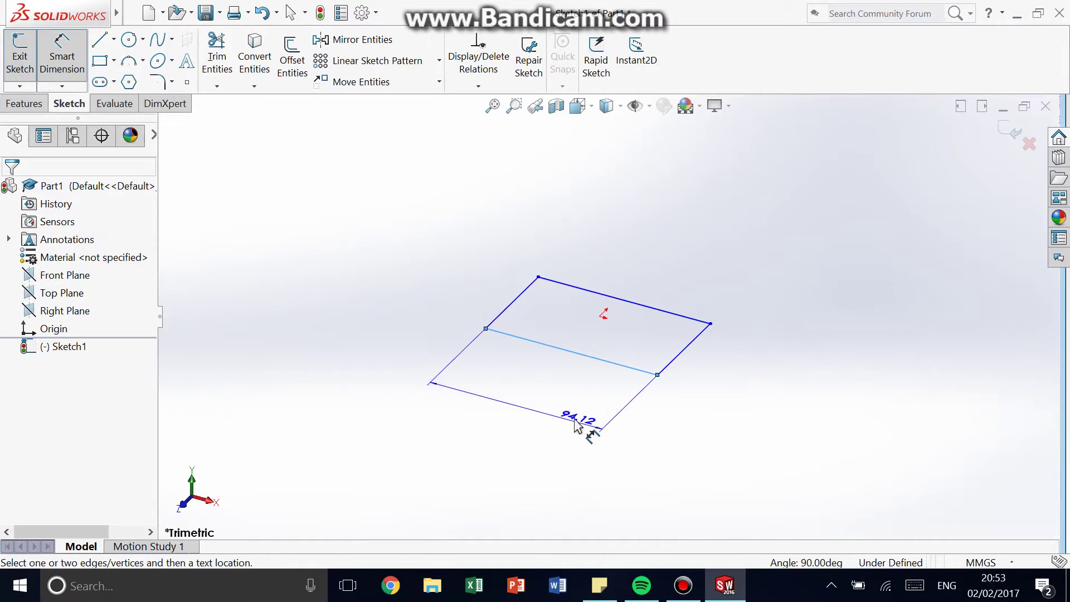
pyautogui.click(581, 396)
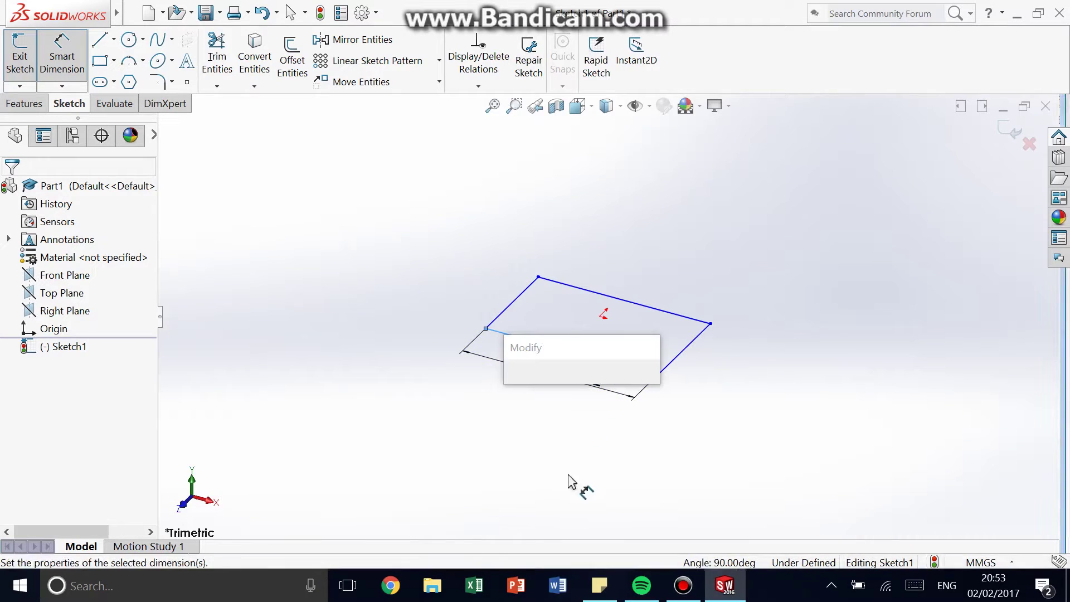
pyautogui.write('100')
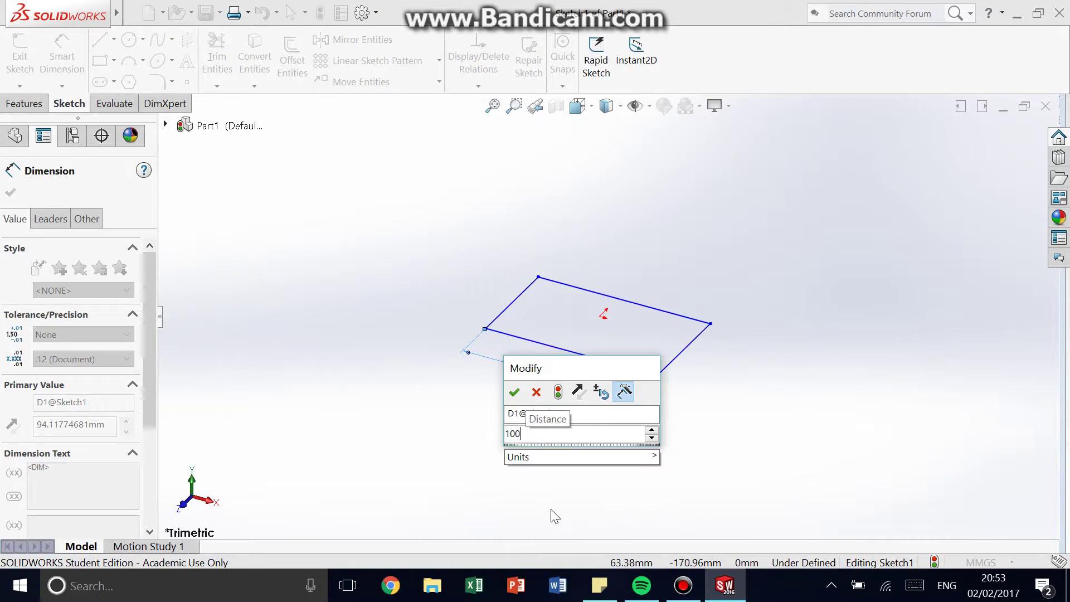
pyautogui.press('Return')
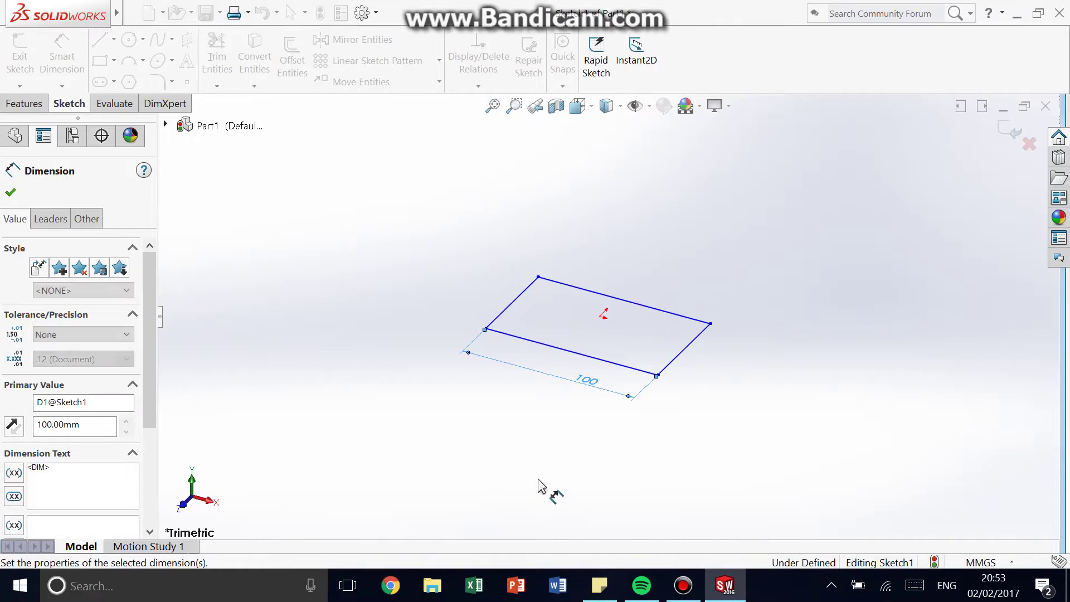
# Keep the MMGS units and dimension the rectangle's adjacent short side at 100 mm
pyautogui.click(987, 564)
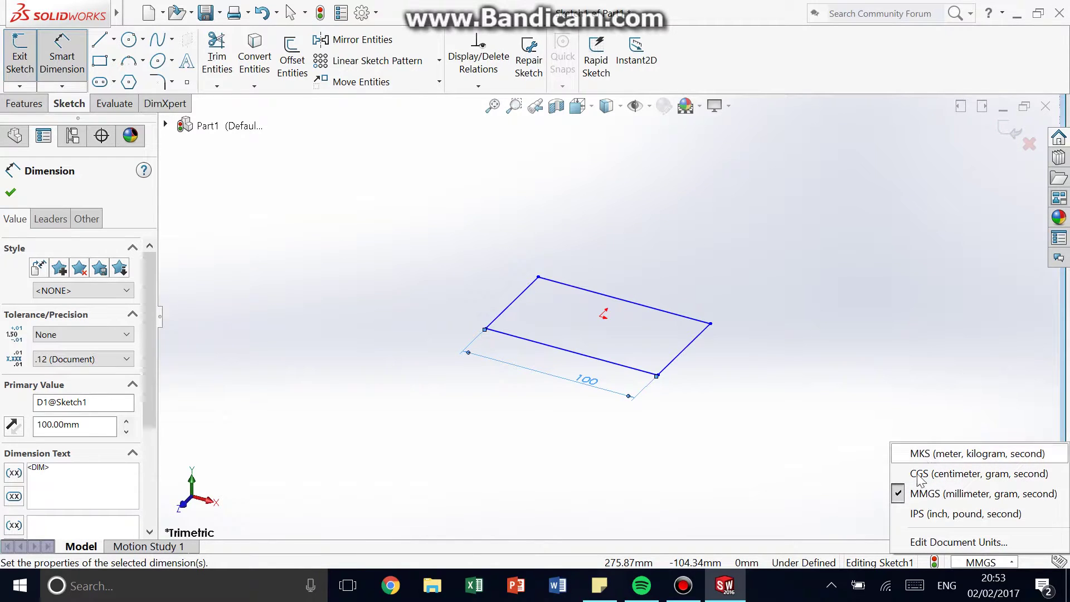
pyautogui.click(741, 256)
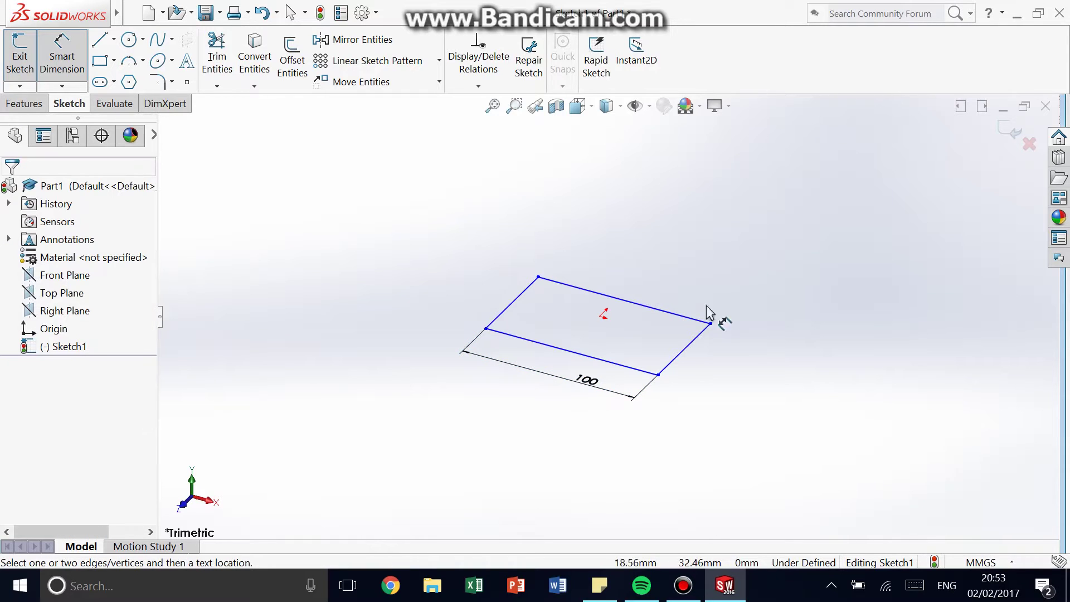
pyautogui.click(673, 369)
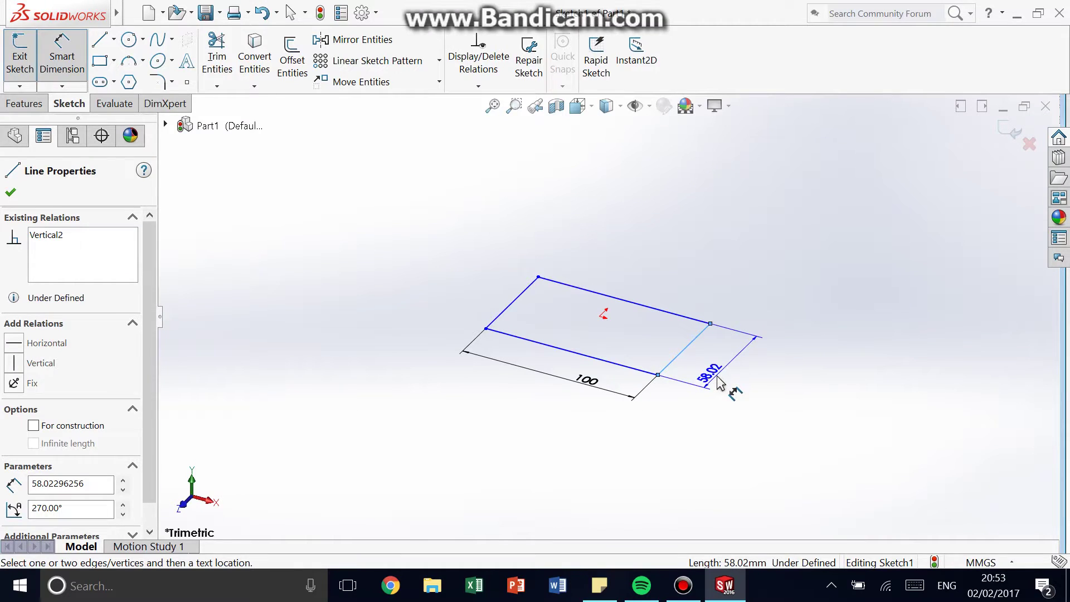
pyautogui.click(717, 381)
pyautogui.write('100')
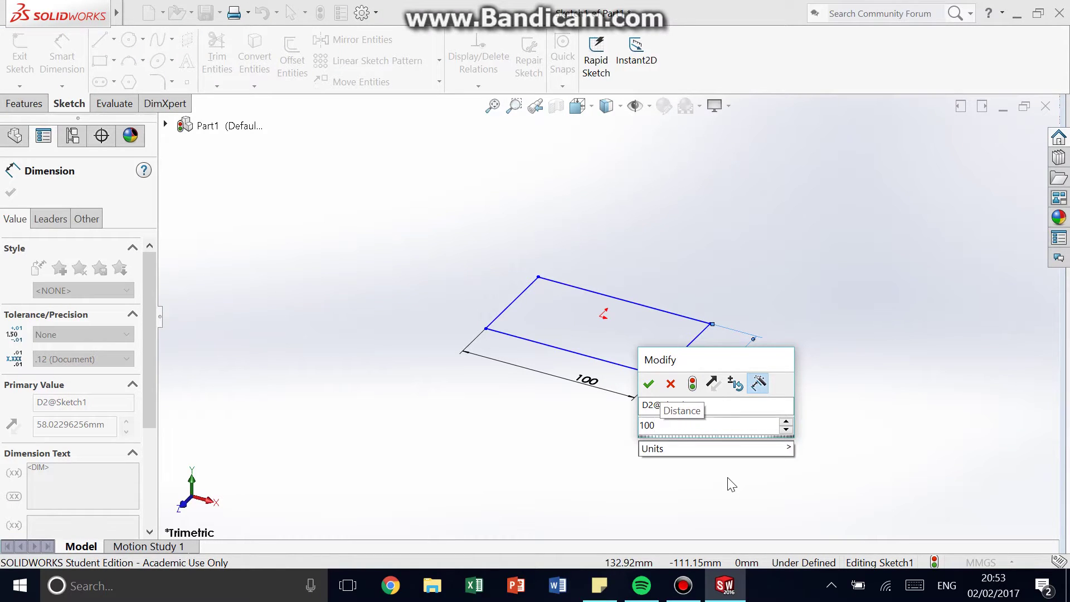
pyautogui.press('Return')
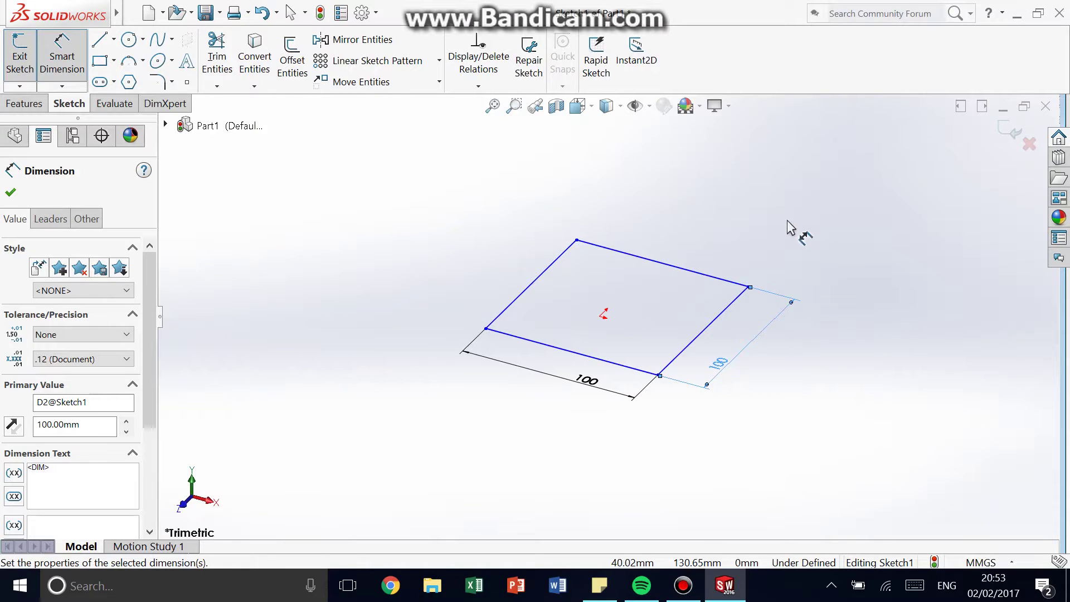
# Start a blind Boss-Extrude of the square sketch and pull its depth handle upward to about 100 mm
pyautogui.moveTo(789, 228)
pyautogui.mouseDown(button='middle')
pyautogui.moveTo(685, 284)
pyautogui.moveTo(748, 373)
pyautogui.mouseUp(button='middle')
pyautogui.moveTo(557, 215)
pyautogui.mouseDown(button='middle')
pyautogui.moveTo(684, 210)
pyautogui.moveTo(557, 222)
pyautogui.moveTo(533, 320)
pyautogui.moveTo(736, 303)
pyautogui.moveTo(573, 223)
pyautogui.moveTo(557, 167)
pyautogui.moveTo(510, 185)
pyautogui.moveTo(619, 162)
pyautogui.moveTo(743, 296)
pyautogui.moveTo(551, 400)
pyautogui.moveTo(557, 299)
pyautogui.moveTo(741, 222)
pyautogui.moveTo(634, 351)
pyautogui.moveTo(521, 243)
pyautogui.moveTo(478, 296)
pyautogui.moveTo(696, 315)
pyautogui.moveTo(527, 201)
pyautogui.moveTo(554, 258)
pyautogui.moveTo(636, 218)
pyautogui.mouseUp(button='middle')
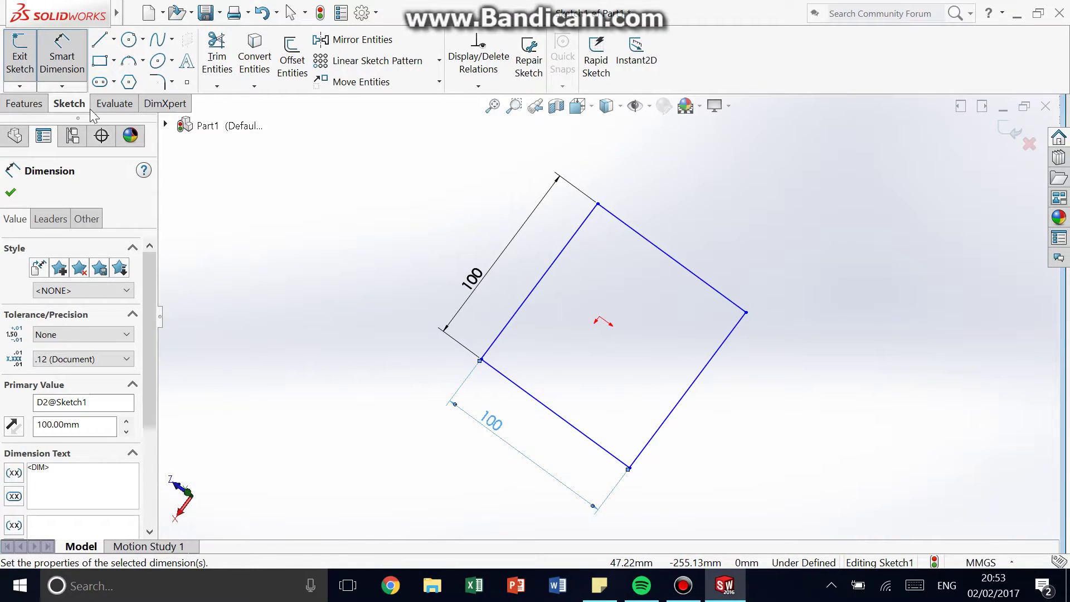
pyautogui.click(13, 105)
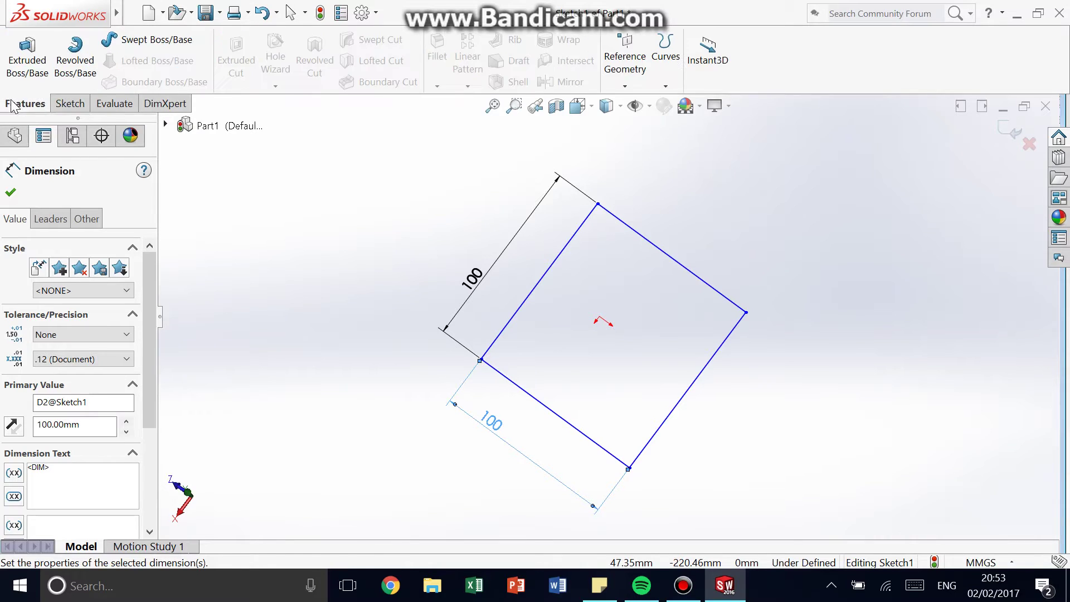
pyautogui.click(26, 70)
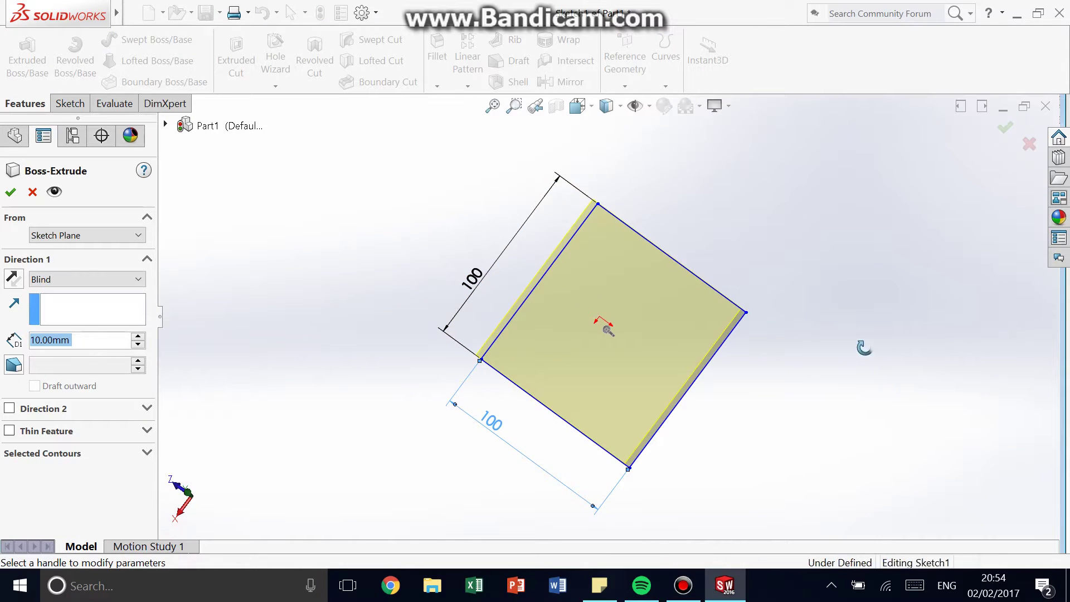
pyautogui.moveTo(863, 346); pyautogui.dragTo(802, 422, button='middle')
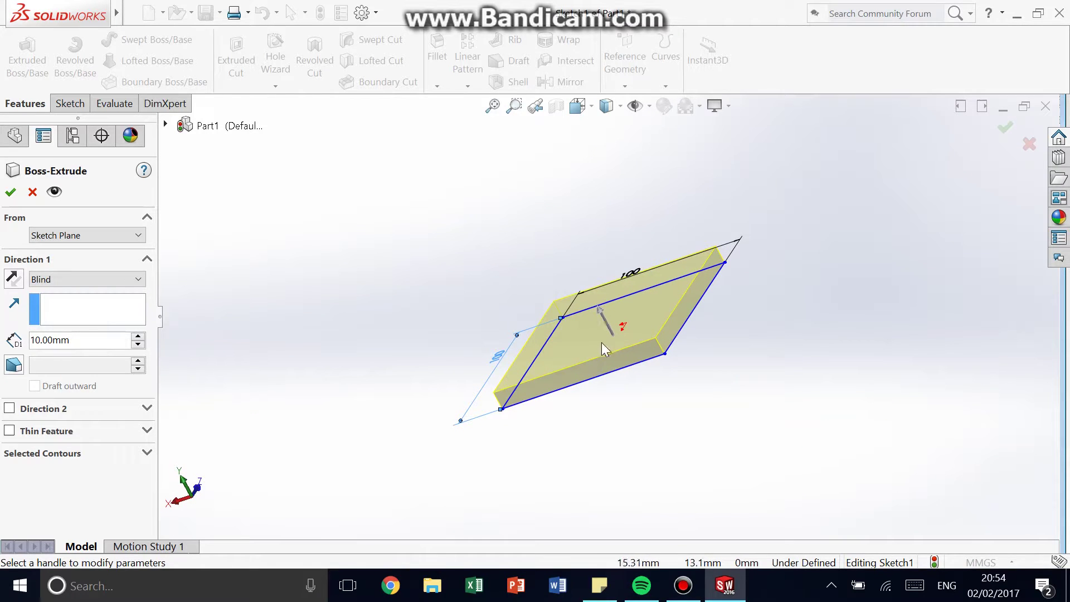
pyautogui.click(602, 313)
pyautogui.moveTo(586, 288); pyautogui.dragTo(535, 174)
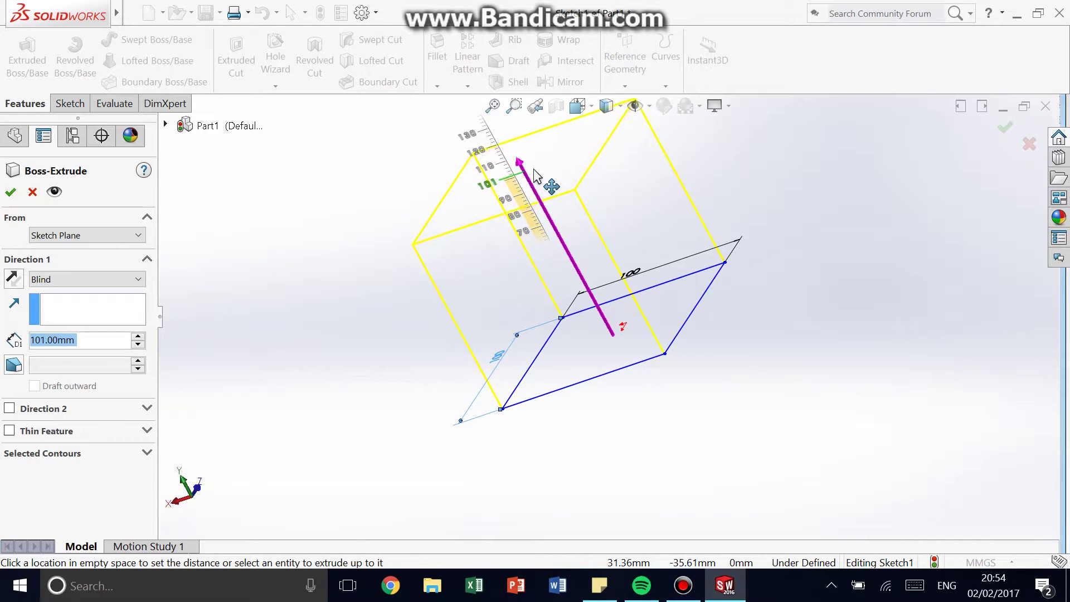
pyautogui.click(535, 176)
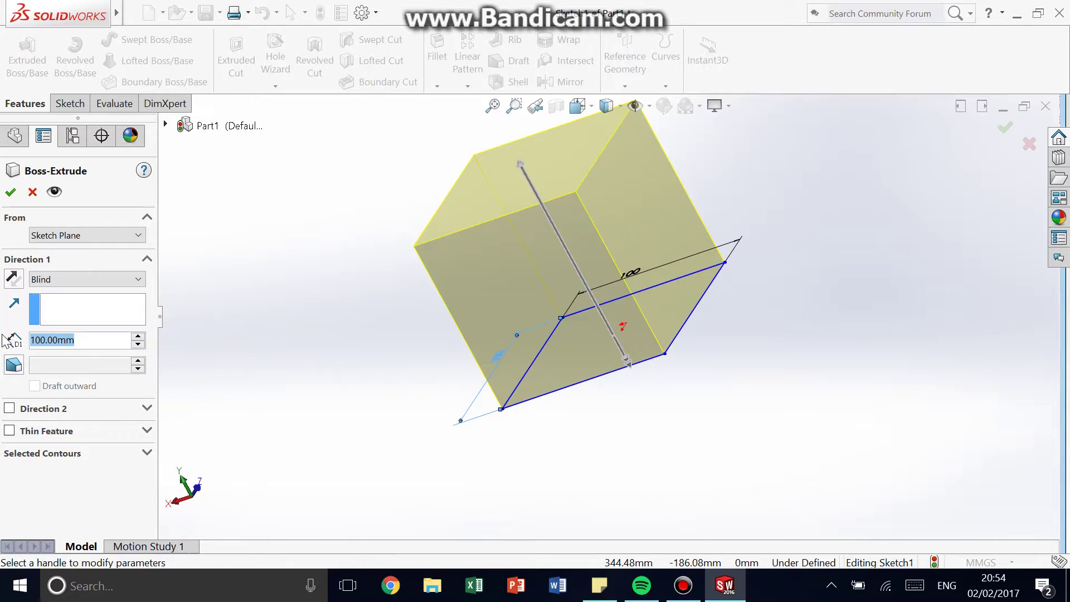
# Set the extrusion depth to exactly 100 mm and finish the Boss-Extrude
pyautogui.write('234')
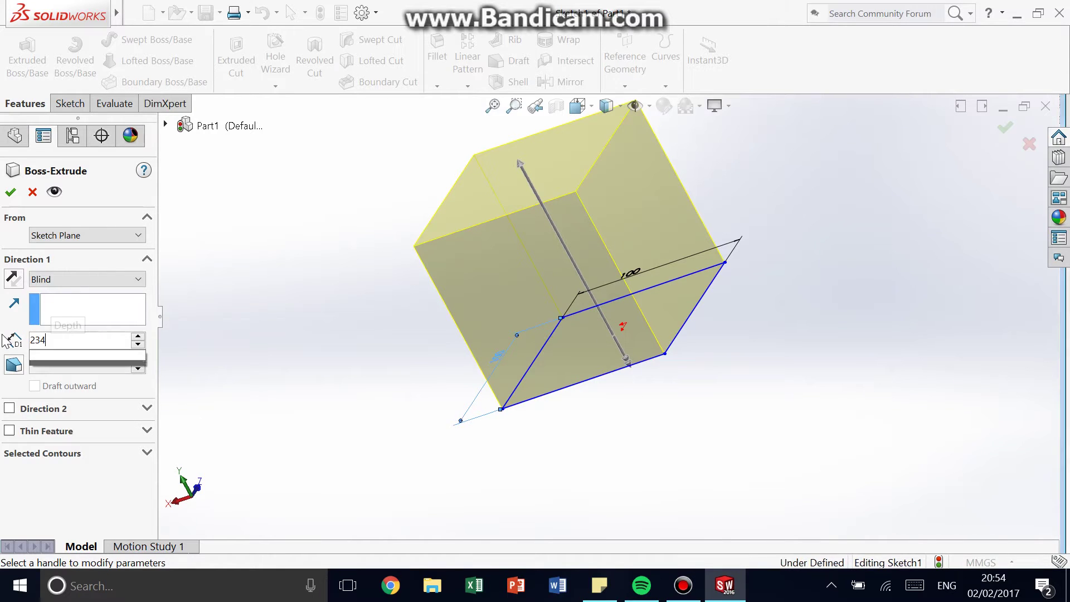
pyautogui.press('BackSpace')
pyautogui.press('BackSpace')
pyautogui.press('BackSpace')
pyautogui.write('100')
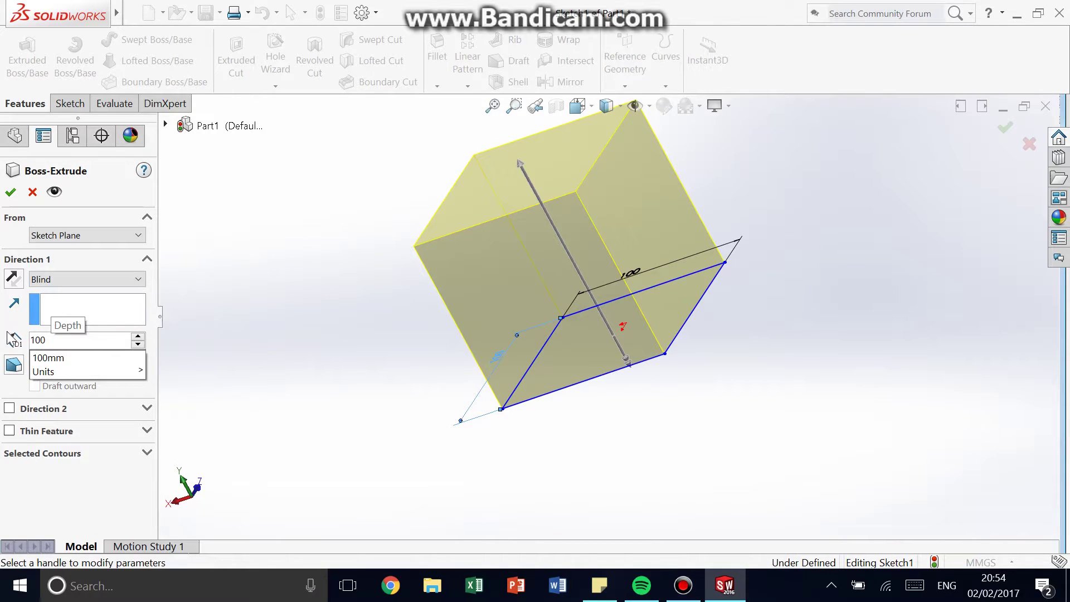
pyautogui.press('Return')
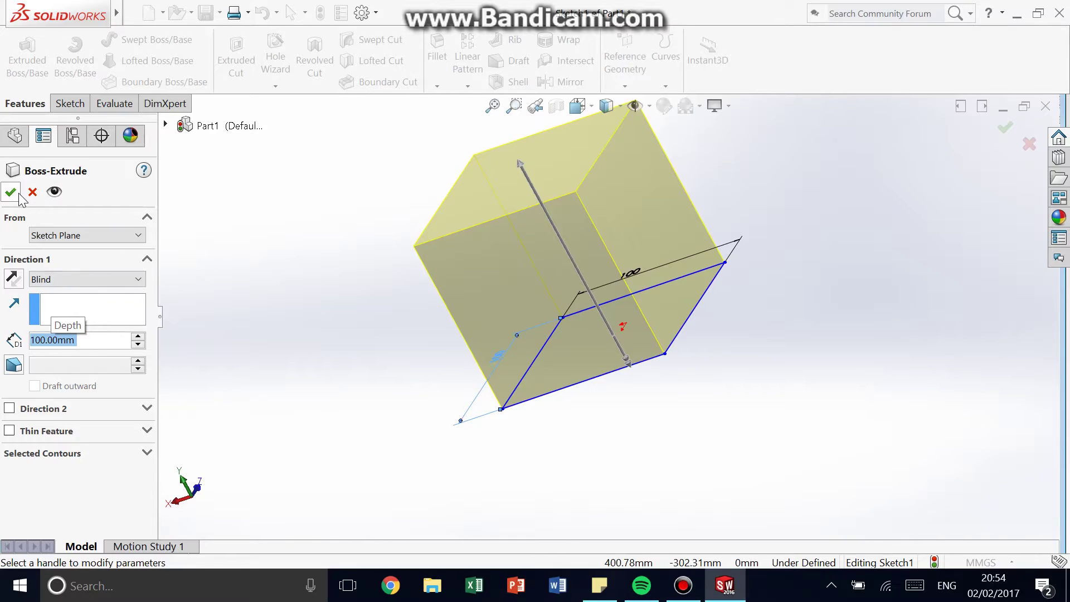
pyautogui.click(19, 193)
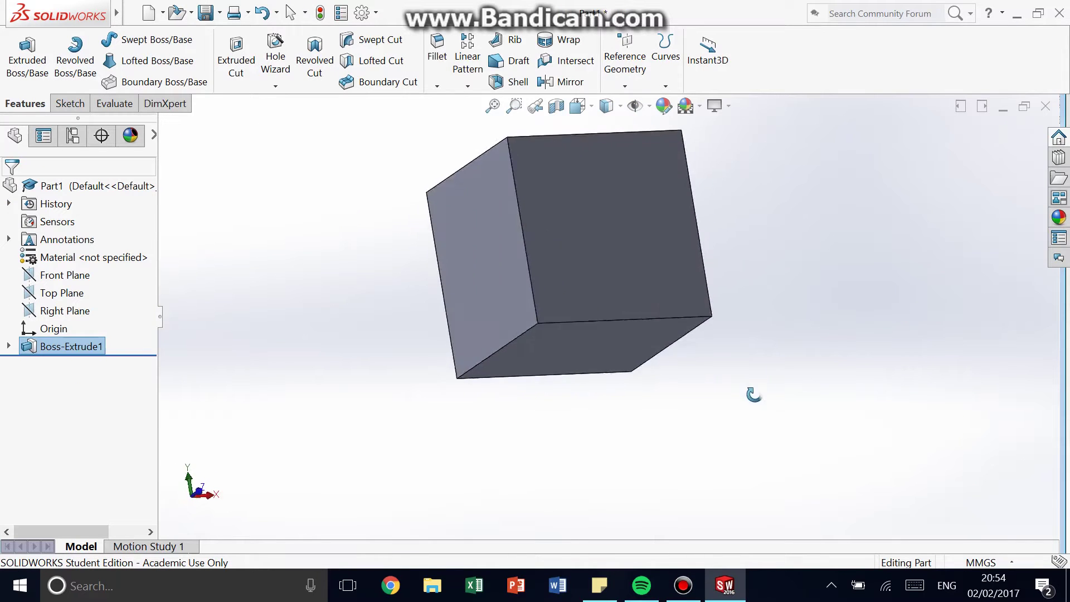
# Inspect the finished cube from several sides and close the part without saving it
pyautogui.moveTo(754, 395); pyautogui.dragTo(628, 422, button='middle')
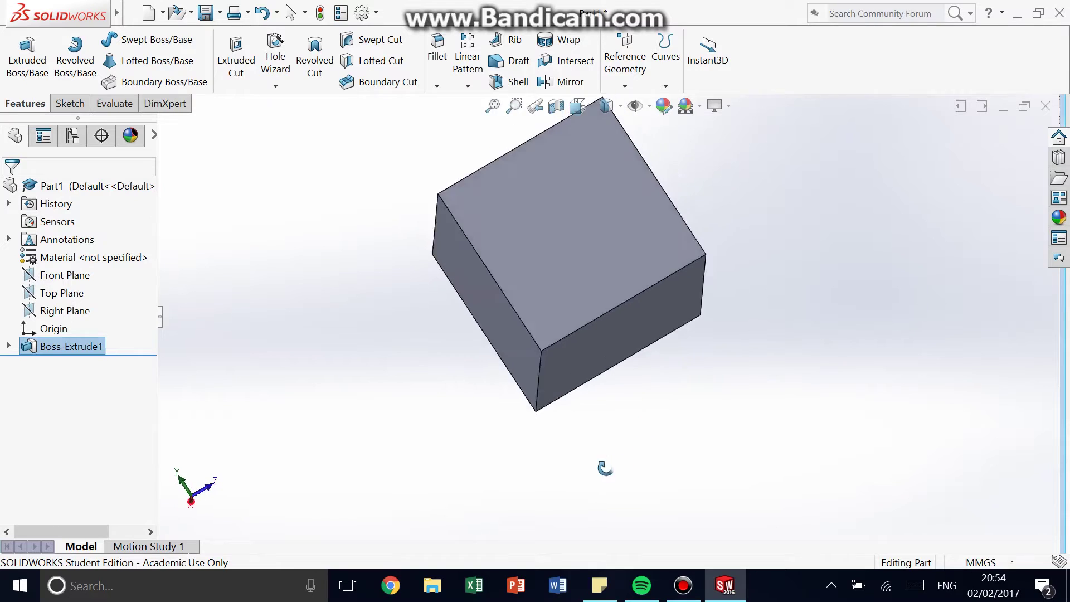
pyautogui.moveTo(605, 467); pyautogui.dragTo(747, 276, button='middle')
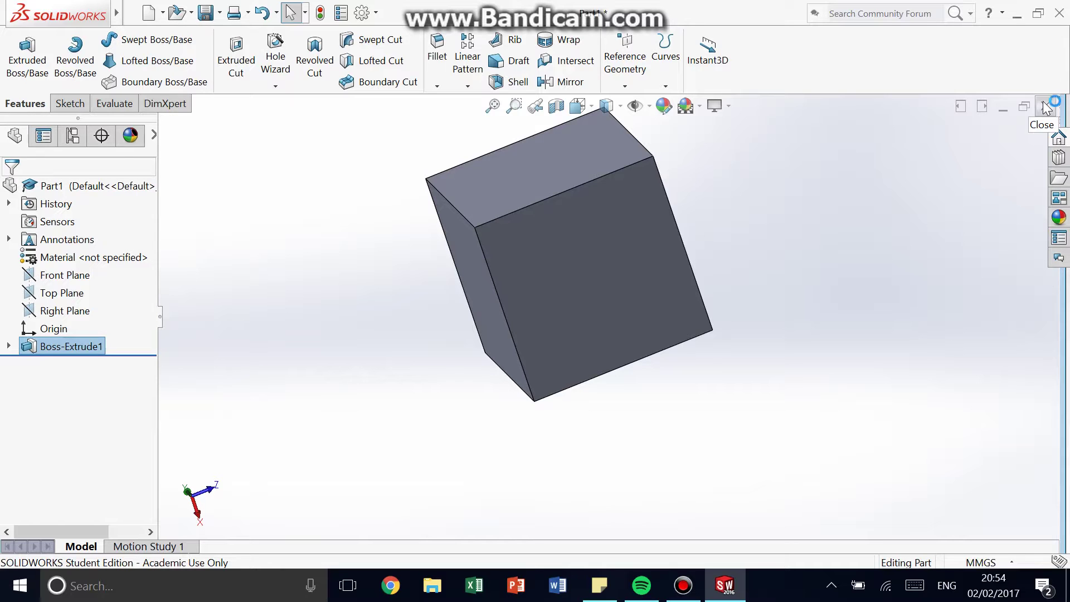
pyautogui.click(1046, 107)
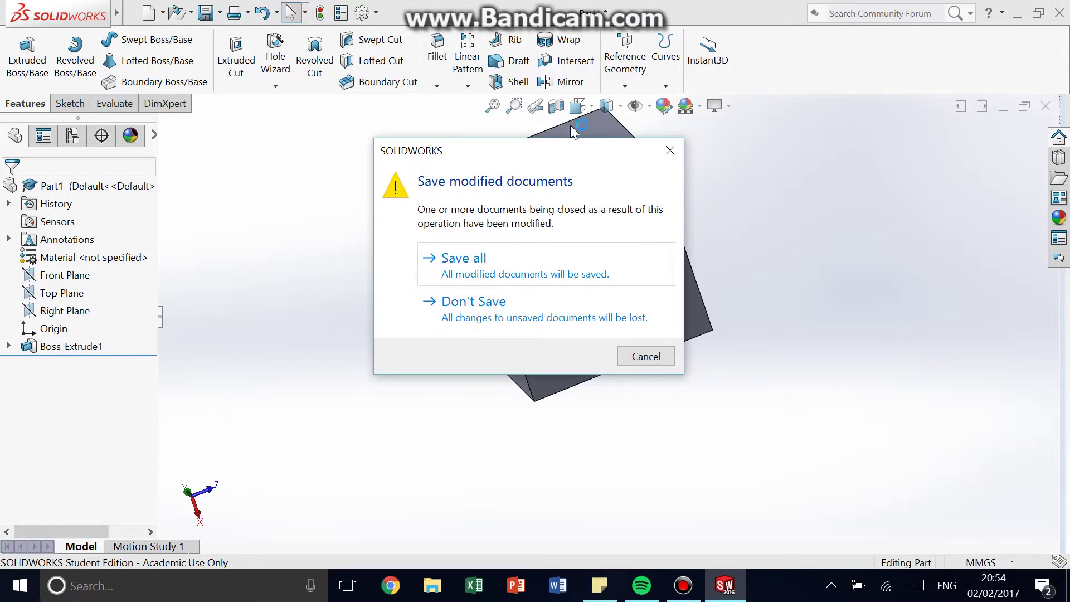
pyautogui.click(474, 304)
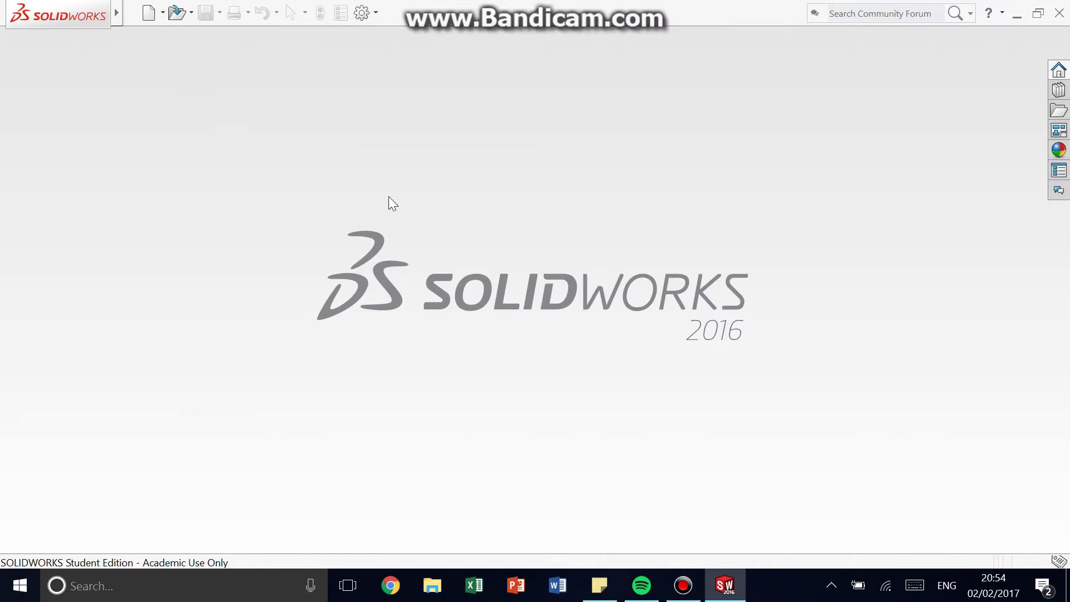
# Create a new part and sketch a circle of about 58 mm radius on the Top Plane, centred near the origin
pyautogui.click(151, 17)
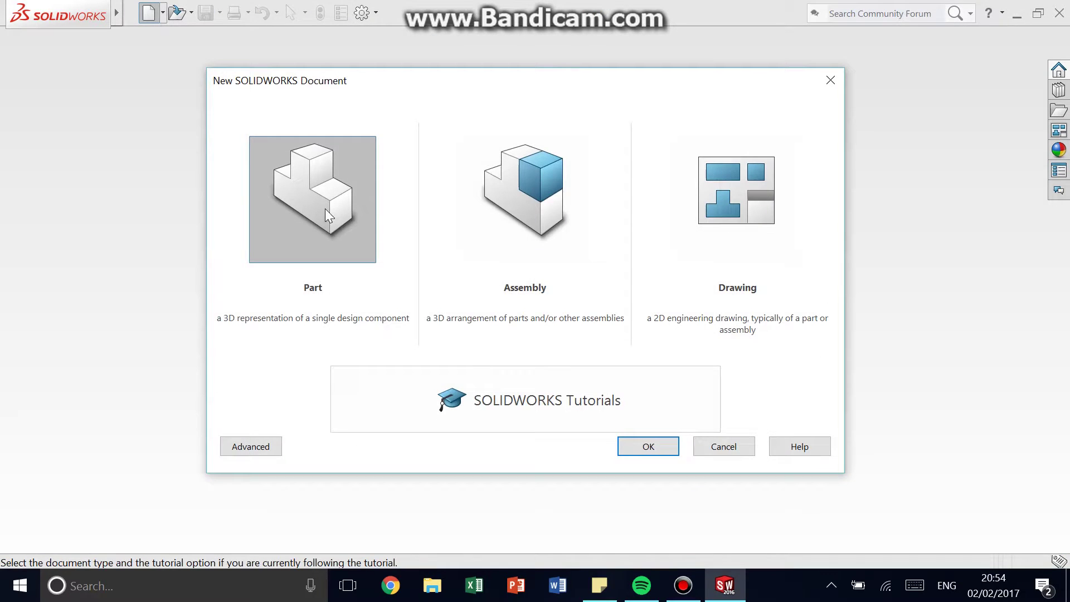
pyautogui.click(641, 445)
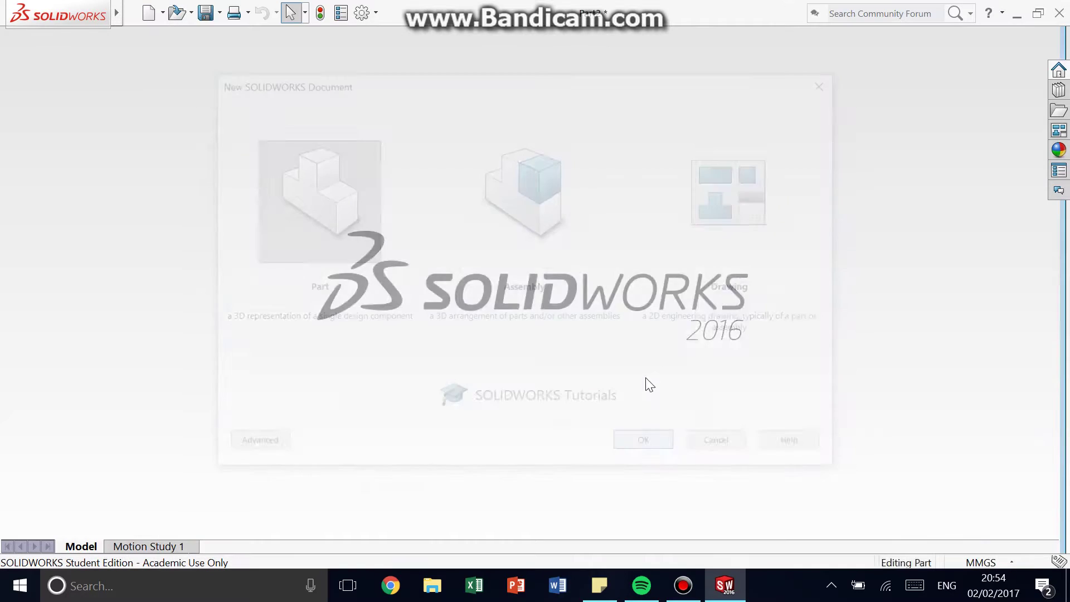
pyautogui.click(68, 103)
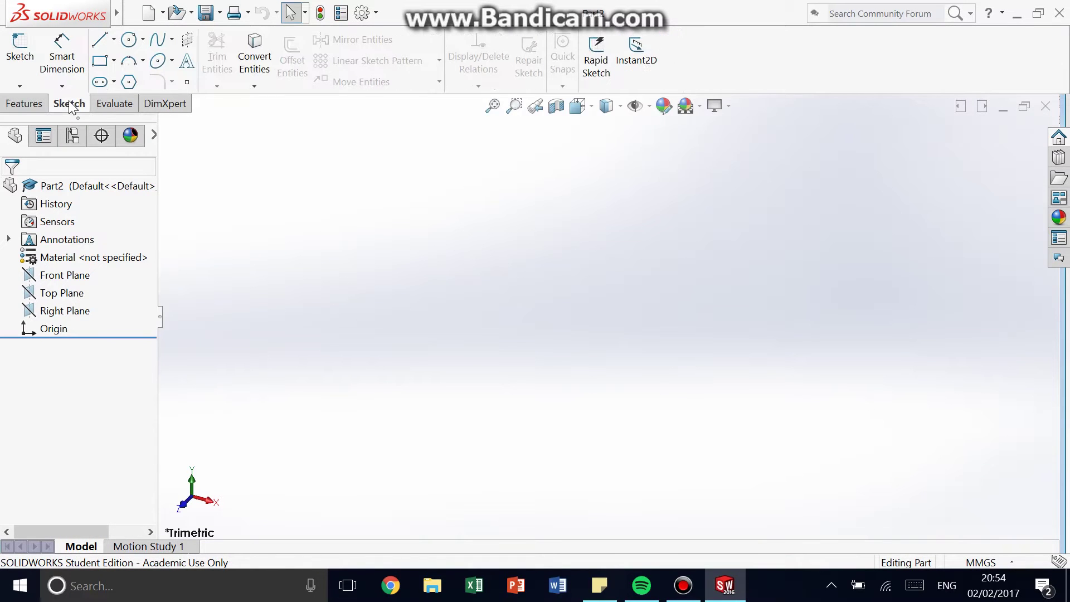
pyautogui.click(464, 334)
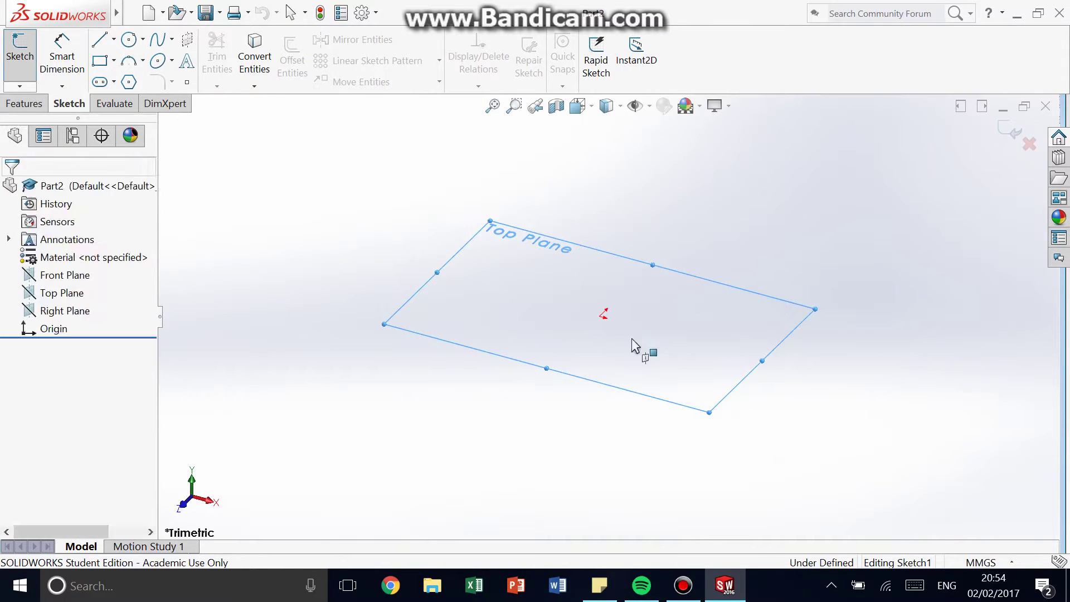
pyautogui.click(576, 304)
pyautogui.click(653, 345)
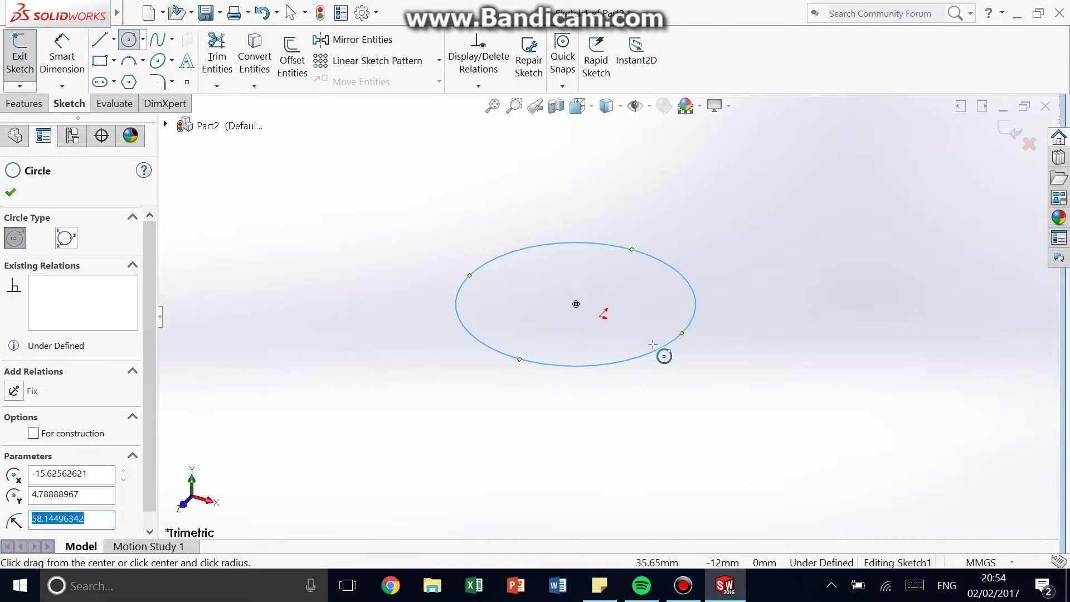
# Dimension the circle's diameter at 100 mm
pyautogui.click(62, 56)
pyautogui.click(542, 366)
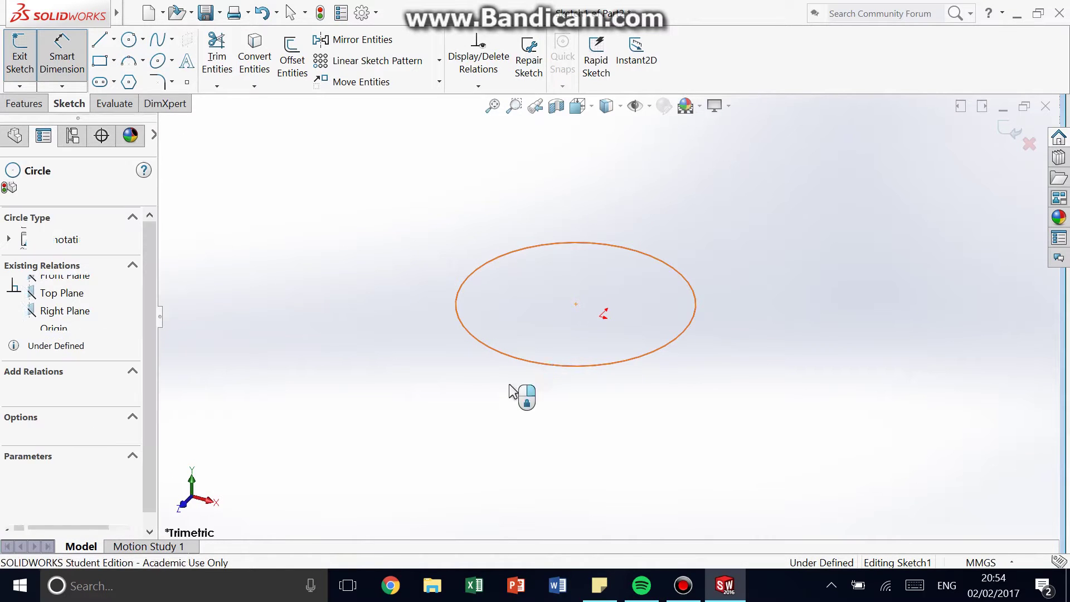
pyautogui.click(393, 432)
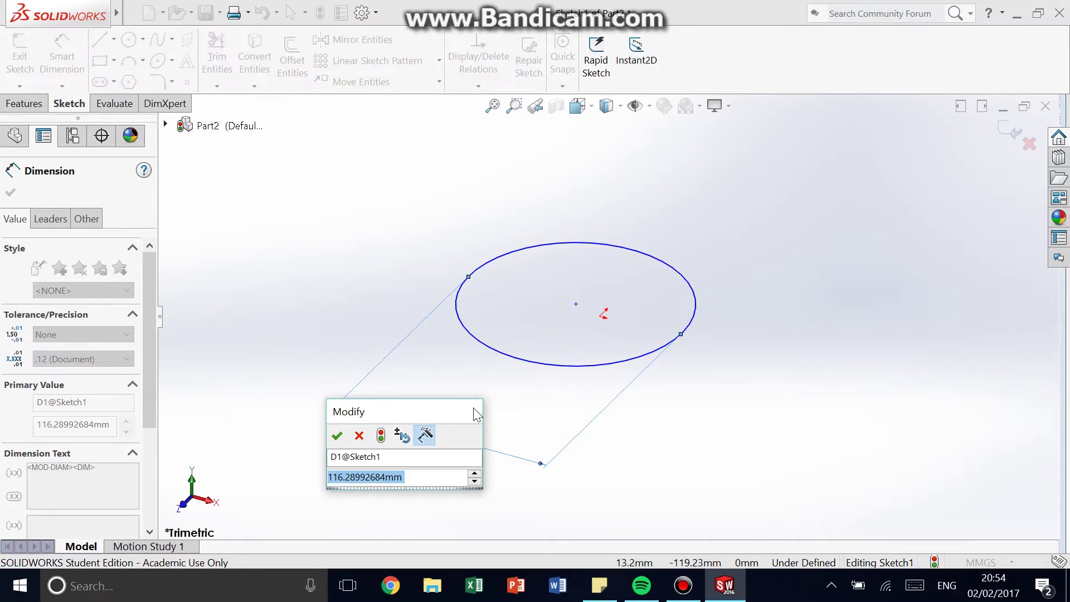
pyautogui.write('100')
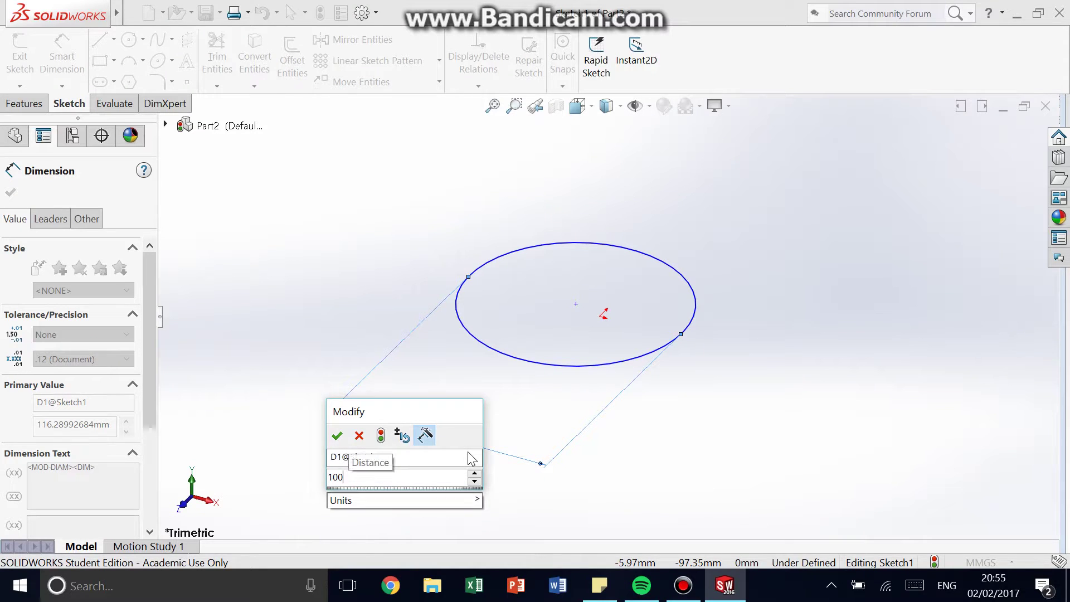
pyautogui.press('Return')
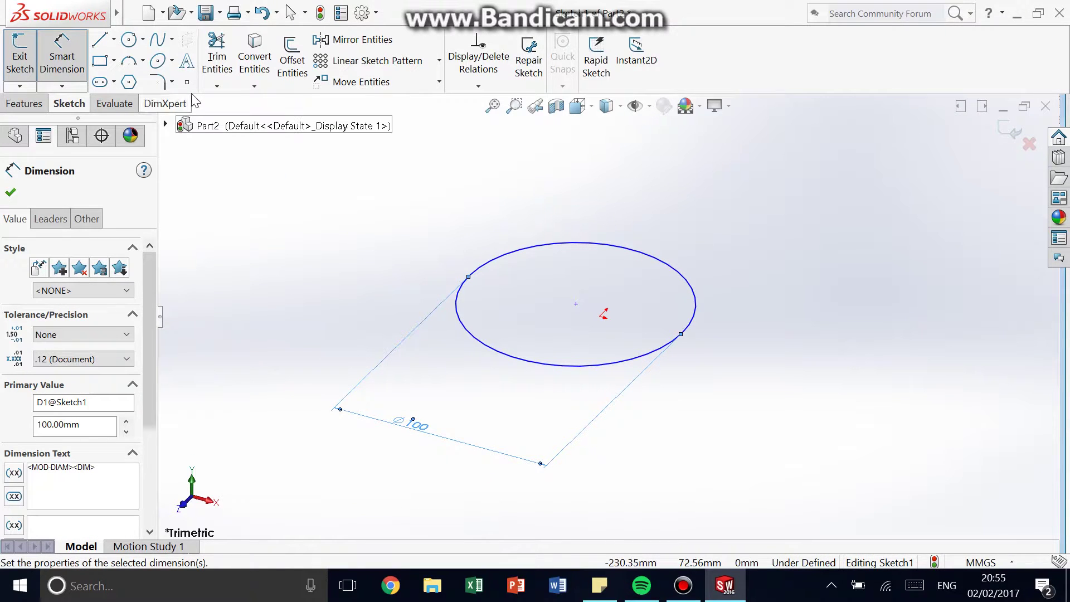
# Extrude the circle upward as a blind boss with a depth of 100 mm
pyautogui.click(25, 103)
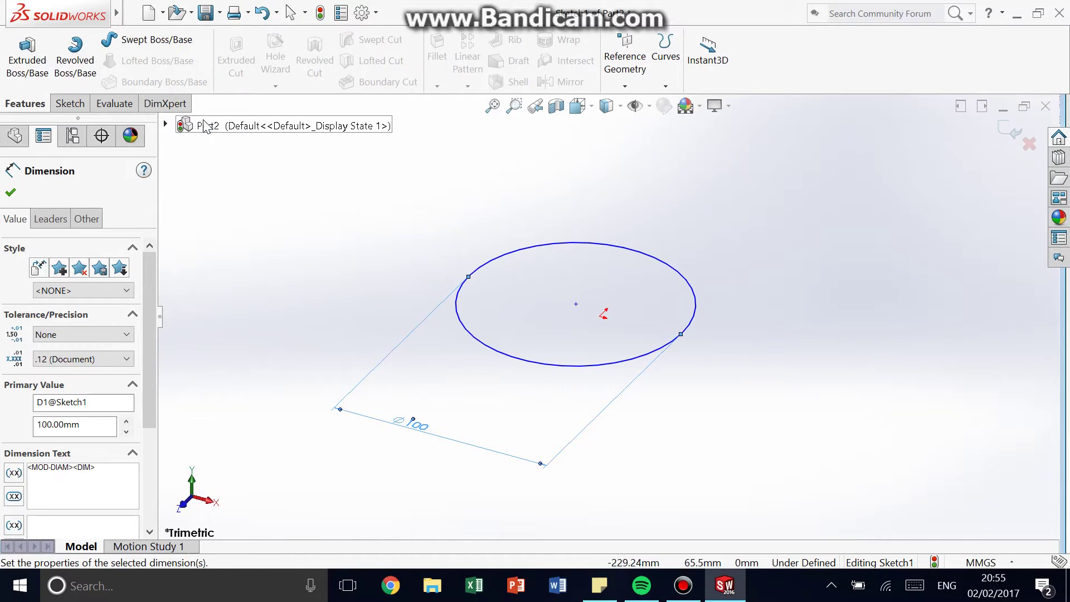
pyautogui.click(28, 58)
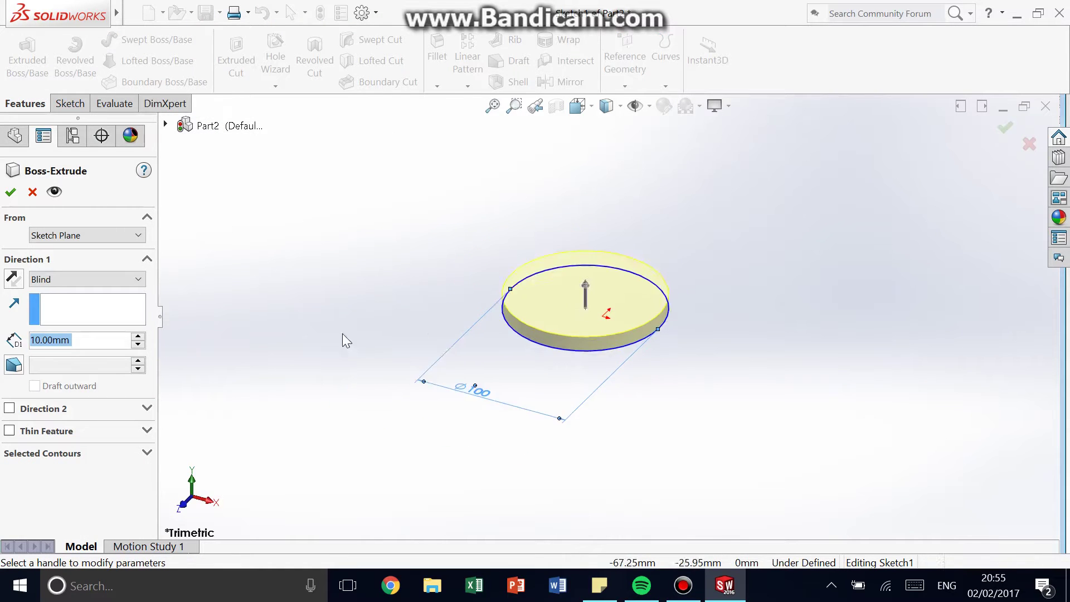
pyautogui.doubleClick(118, 339)
pyautogui.write('100')
pyautogui.press('Return')
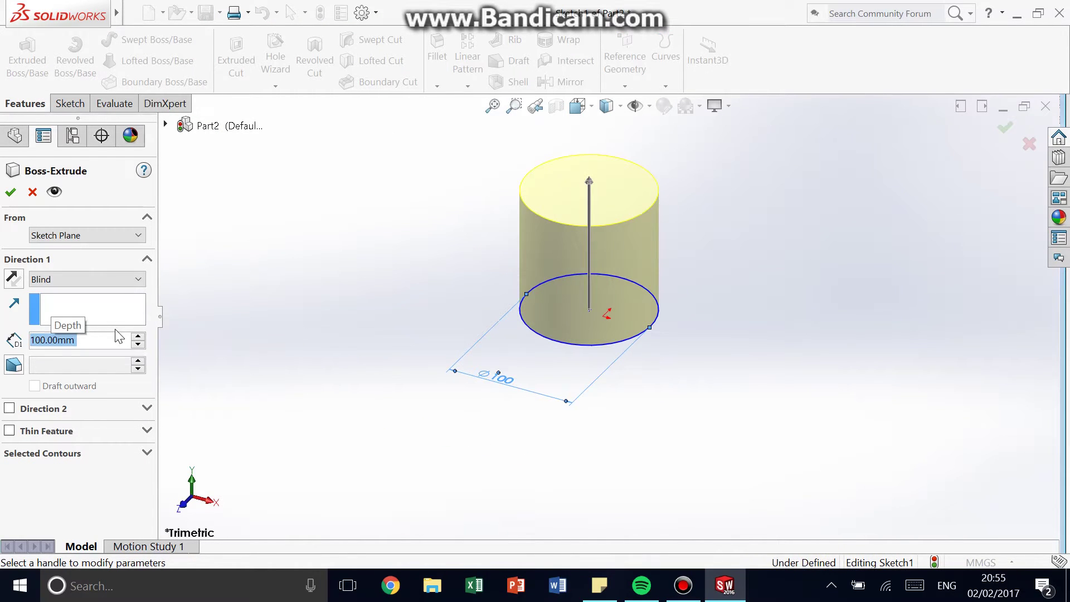
pyautogui.click(10, 192)
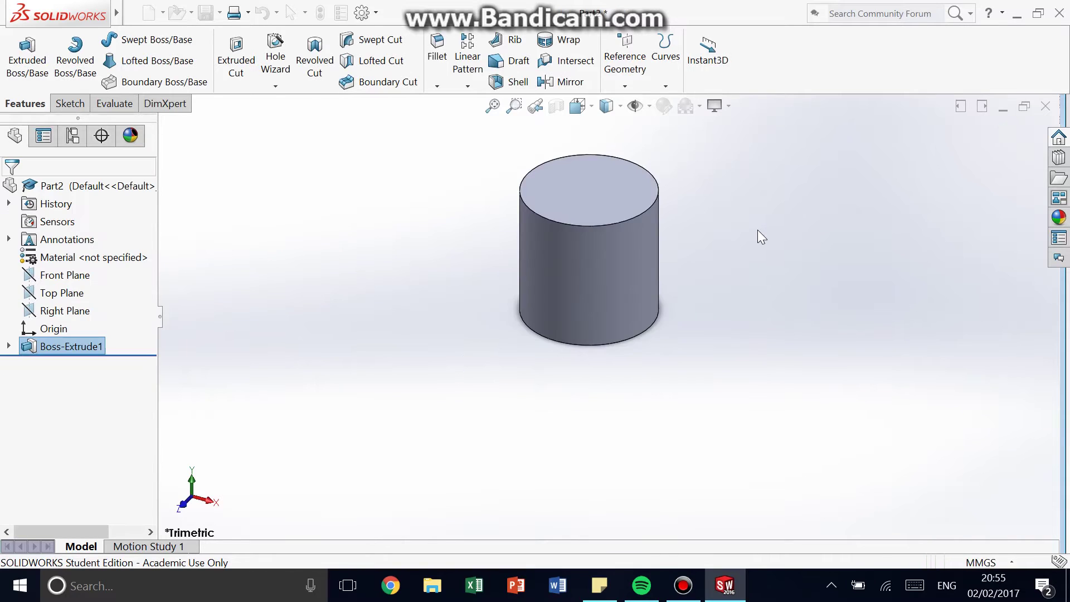
# Round the cylinder's top circular edge with a symmetric fillet of 50 mm radius
pyautogui.moveTo(758, 229); pyautogui.dragTo(779, 172, button='middle')
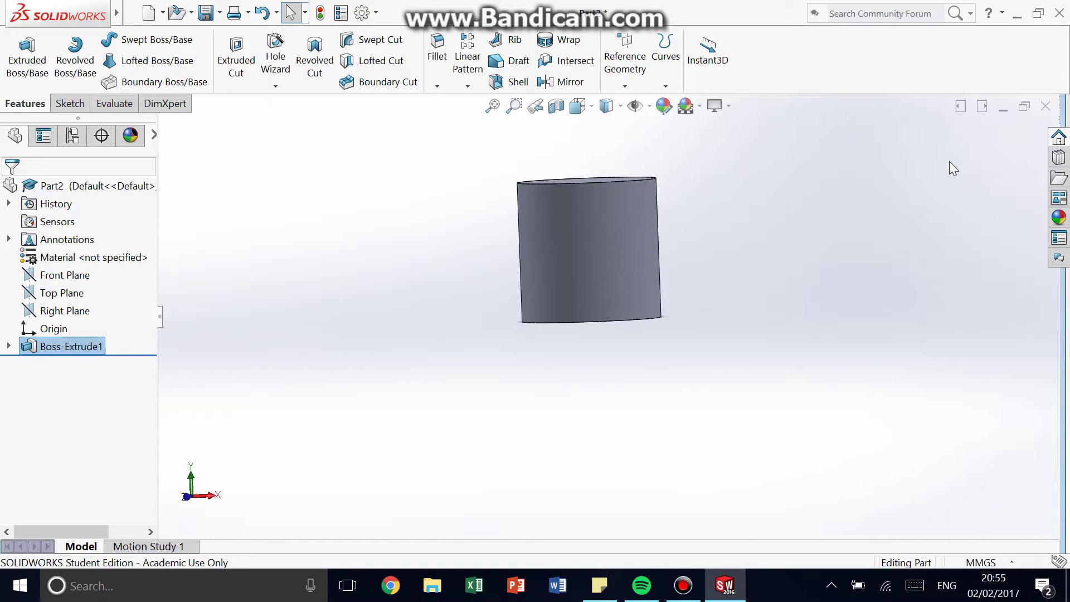
pyautogui.moveTo(951, 167); pyautogui.dragTo(852, 256, button='middle')
pyautogui.hotkey('ctrl', '7')
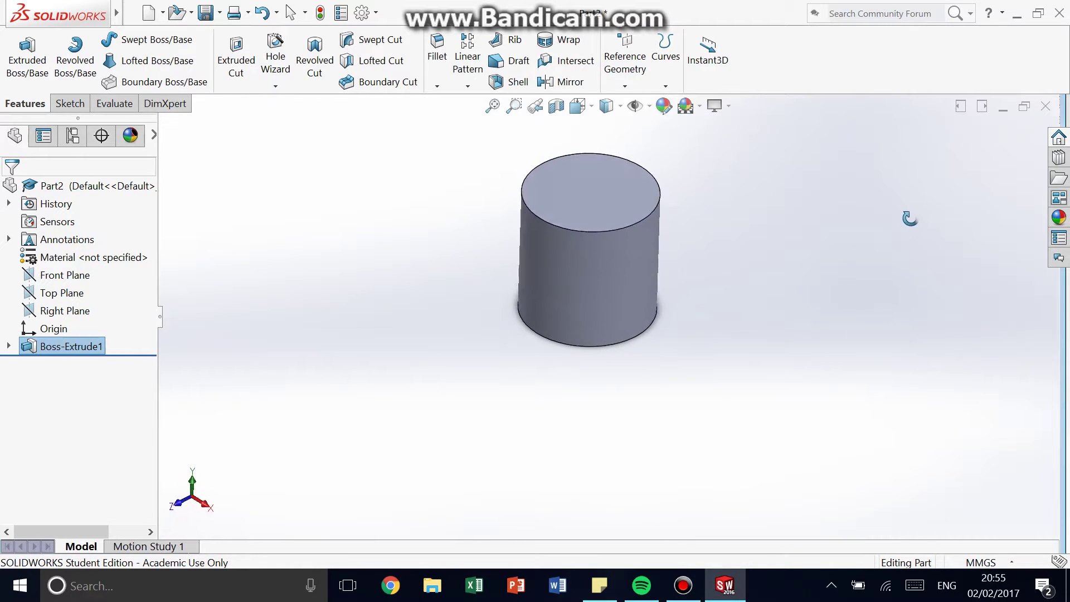
pyautogui.scroll(-3, 648, 217)
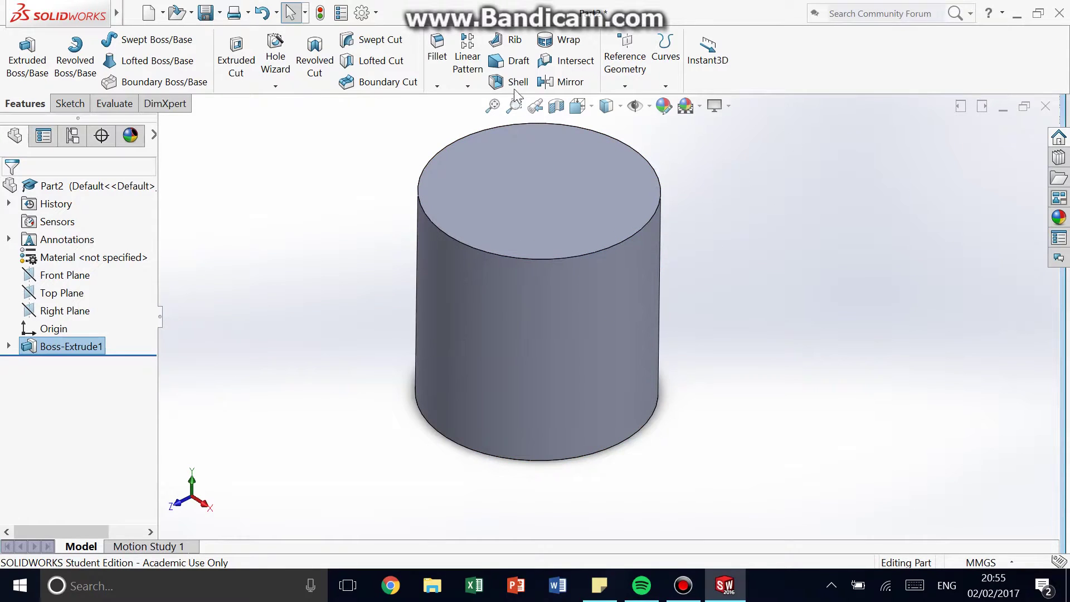
pyautogui.click(445, 58)
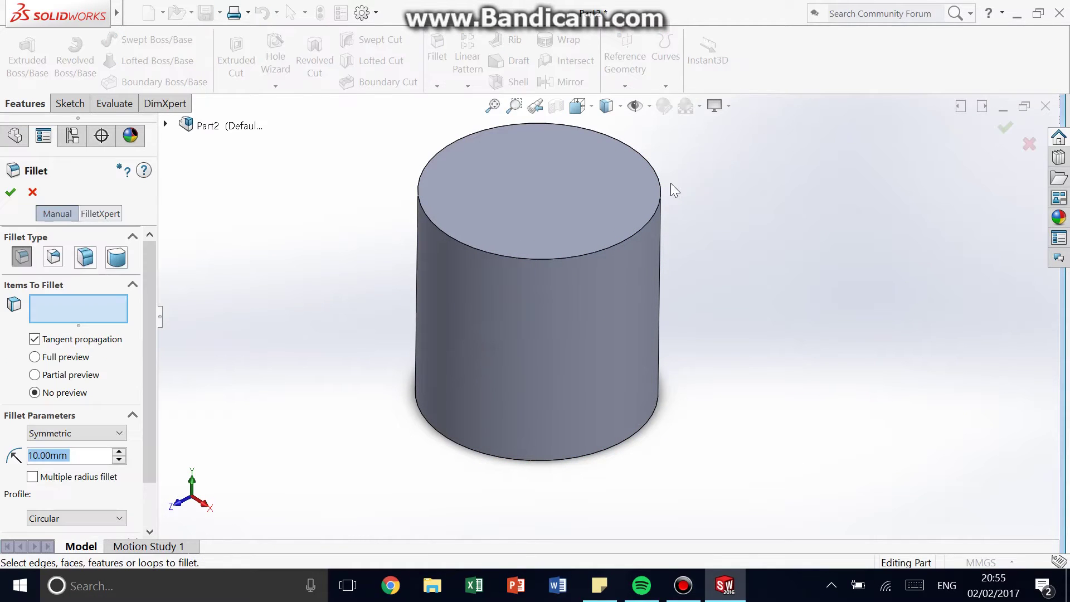
pyautogui.click(607, 246)
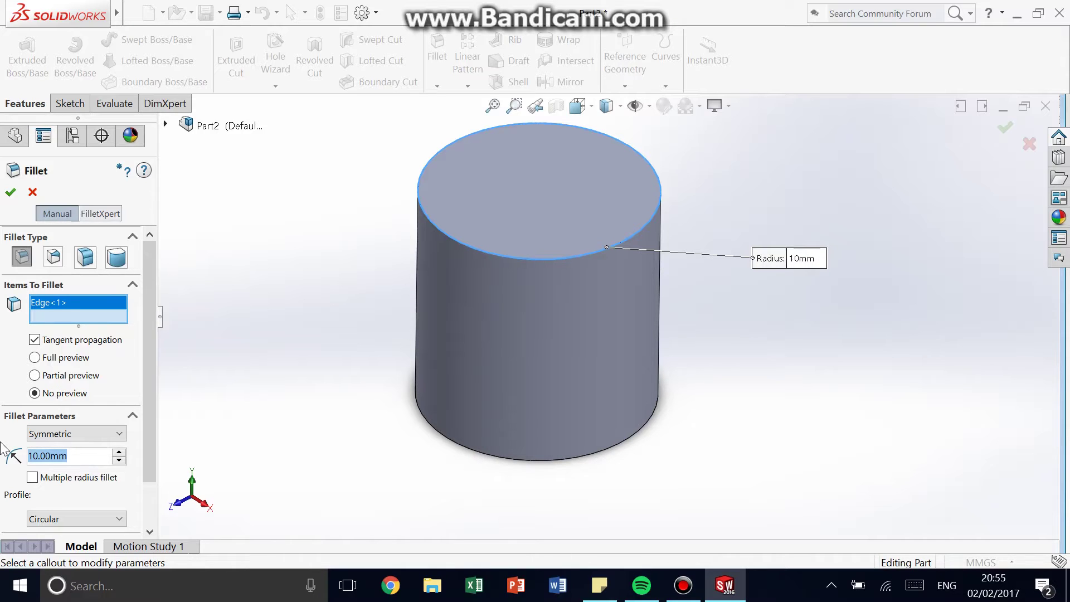
pyautogui.write('50')
pyautogui.press('Return')
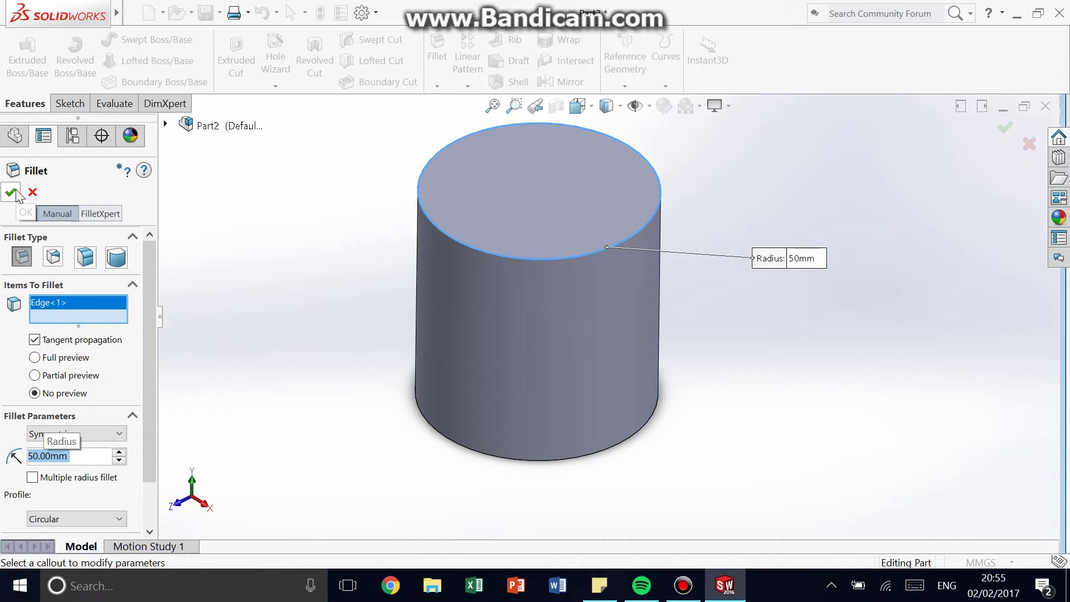
pyautogui.press('Return')
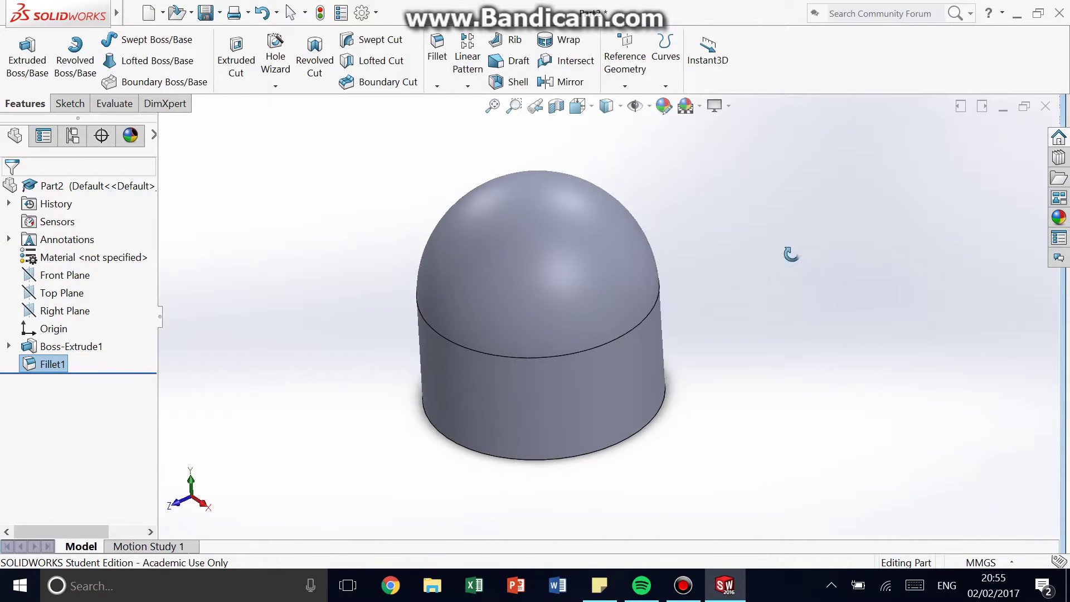
# Fillet the circular edge of the cylinder's flat base with a 50 mm radius to complete a sphere
pyautogui.moveTo(748, 216); pyautogui.dragTo(652, 295, button='middle')
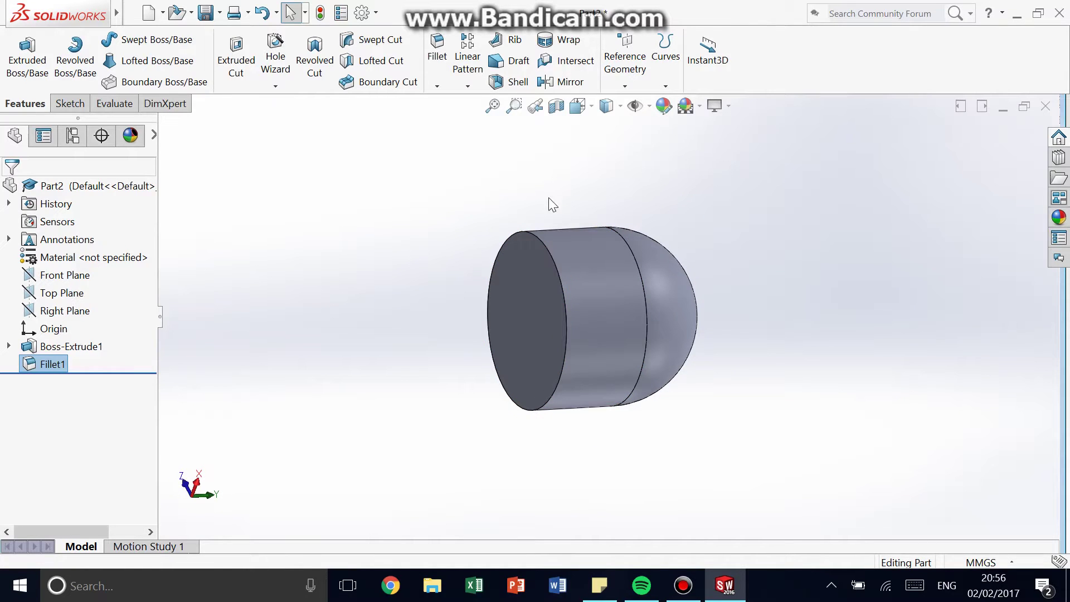
pyautogui.click(557, 268)
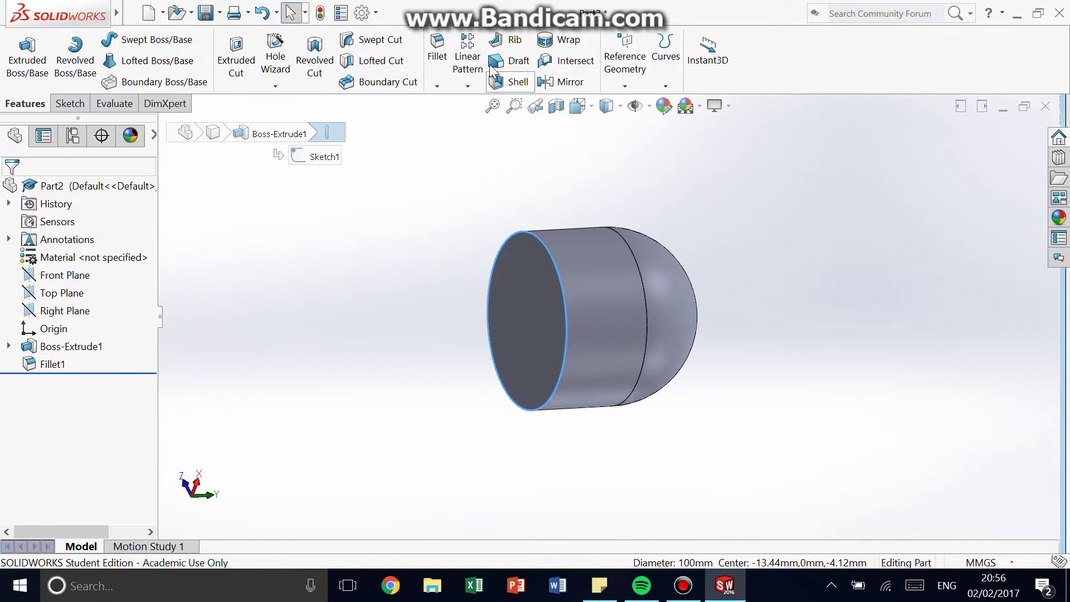
pyautogui.click(437, 49)
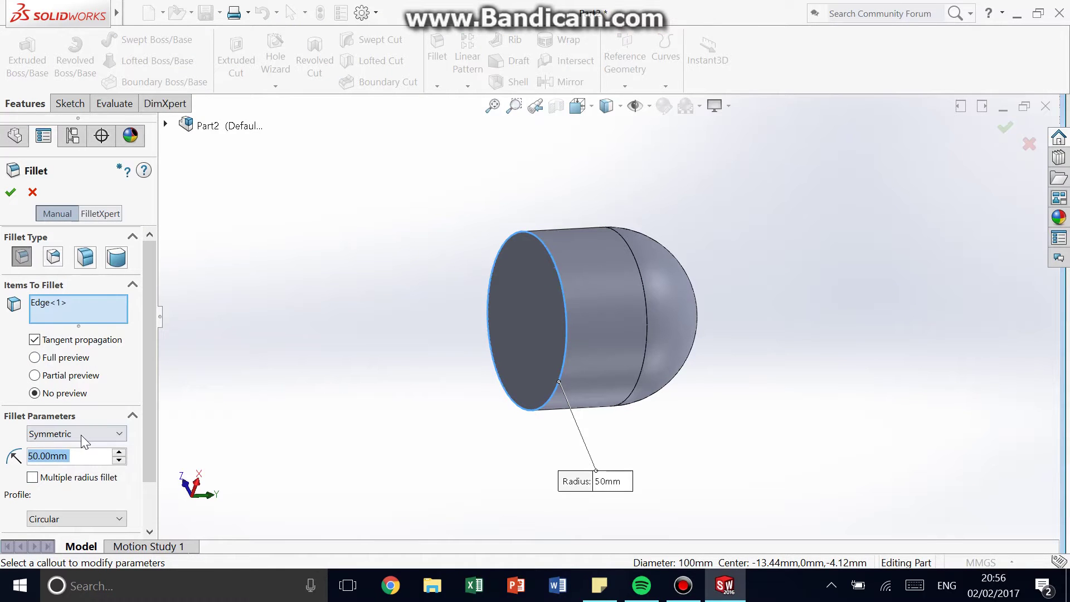
pyautogui.press('Return')
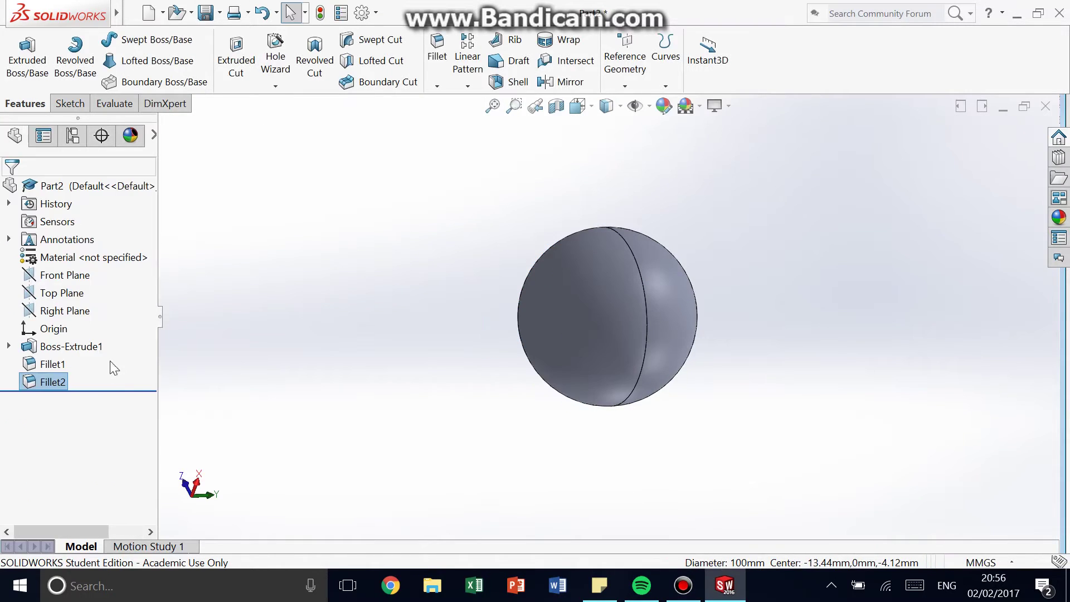
# Inspect the finished sphere from several sides and close the part without saving its changes
pyautogui.moveTo(518, 251)
pyautogui.mouseDown(button='middle')
pyautogui.moveTo(542, 189)
pyautogui.moveTo(466, 262)
pyautogui.moveTo(411, 358)
pyautogui.moveTo(586, 415)
pyautogui.moveTo(769, 294)
pyautogui.moveTo(695, 229)
pyautogui.moveTo(524, 358)
pyautogui.moveTo(545, 477)
pyautogui.moveTo(793, 407)
pyautogui.moveTo(771, 350)
pyautogui.mouseUp(button='middle')
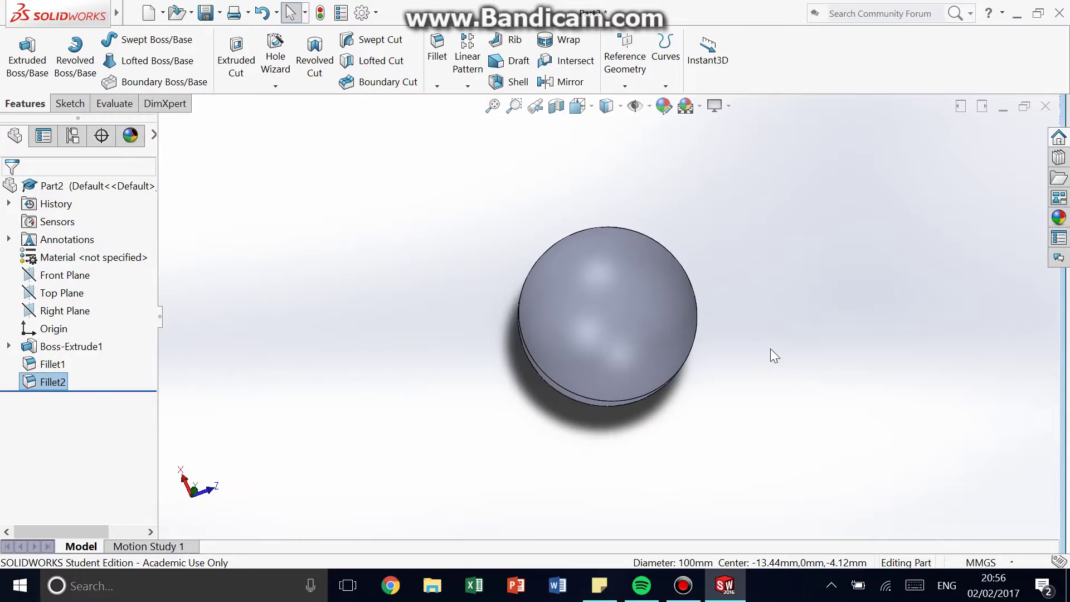
pyautogui.moveTo(862, 218); pyautogui.dragTo(1064, 129, button='middle')
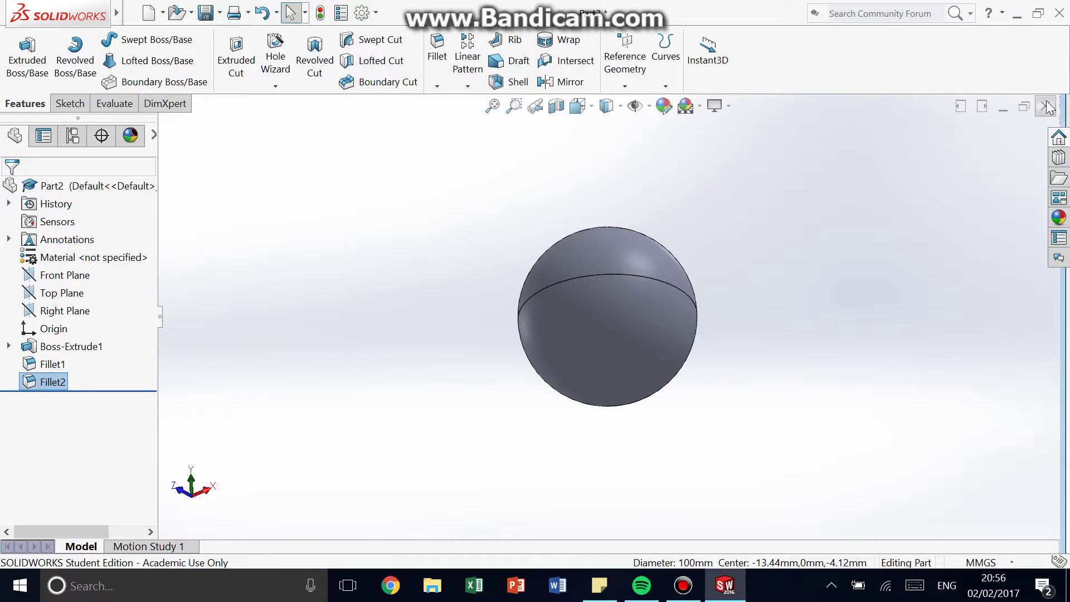
pyautogui.click(1047, 107)
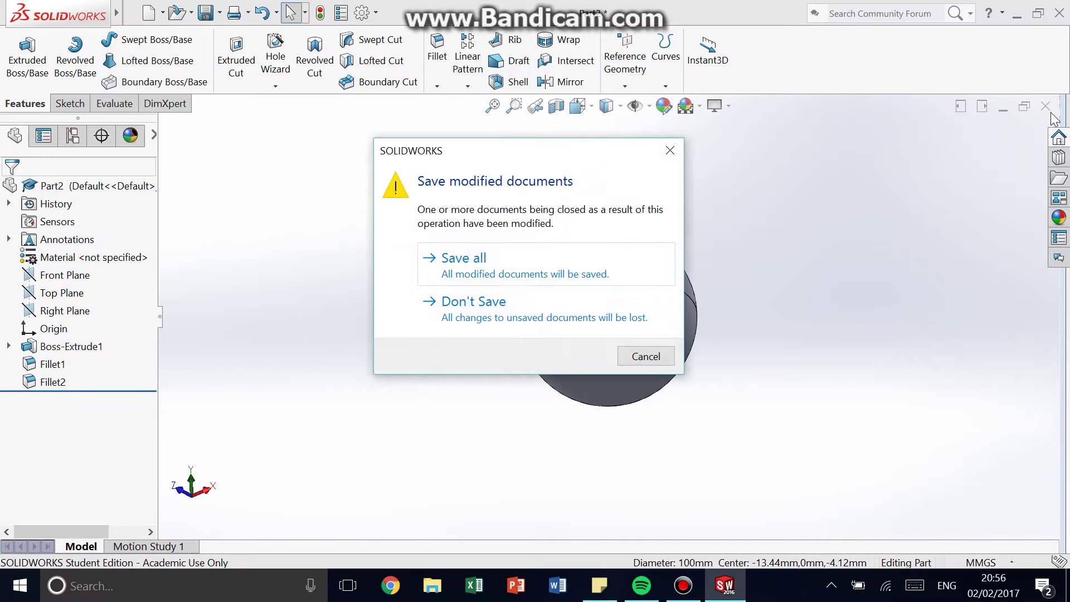
pyautogui.click(525, 304)
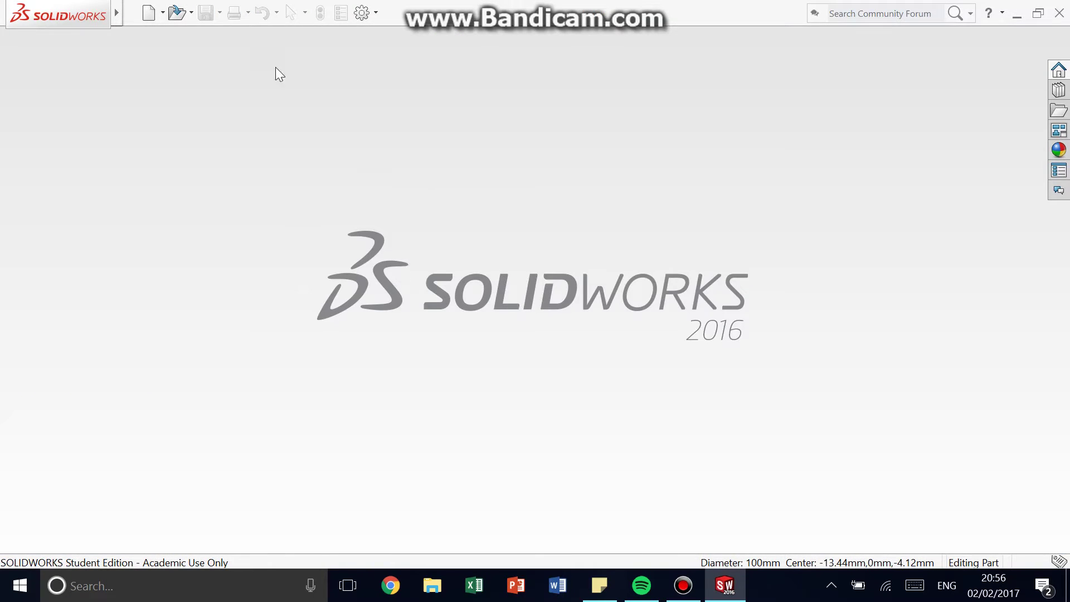
# Create another new part and sketch a circle of about 71 mm radius on the Top Plane near the origin
pyautogui.click(147, 13)
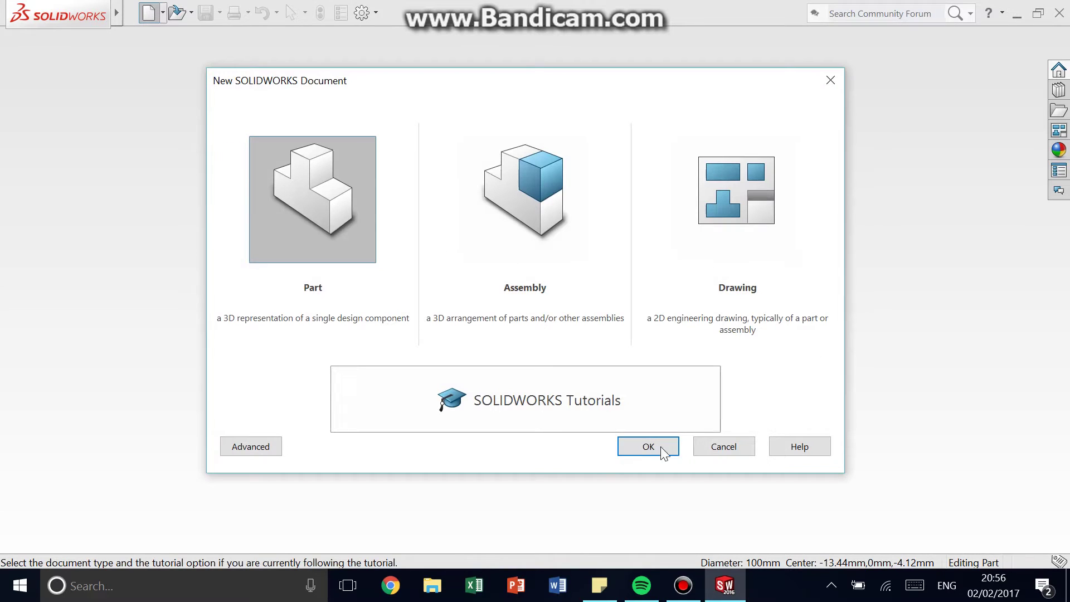
pyautogui.click(651, 446)
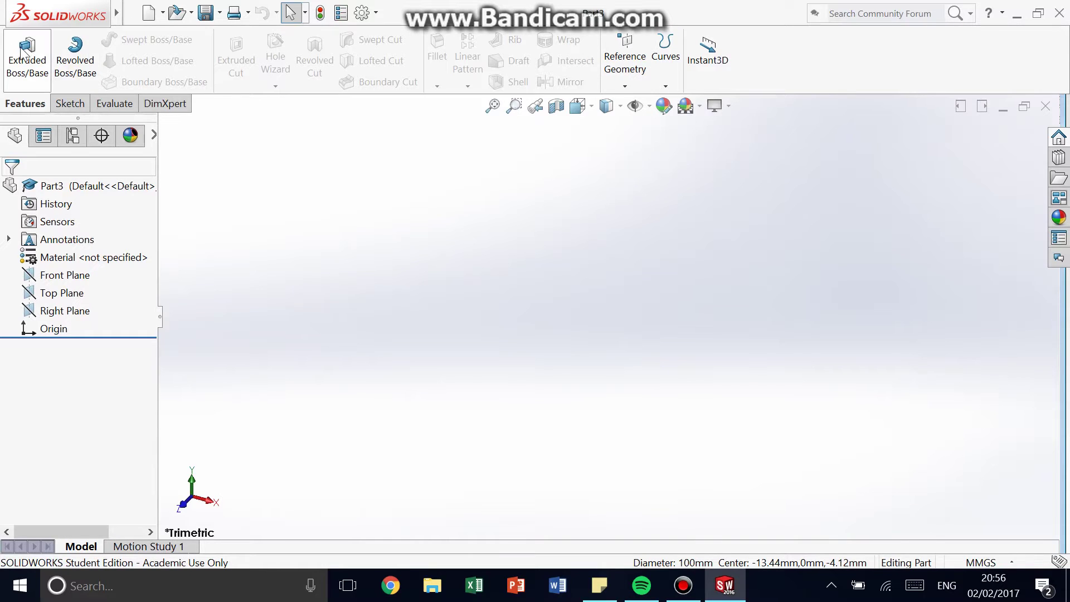
pyautogui.click(68, 103)
pyautogui.click(128, 40)
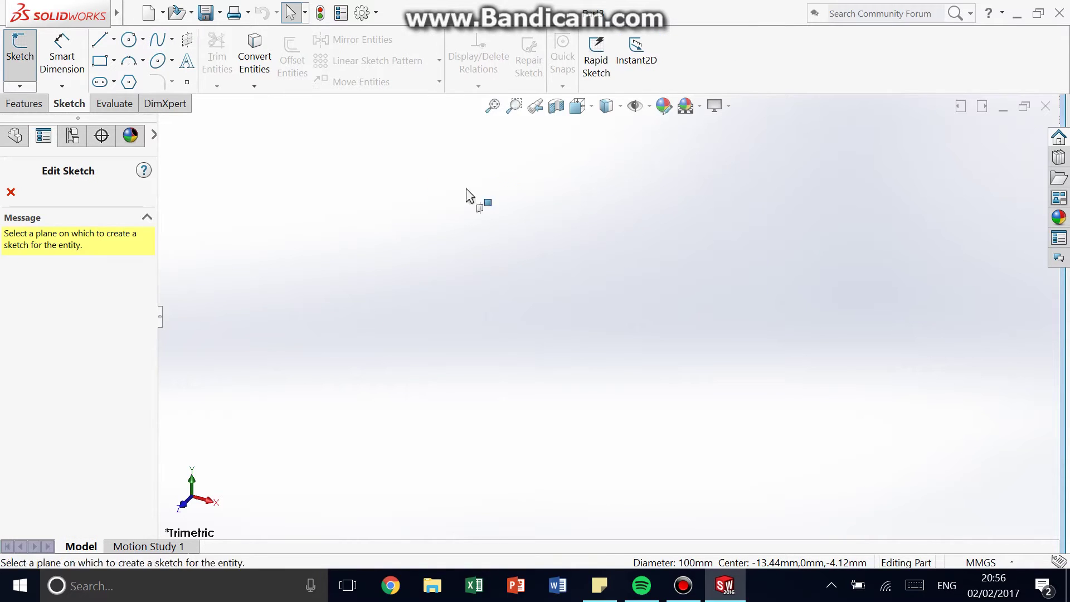
pyautogui.click(476, 324)
pyautogui.moveTo(581, 285); pyautogui.dragTo(686, 342)
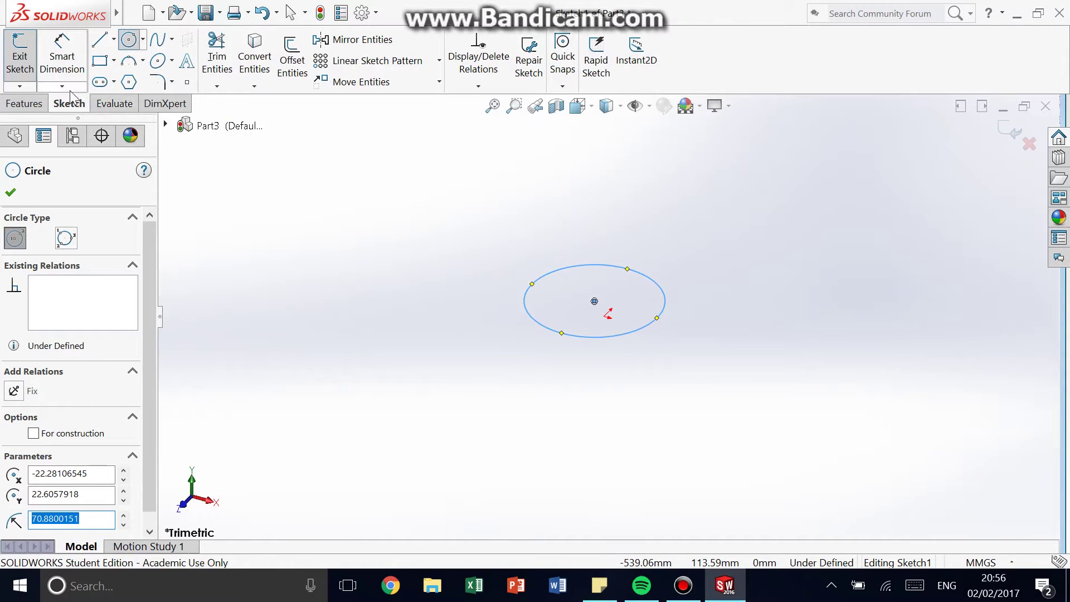
# Dimension the sketched circle with a diameter of 100 mm
pyautogui.click(24, 104)
pyautogui.click(69, 105)
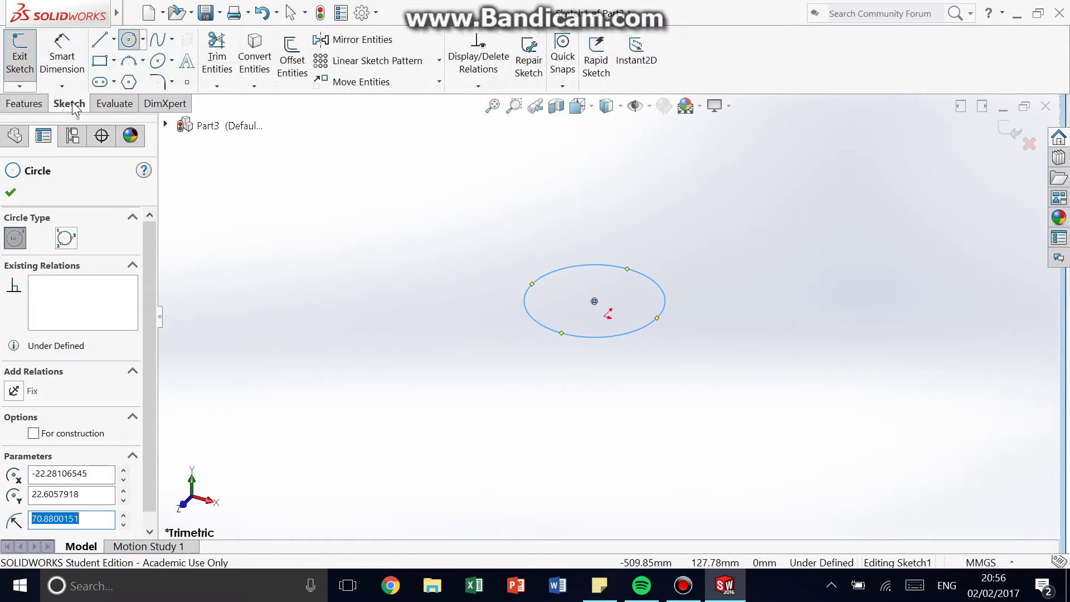
pyautogui.click(62, 56)
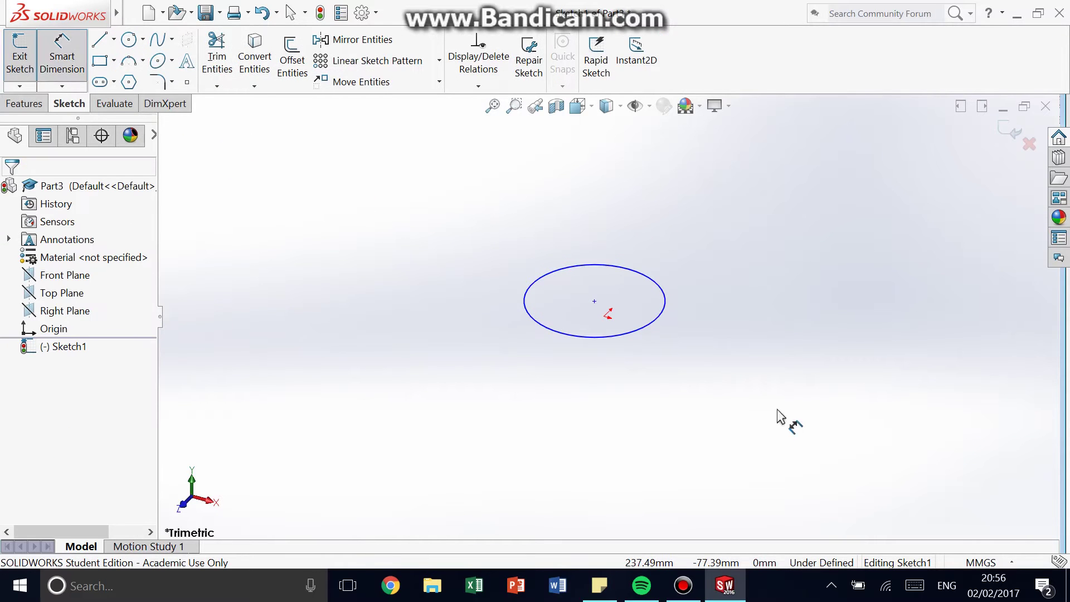
pyautogui.click(650, 336)
pyautogui.click(677, 357)
pyautogui.write('100')
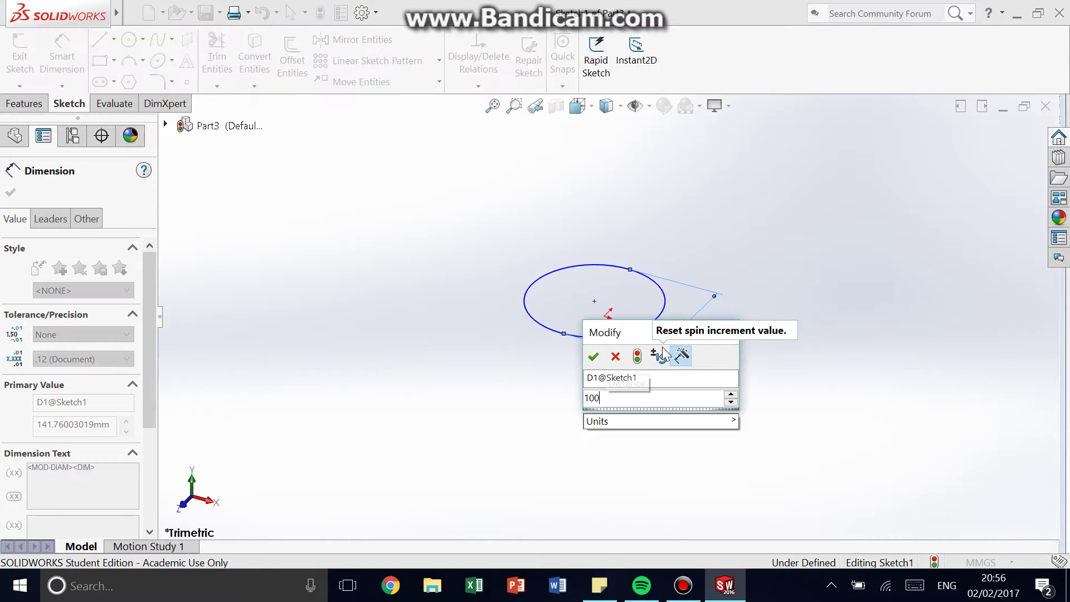
pyautogui.press('Return')
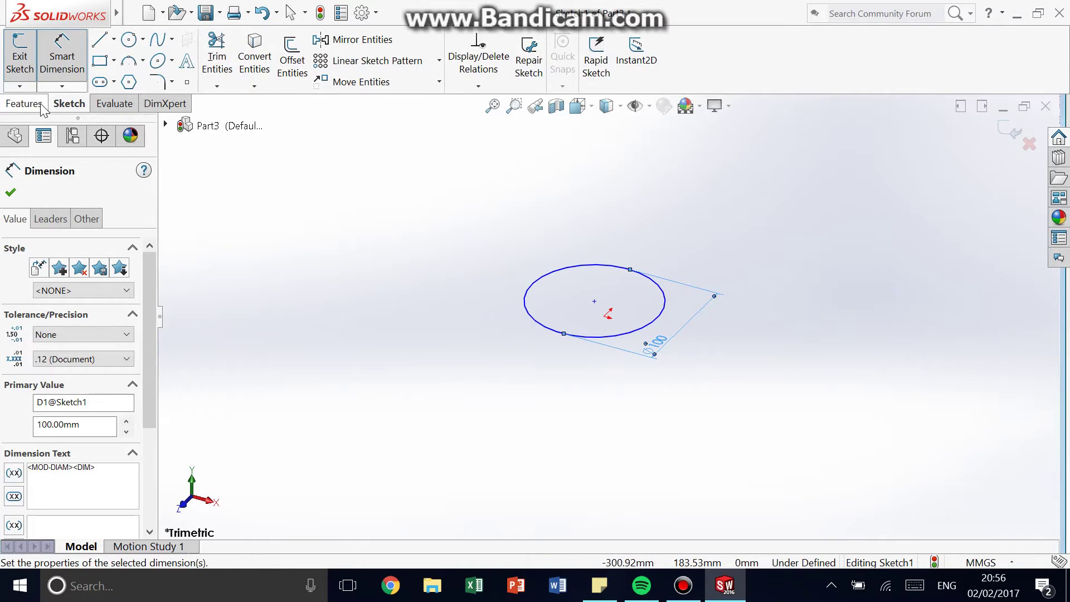
# Begin a blind boss extrusion of the 100 mm circle with a depth of 200 mm
pyautogui.click(25, 103)
pyautogui.click(28, 56)
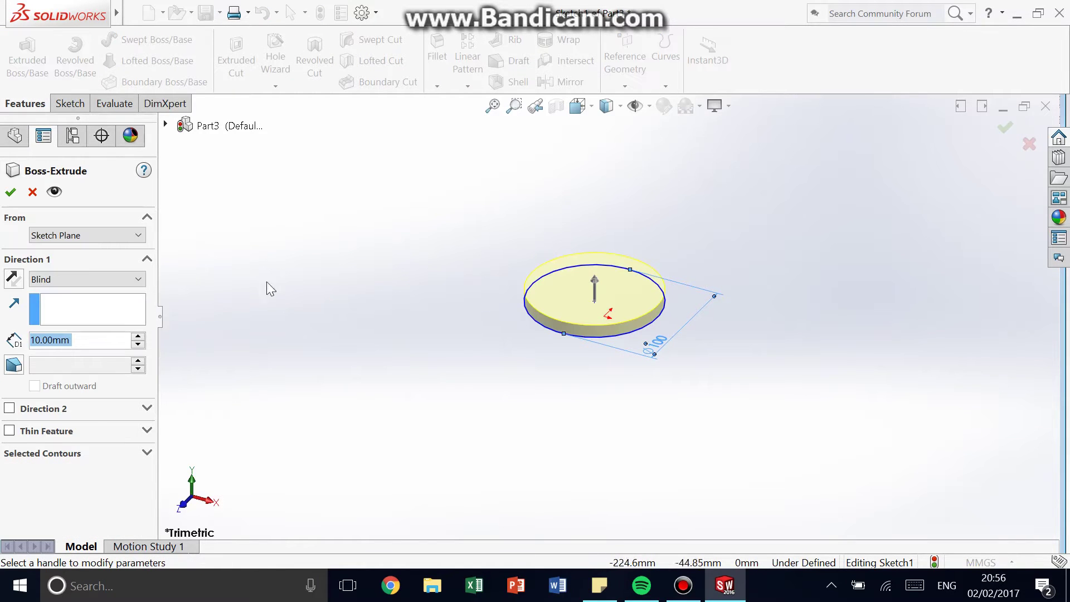
pyautogui.click(81, 337)
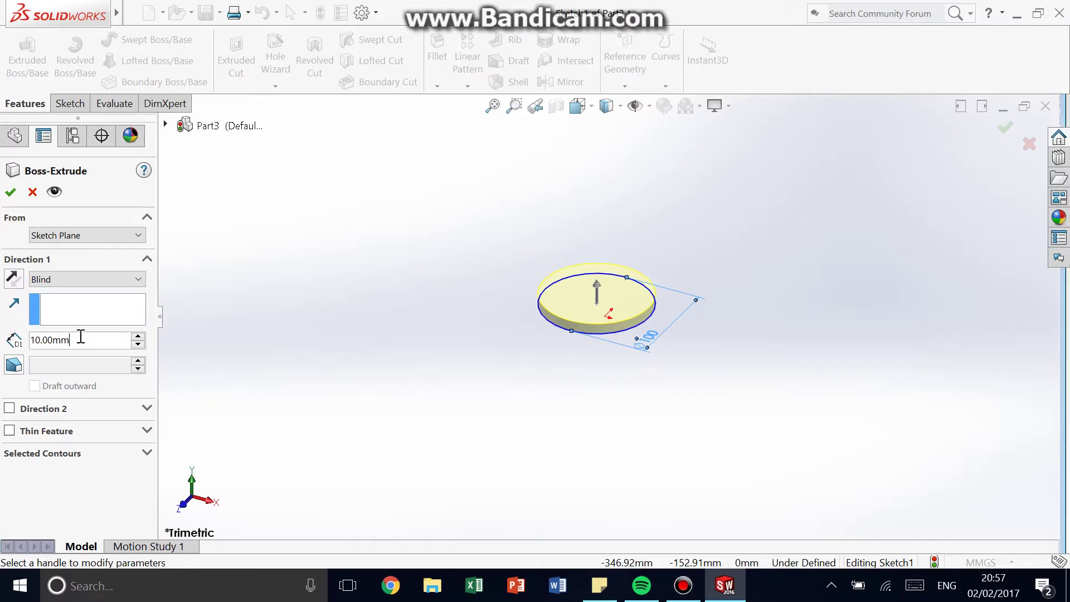
pyautogui.press('BackSpace')
pyautogui.press('BackSpace')
pyautogui.press('BackSpace')
pyautogui.press('BackSpace')
pyautogui.press('BackSpace')
pyautogui.press('BackSpace')
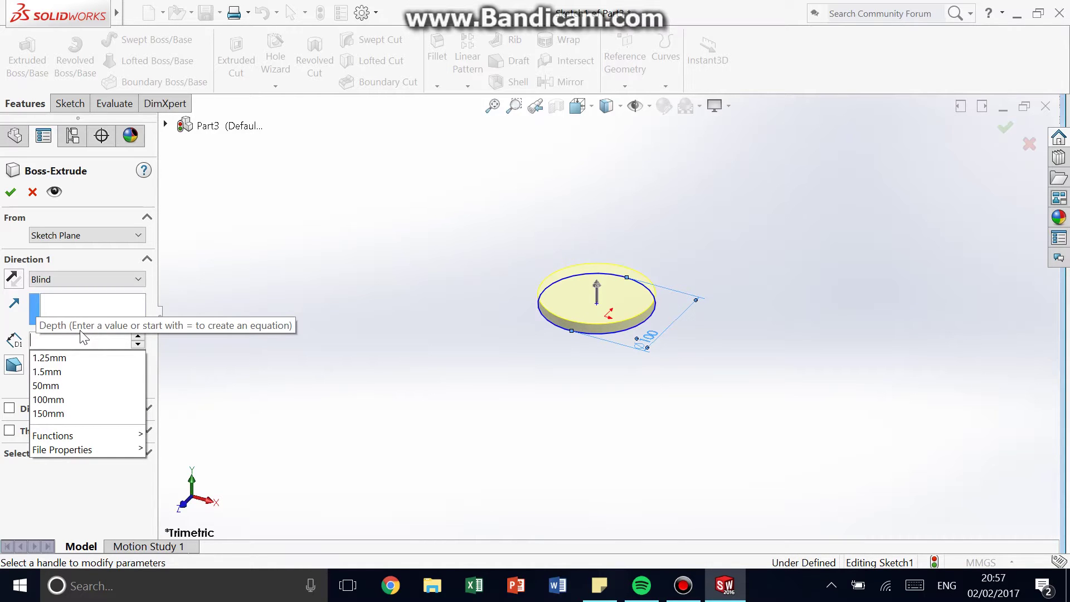
pyautogui.write('200')
pyautogui.press('Return')
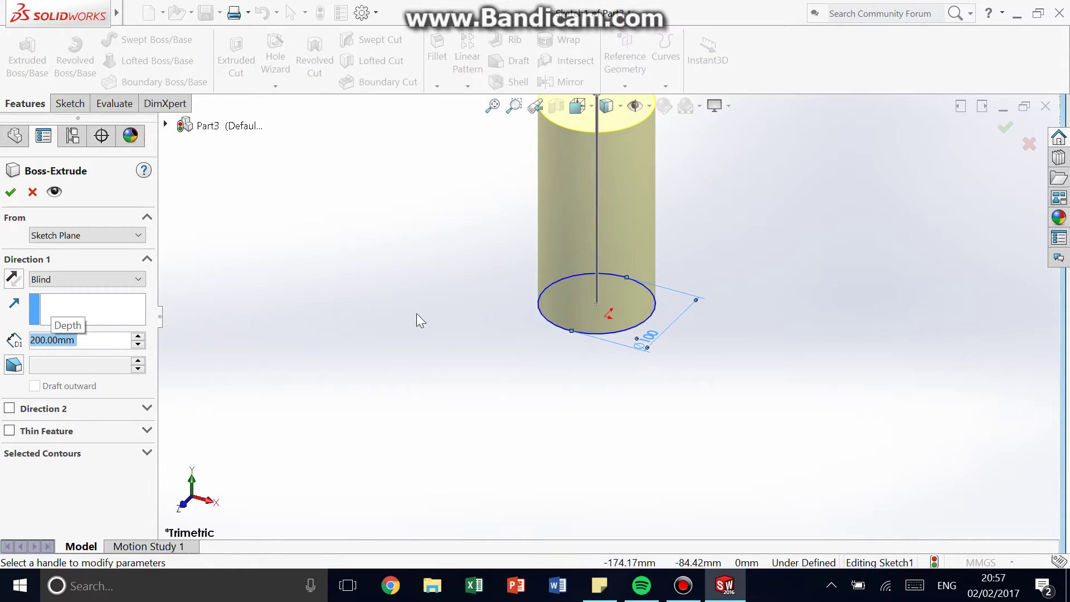
# Set the extrusion depth to 150 mm and complete the cylinder
pyautogui.press('BackSpace')
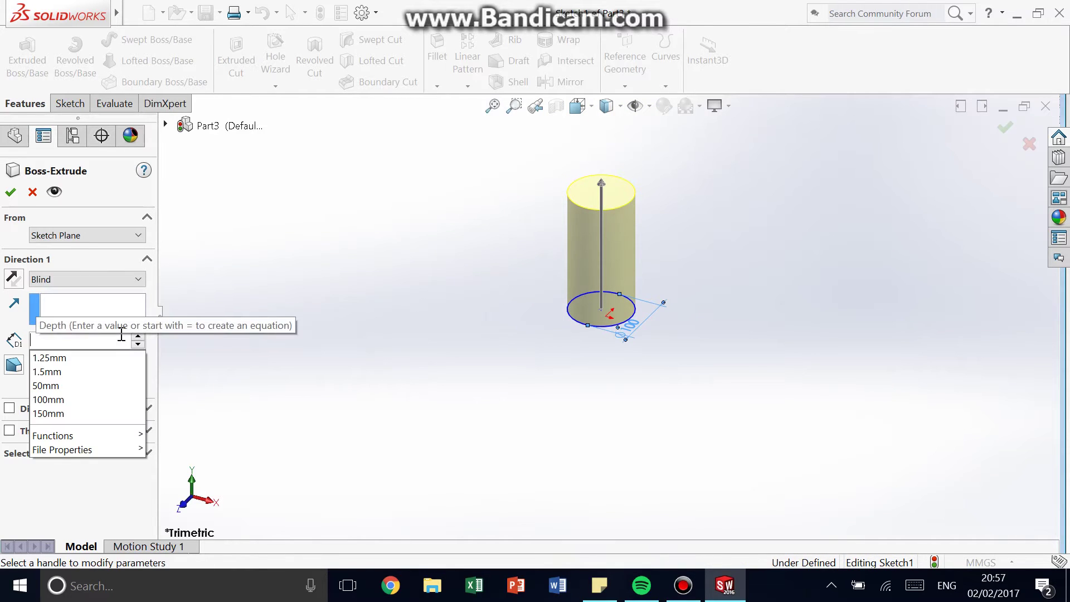
pyautogui.write('150')
pyautogui.press('Return')
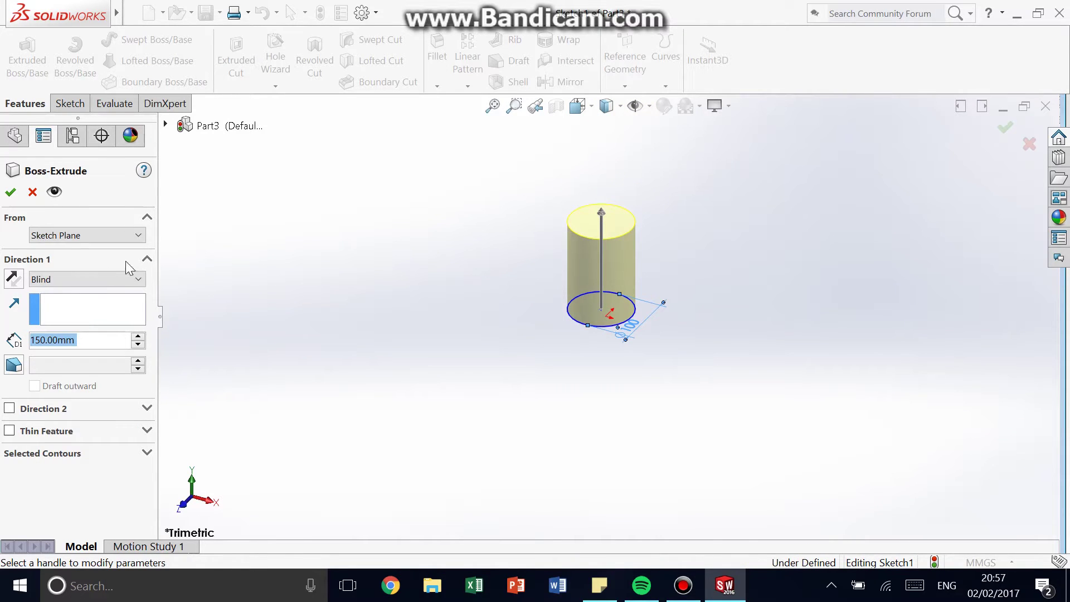
pyautogui.click(11, 192)
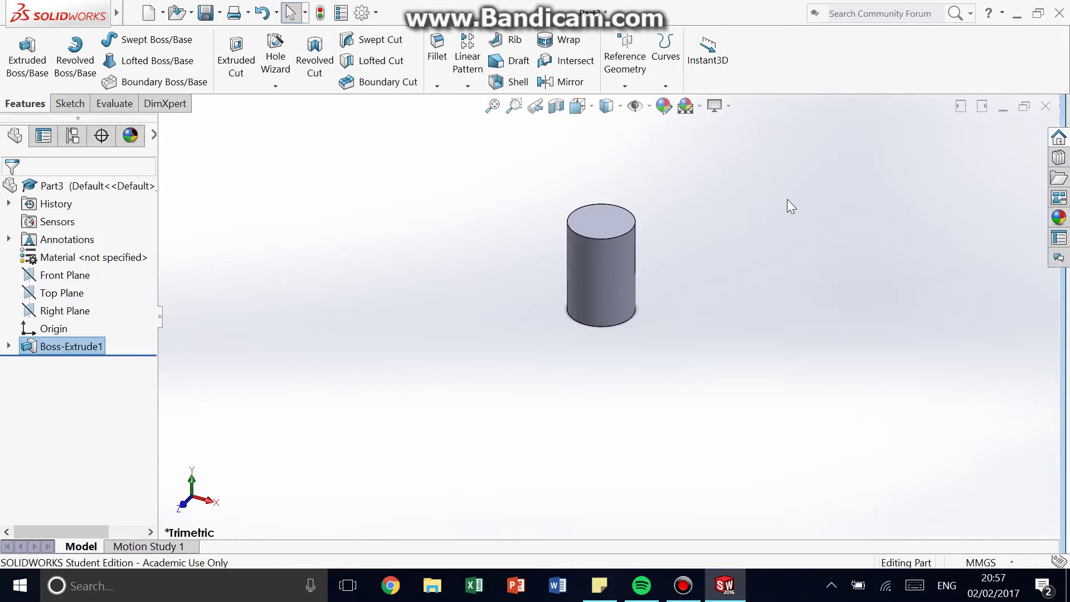
# Shell the cylinder with a wall thickness of 0.5 mm, removing its top circular face
pyautogui.moveTo(787, 199); pyautogui.dragTo(640, 262, button='middle')
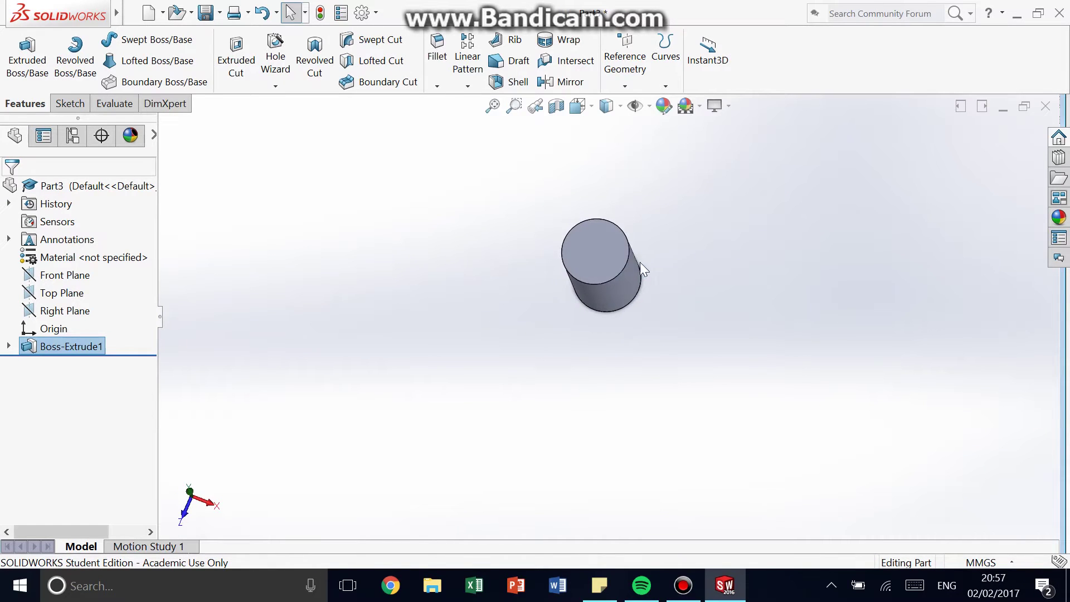
pyautogui.scroll(-2, 640, 262)
pyautogui.moveTo(530, 265); pyautogui.dragTo(623, 271, button='middle')
pyautogui.moveTo(724, 263); pyautogui.dragTo(698, 224, button='middle')
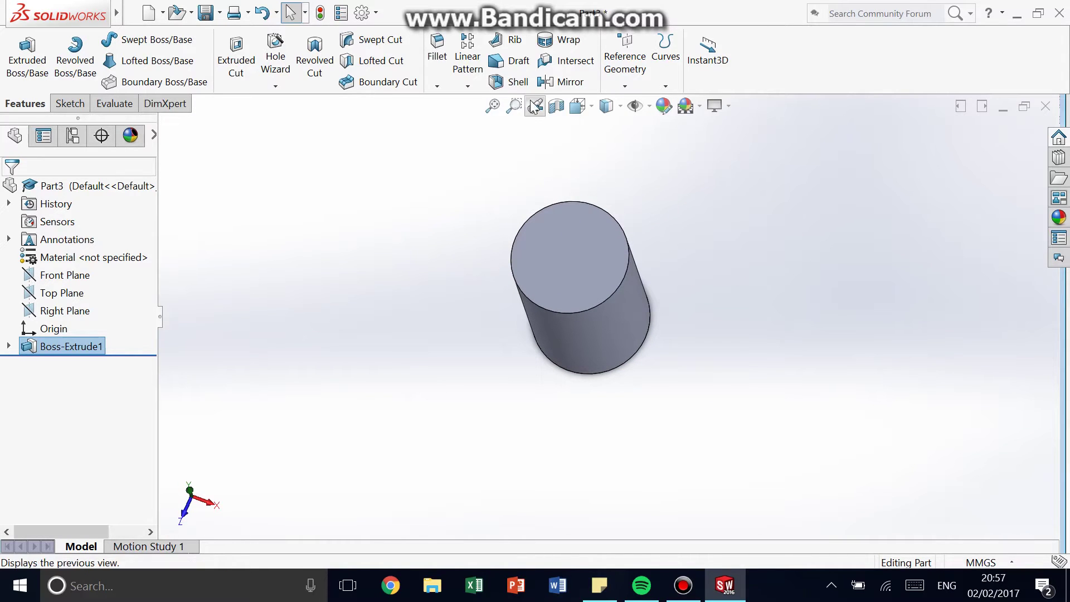
pyautogui.click(576, 233)
pyautogui.click(517, 83)
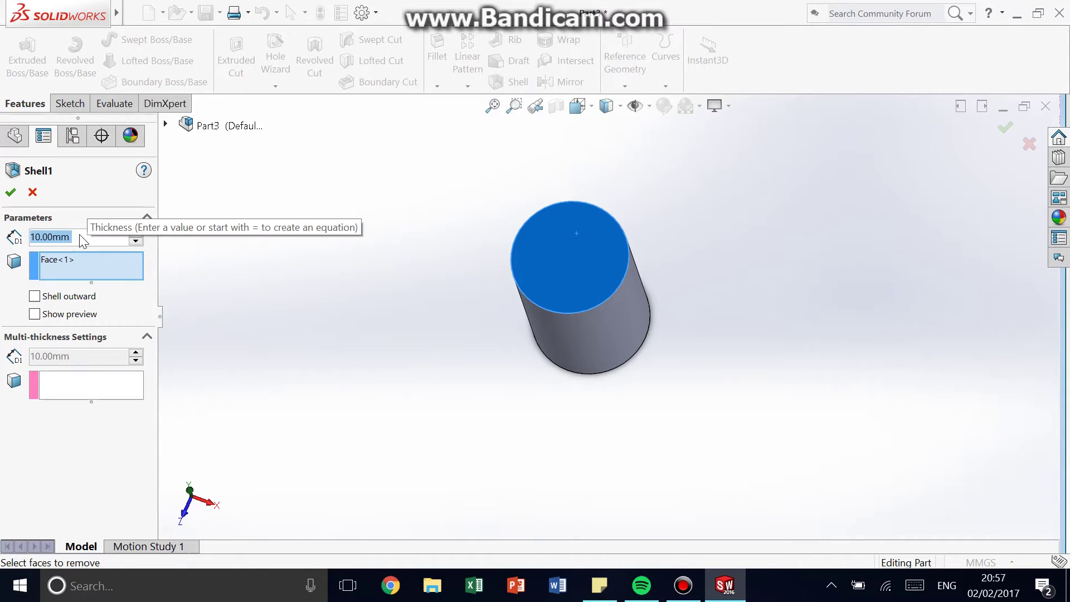
pyautogui.moveTo(95, 241); pyautogui.dragTo(3, 237)
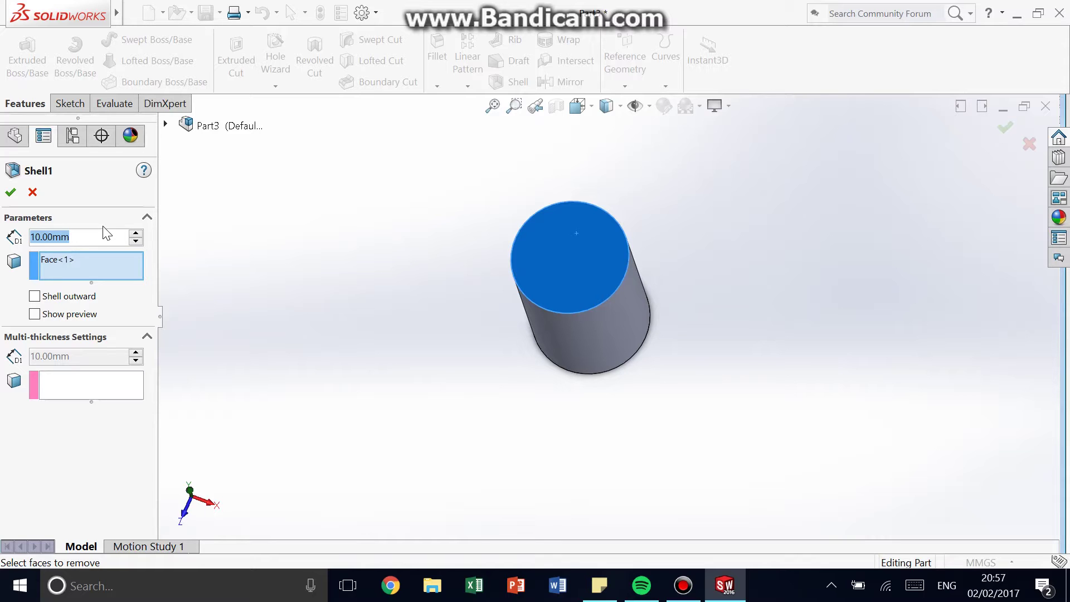
pyautogui.write('0.5')
pyautogui.press('Return')
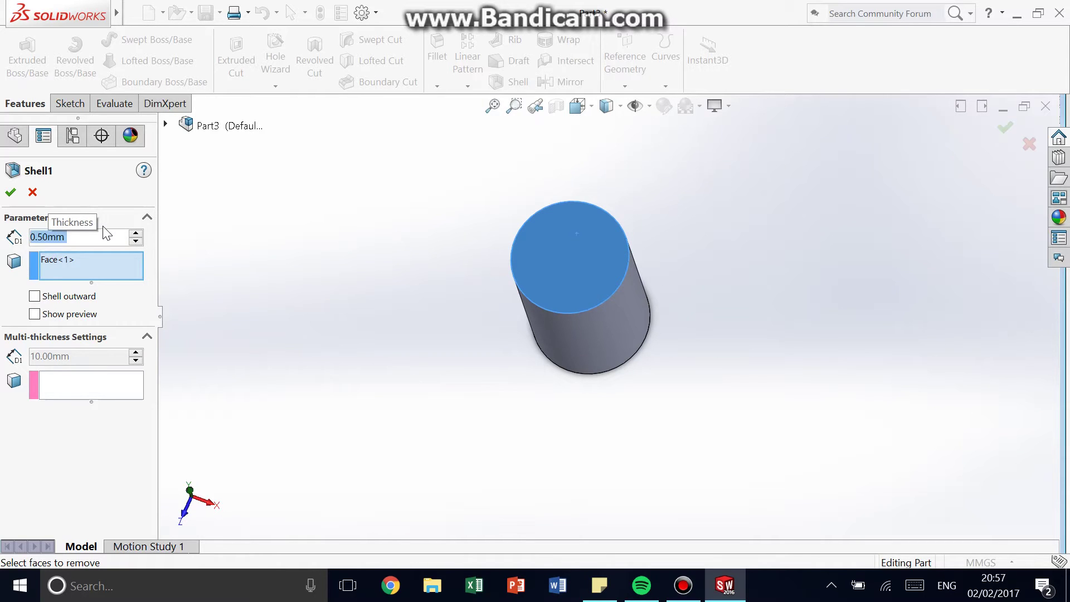
pyautogui.click(11, 193)
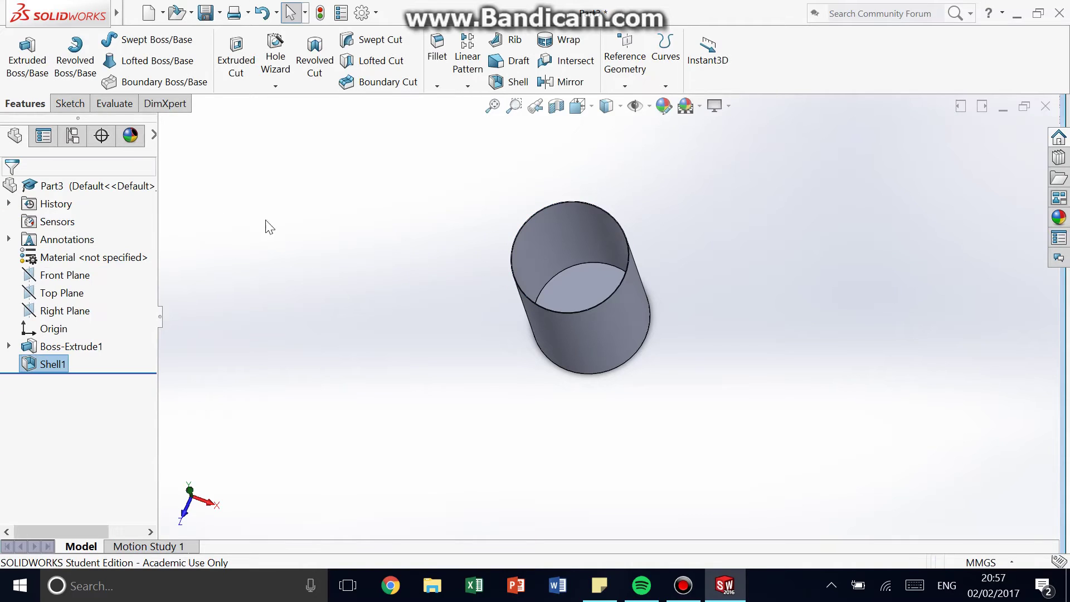
# Examine the shelled cylinder's thin rim up close and its hollow interior from several angles
pyautogui.moveTo(634, 219); pyautogui.dragTo(680, 213, button='middle')
pyautogui.scroll(-8, 543, 284)
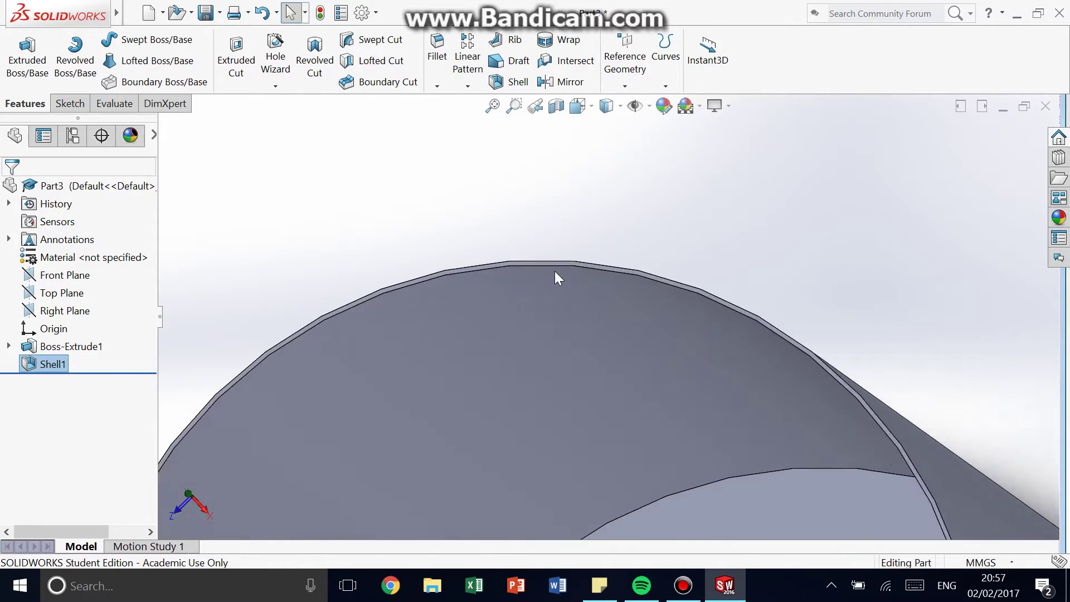
pyautogui.scroll(-1, 552, 266)
pyautogui.click(540, 278)
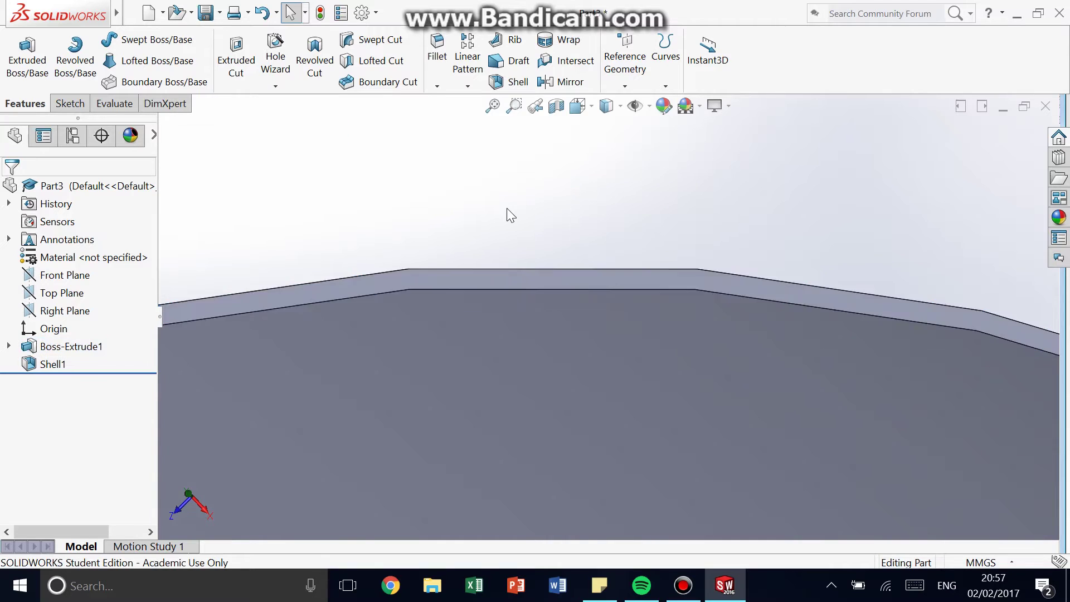
pyautogui.moveTo(566, 294); pyautogui.dragTo(839, 143, button='middle')
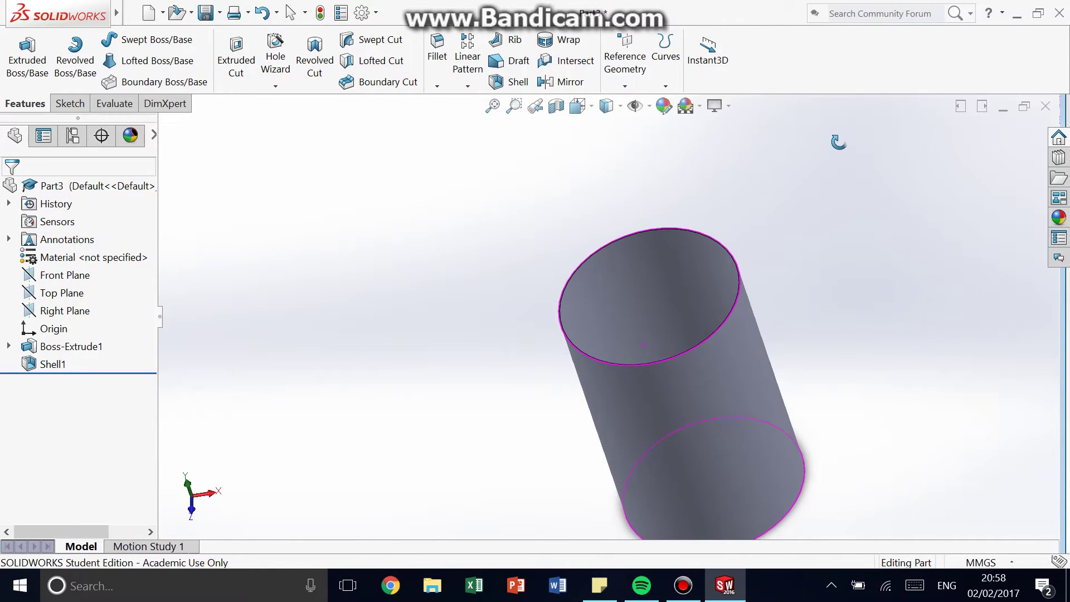
pyautogui.press('Escape')
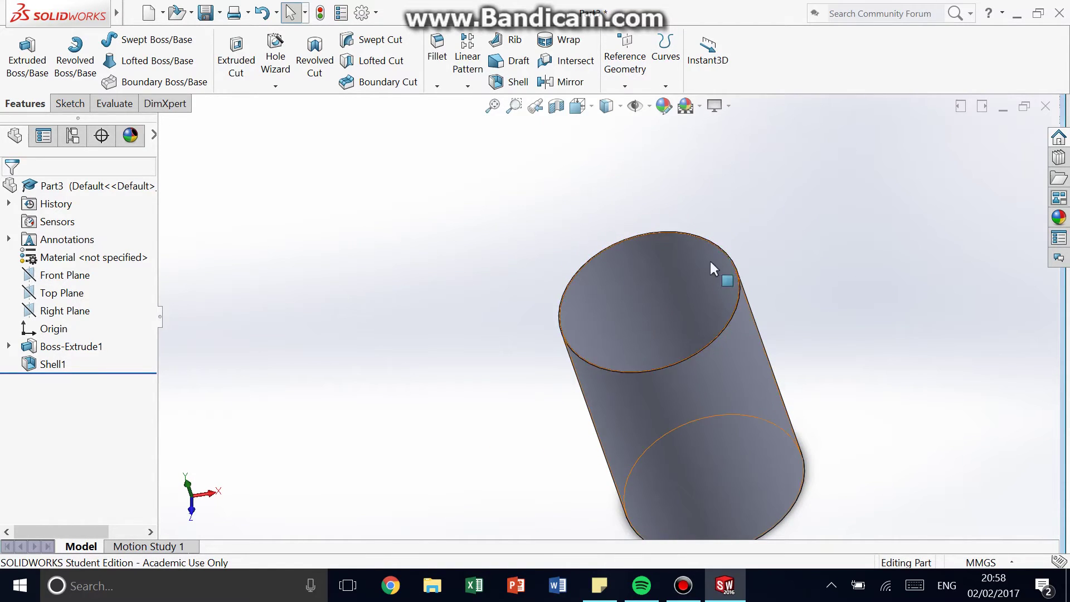
pyautogui.moveTo(847, 288); pyautogui.dragTo(712, 322, button='middle')
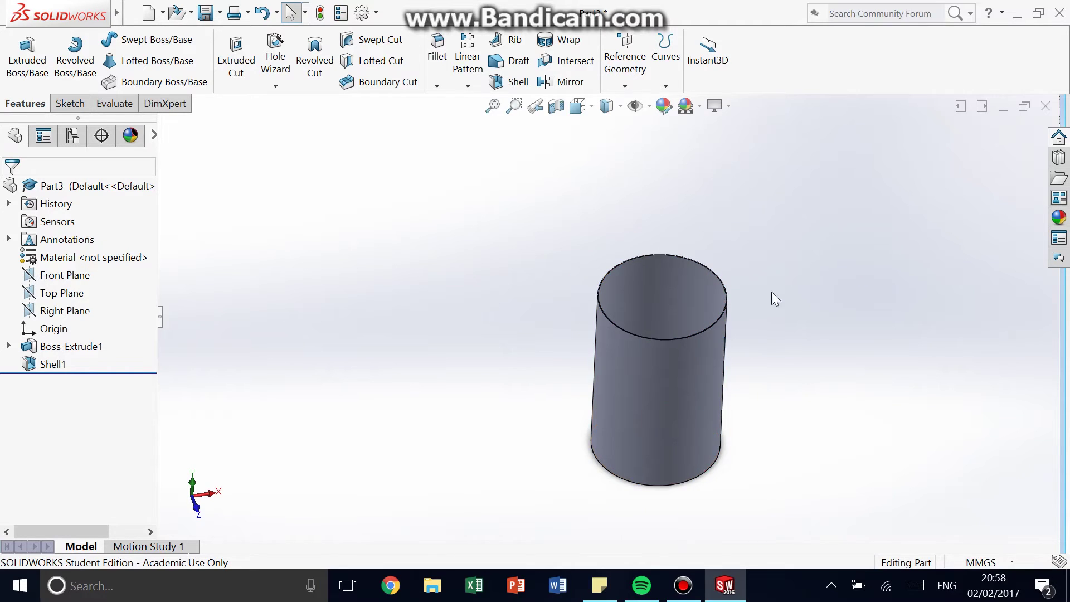
pyautogui.scroll(-3, 777, 292)
pyautogui.scroll(3, 777, 290)
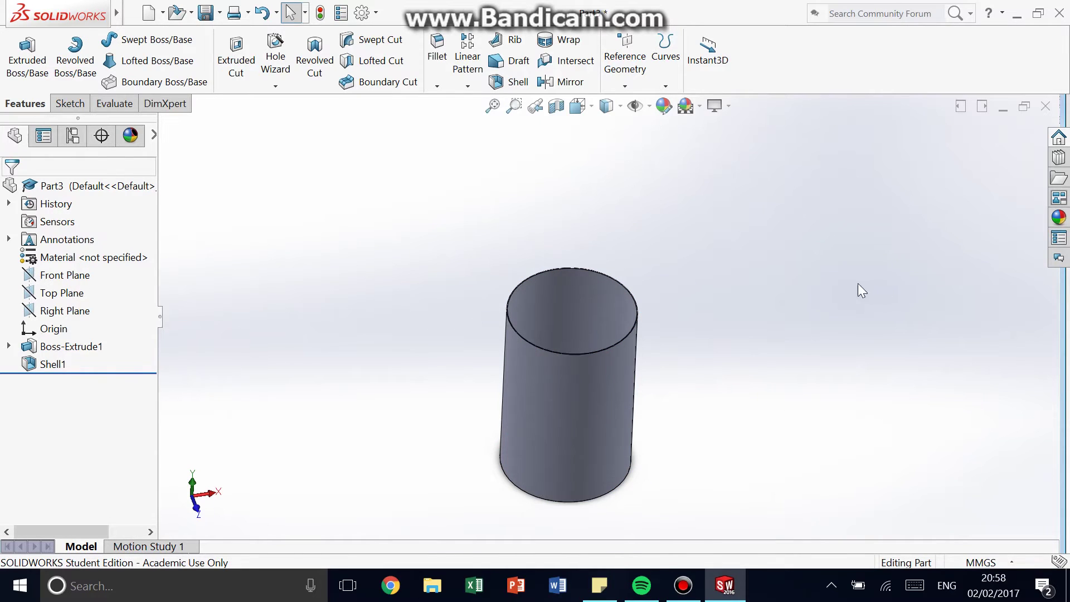
pyautogui.click(1004, 107)
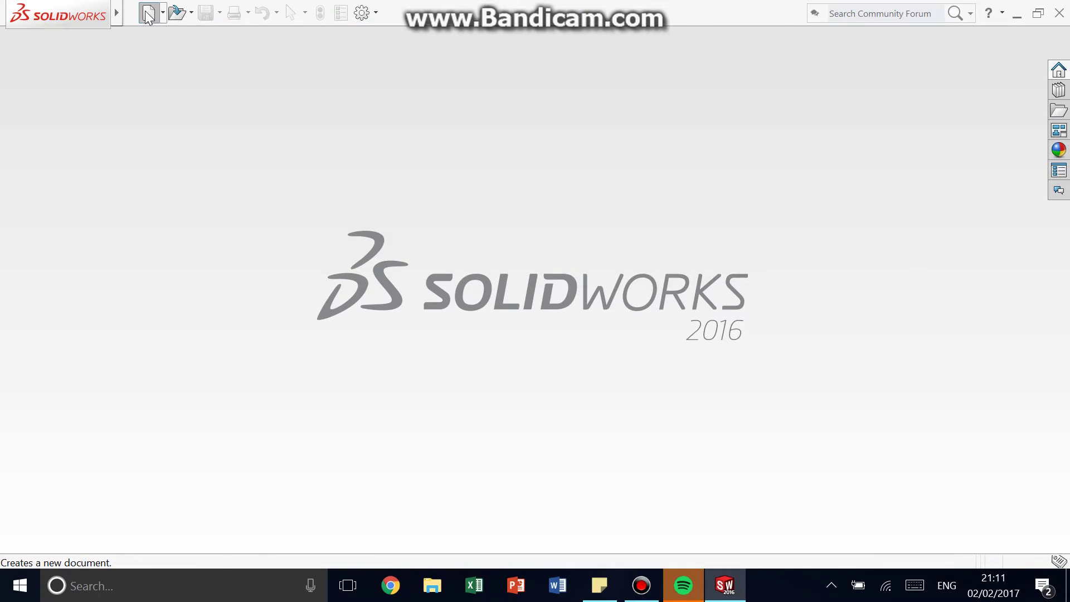
# Create a new part and sketch a circle of about 72 mm radius on the Top Plane near the origin
pyautogui.click(149, 12)
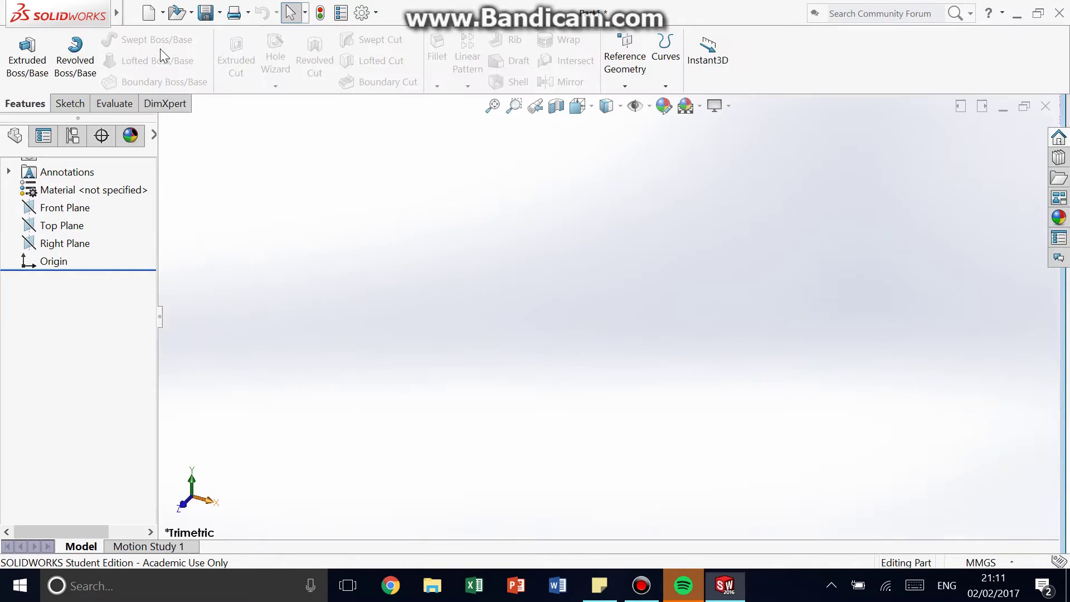
pyautogui.click(69, 103)
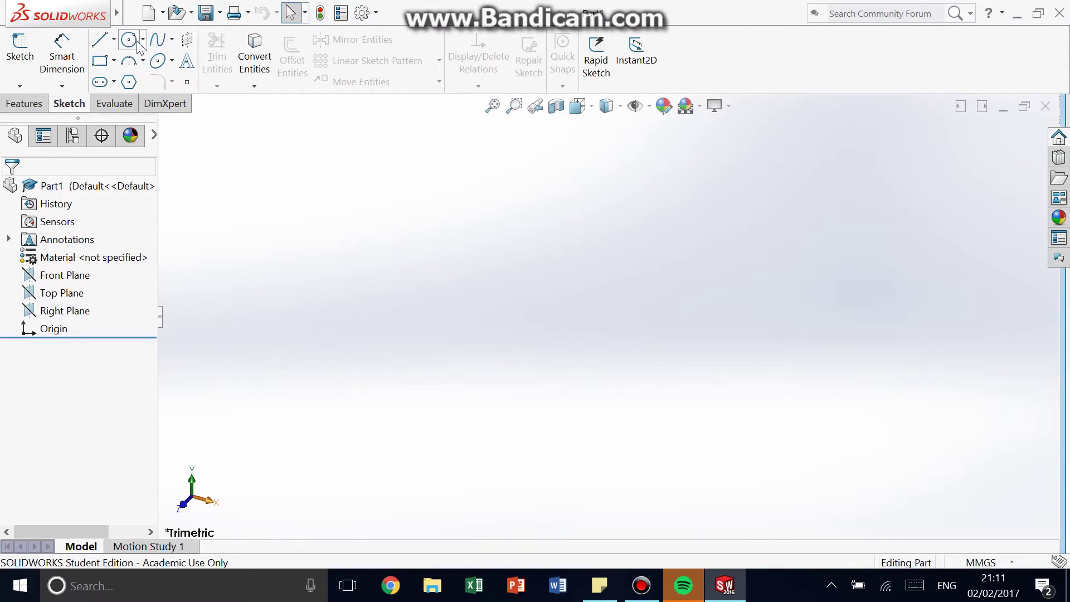
pyautogui.click(20, 49)
pyautogui.click(477, 323)
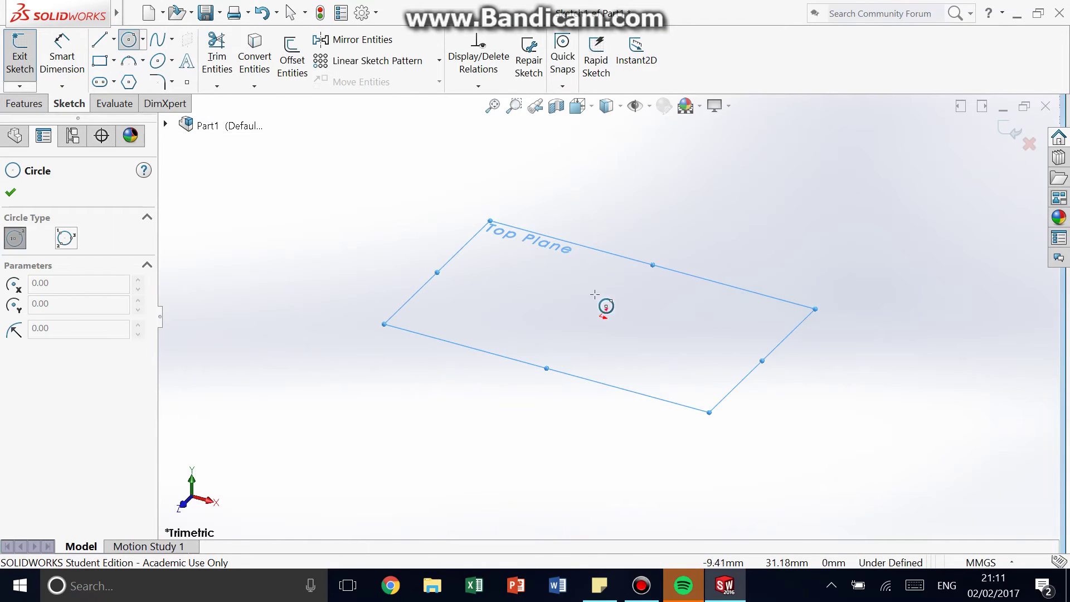
pyautogui.moveTo(553, 285)
pyautogui.mouseDown()
pyautogui.moveTo(681, 402)
pyautogui.moveTo(685, 322)
pyautogui.mouseUp()
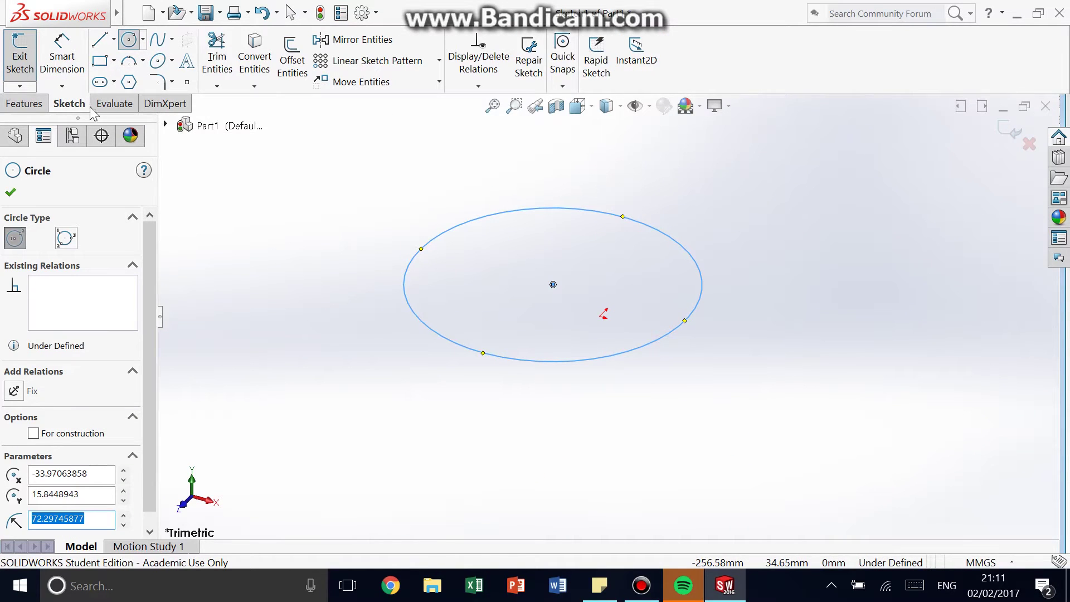
# Dimension the new circle with a diameter of 110 mm
pyautogui.click(62, 49)
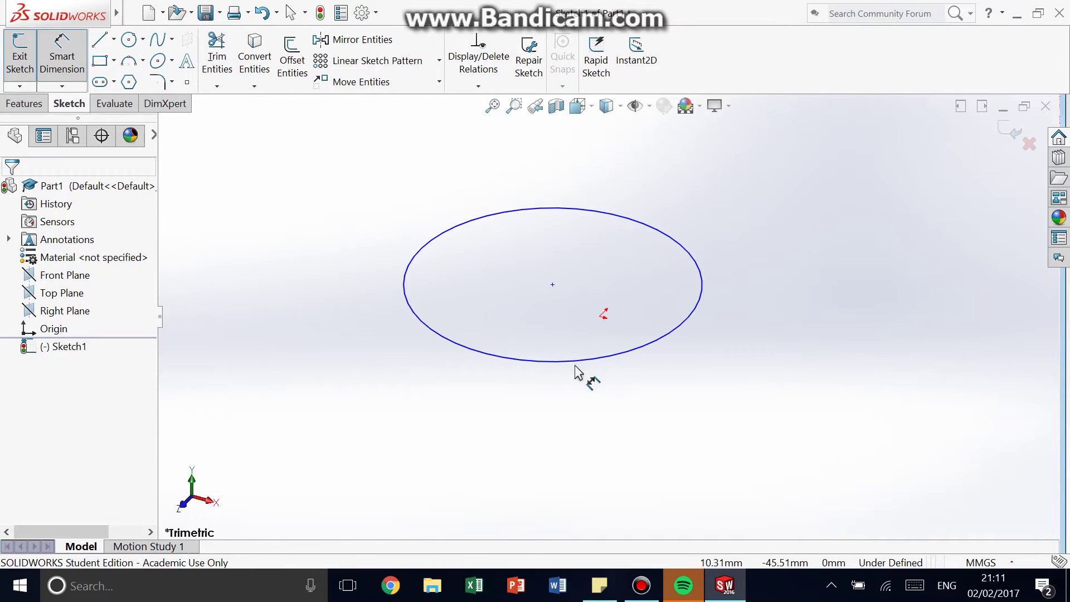
pyautogui.click(585, 363)
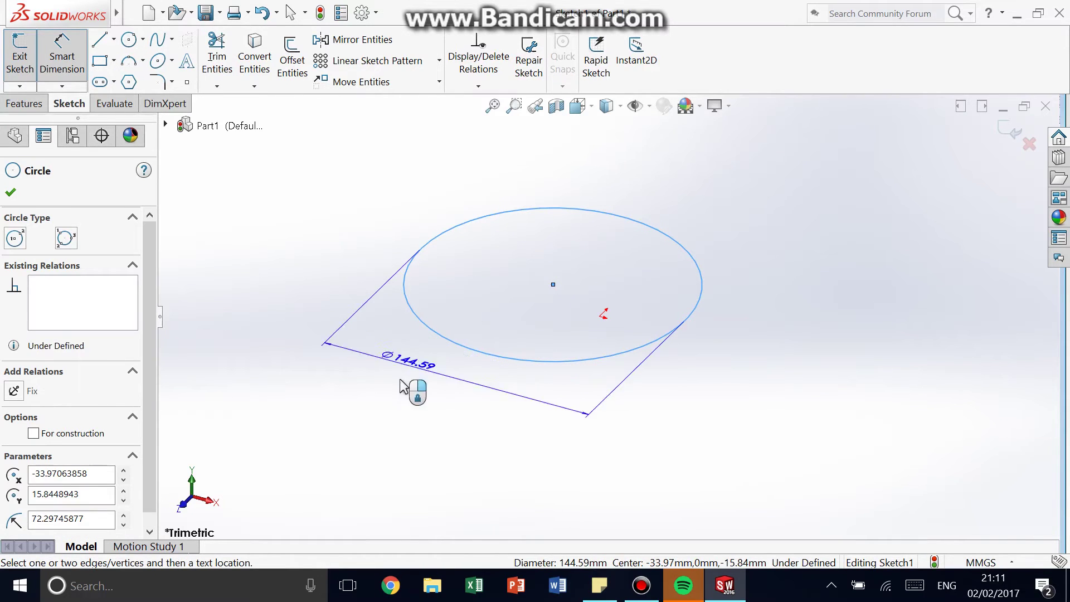
pyautogui.click(385, 423)
pyautogui.write('110')
pyautogui.press('Return')
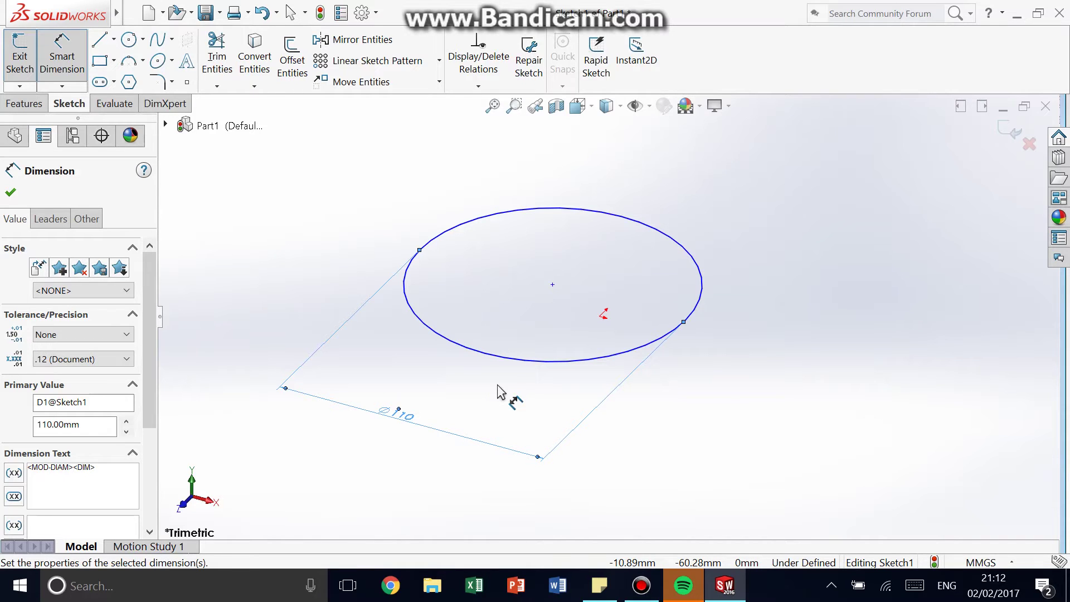
# Extrude the 110 mm circle as a blind boss 5 mm deep to form a flat disc
pyautogui.click(25, 104)
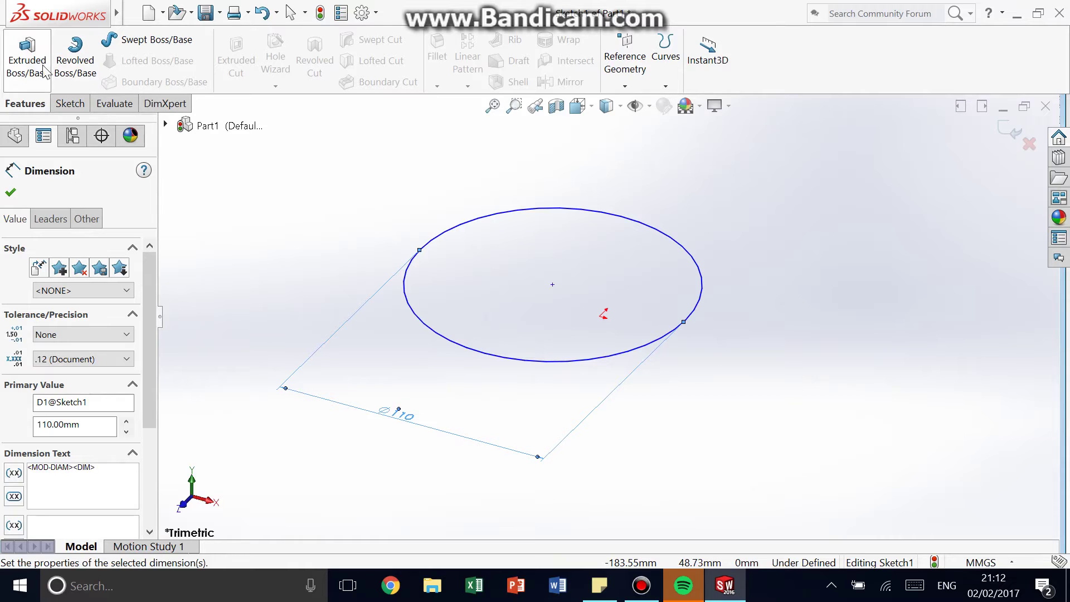
pyautogui.click(27, 56)
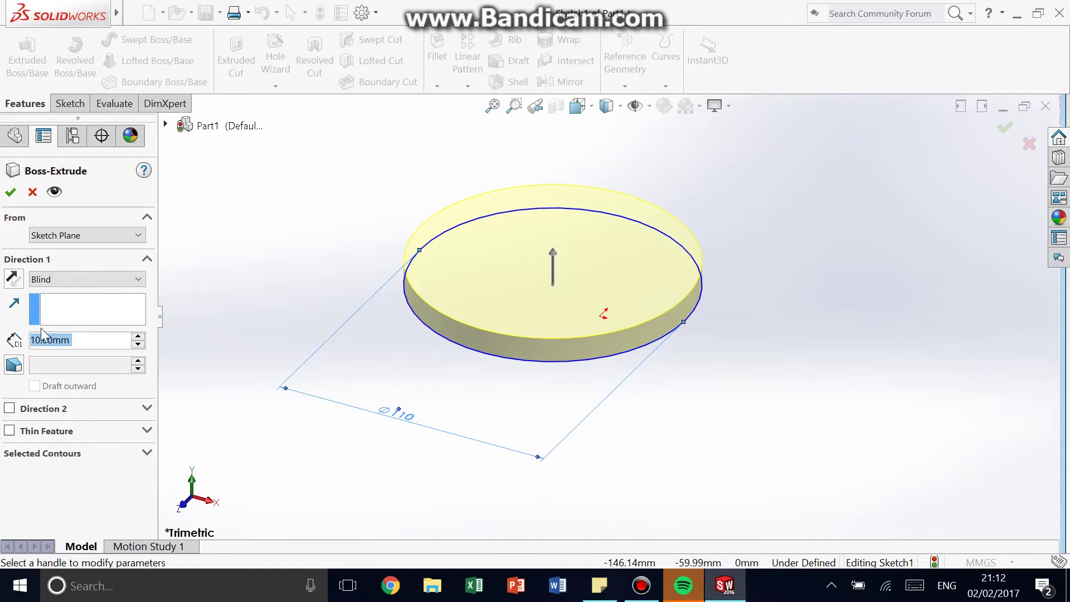
pyautogui.write('5')
pyautogui.press('Return')
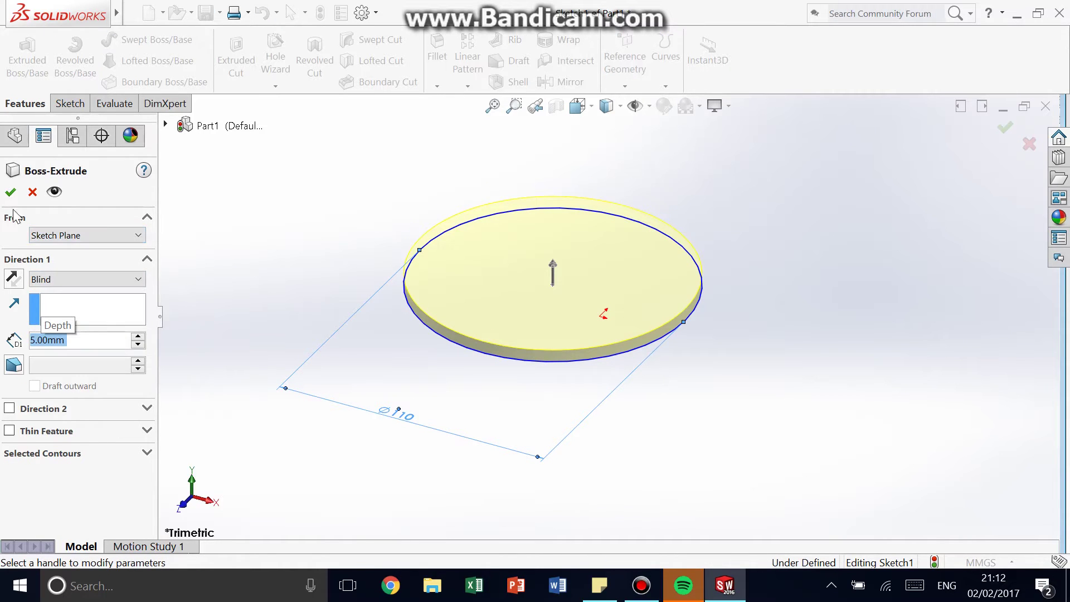
pyautogui.click(10, 192)
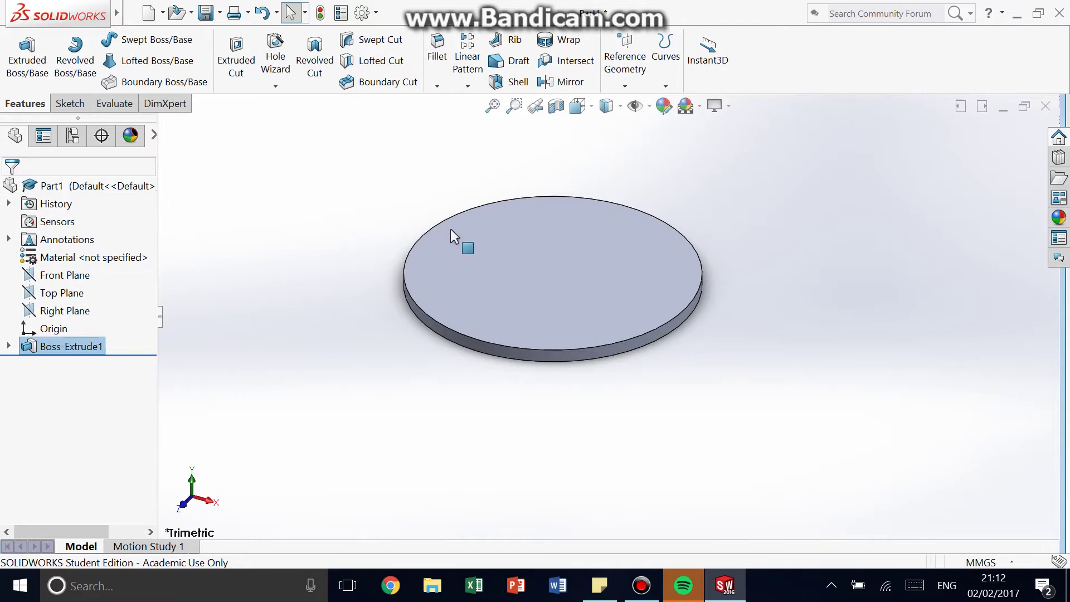
# Sketch a circle of about 45 mm radius on the disc's top face, near its centre
pyautogui.hotkey('ctrl', 'space')
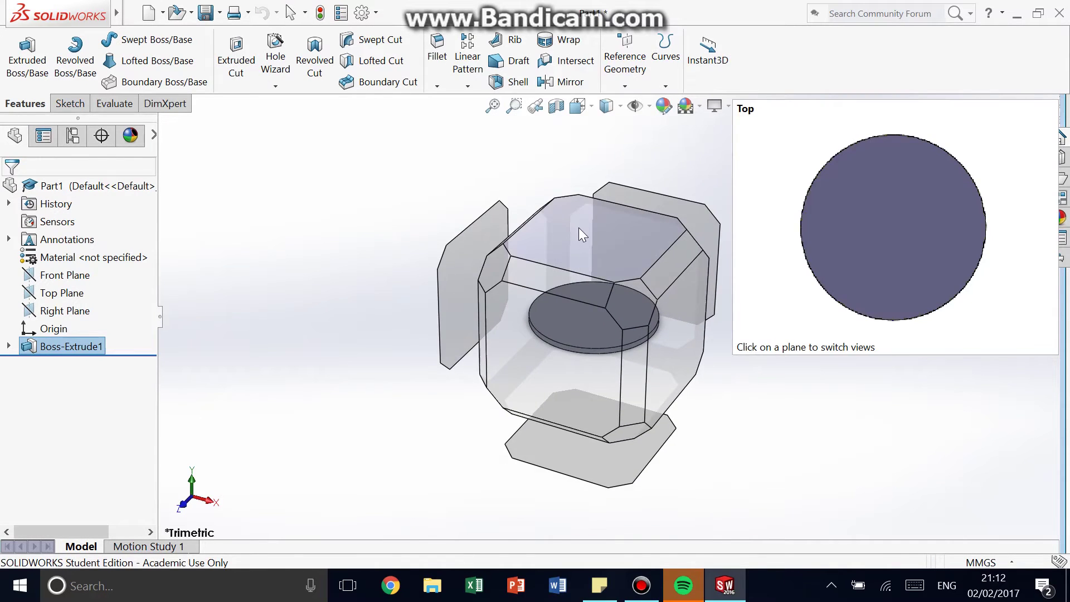
pyautogui.click(579, 228)
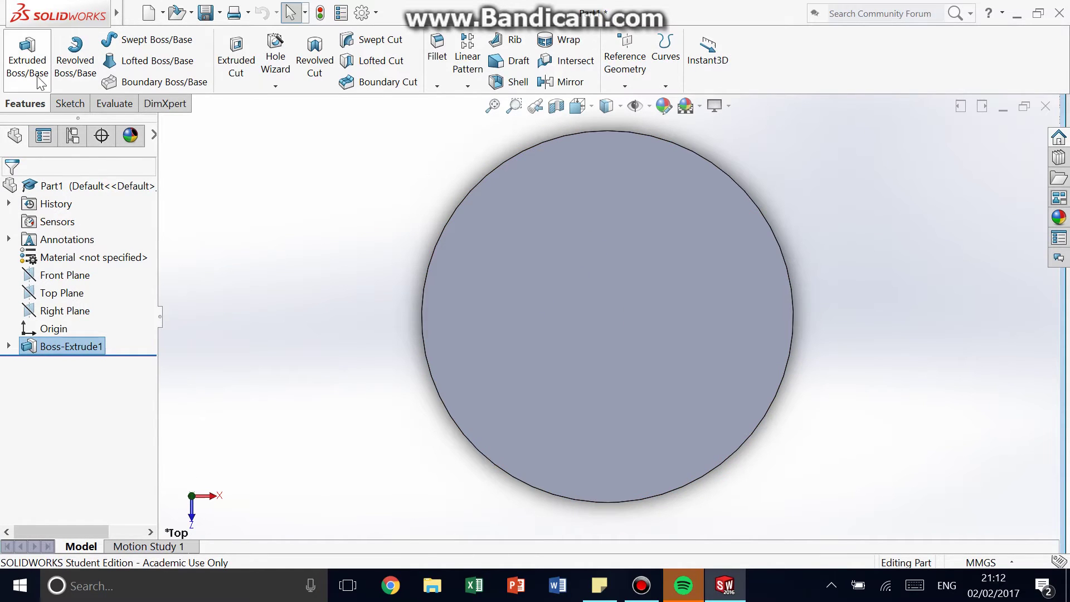
pyautogui.click(71, 104)
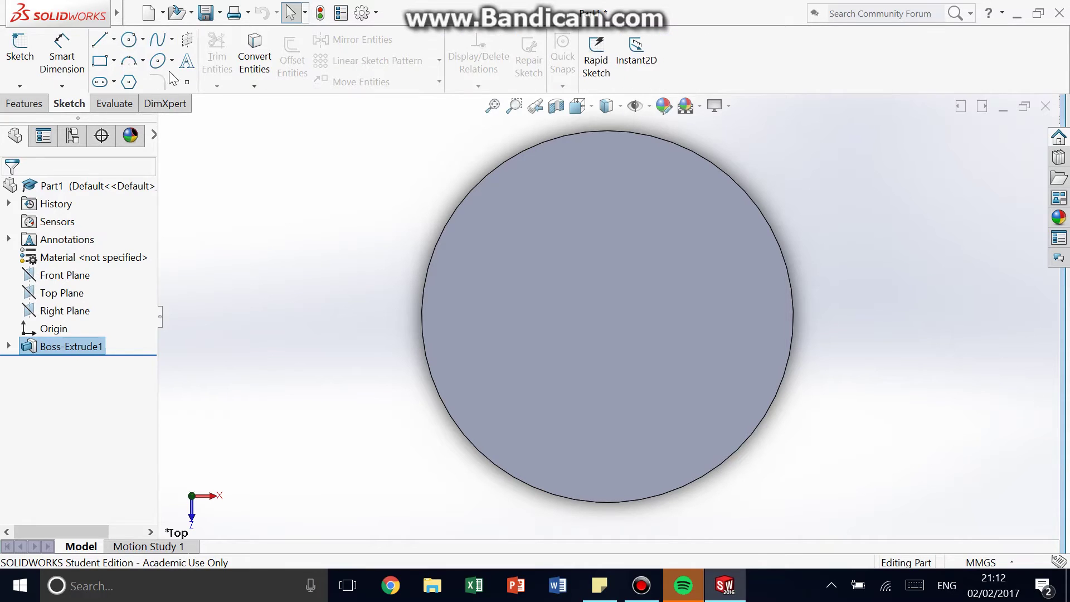
pyautogui.click(129, 39)
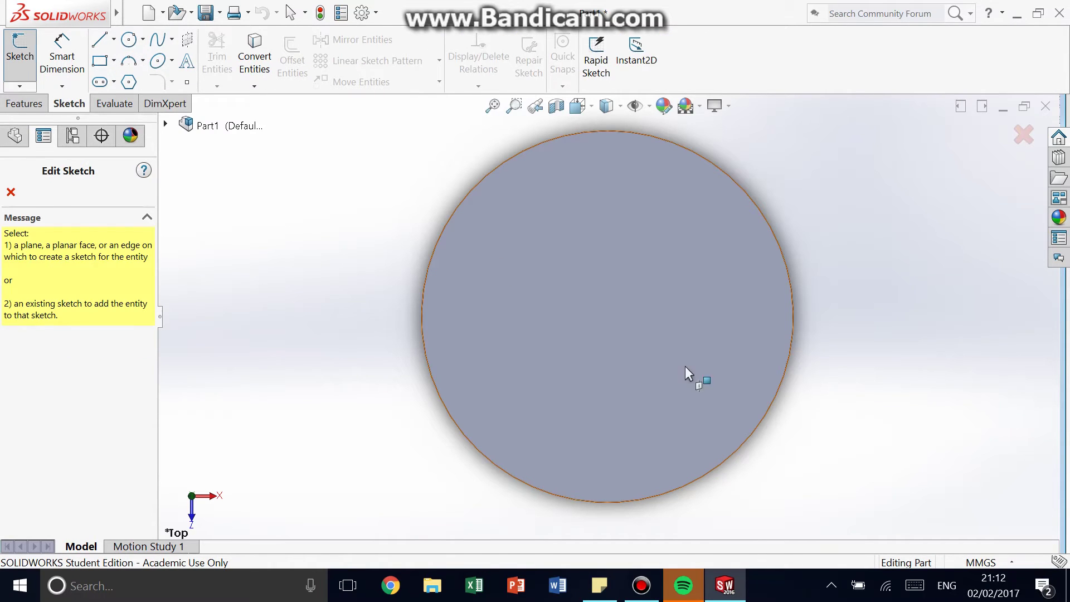
pyautogui.click(604, 300)
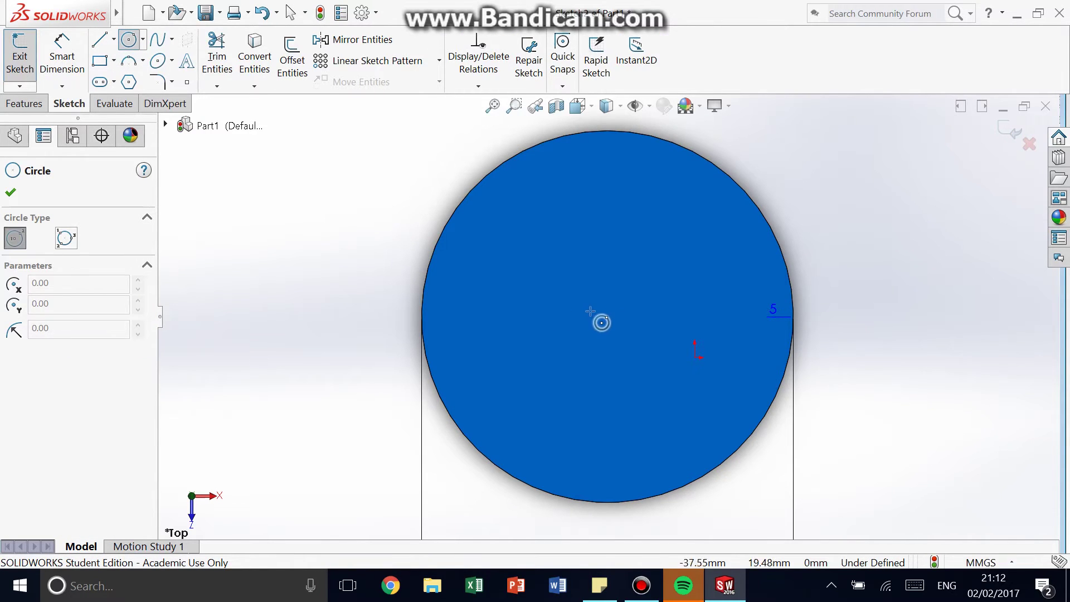
pyautogui.click(619, 327)
pyautogui.click(709, 206)
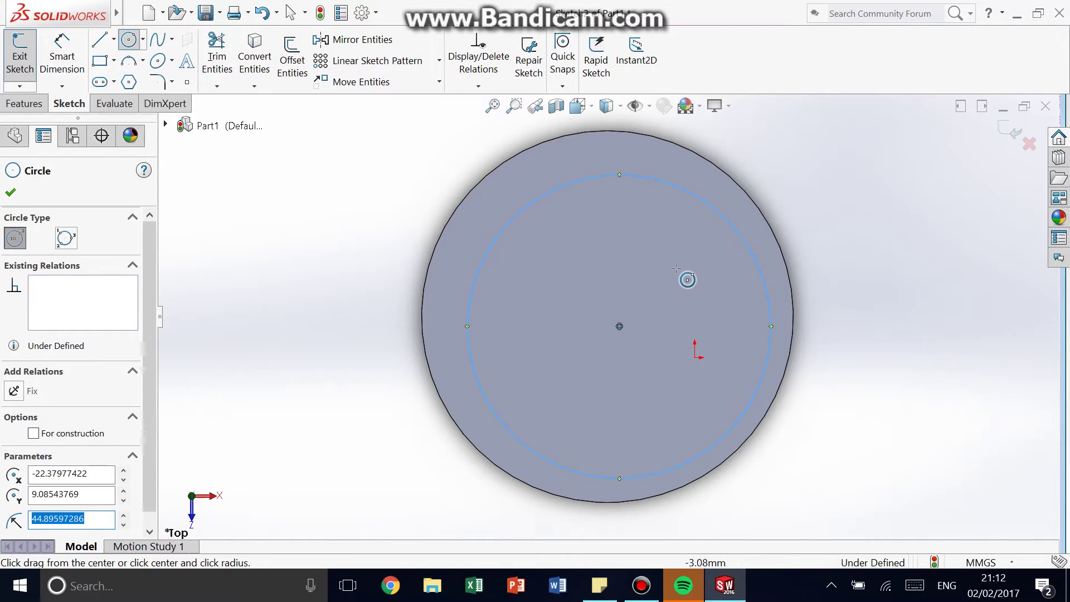
# Dimension the inner circle with a diameter of 100 mm
pyautogui.click(62, 56)
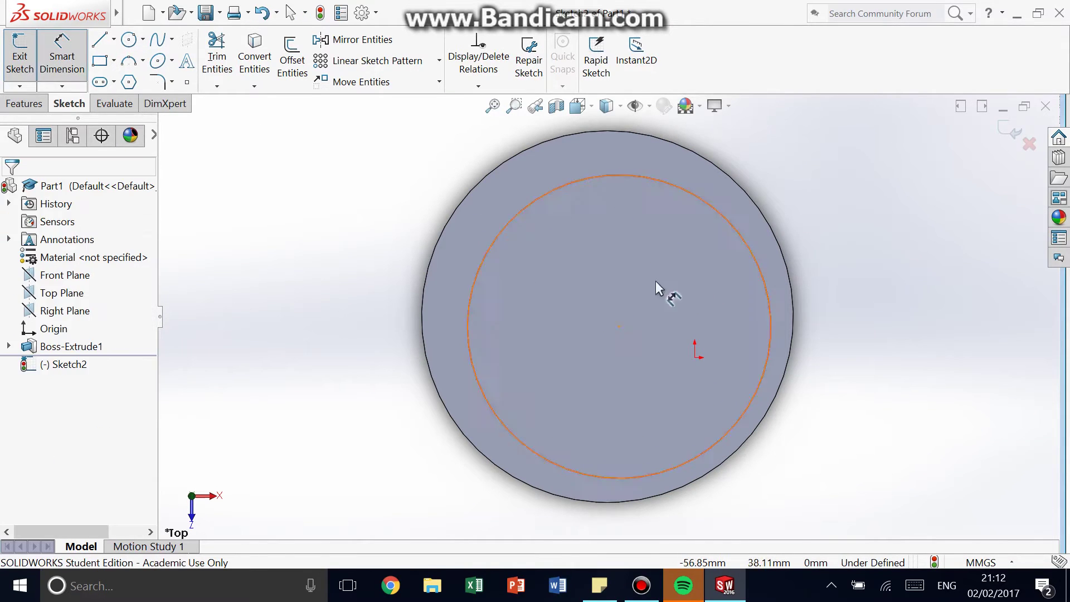
pyautogui.click(489, 250)
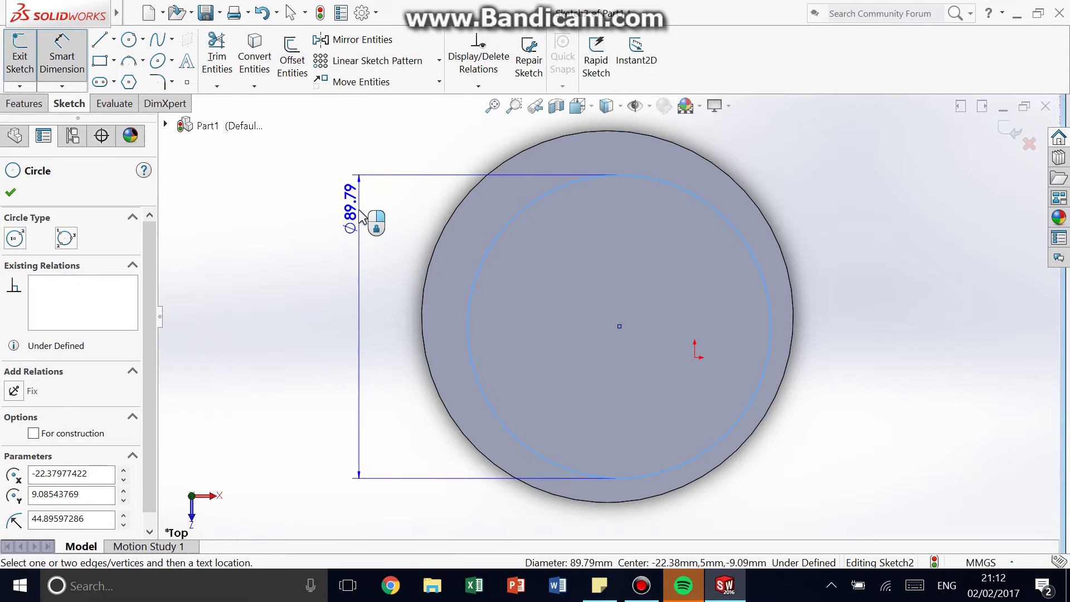
pyautogui.click(359, 211)
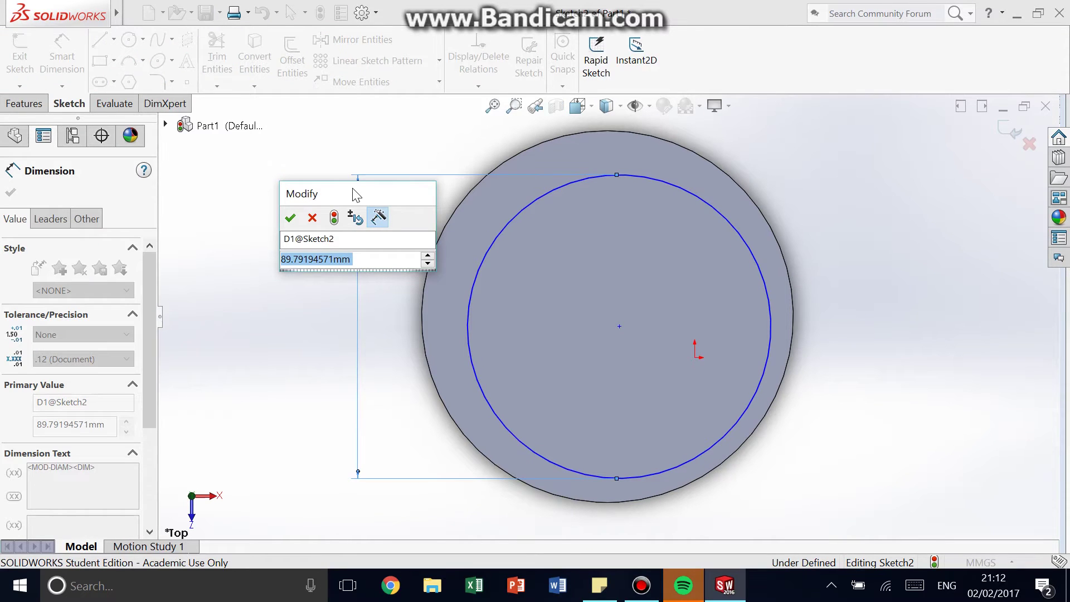
pyautogui.write('1')
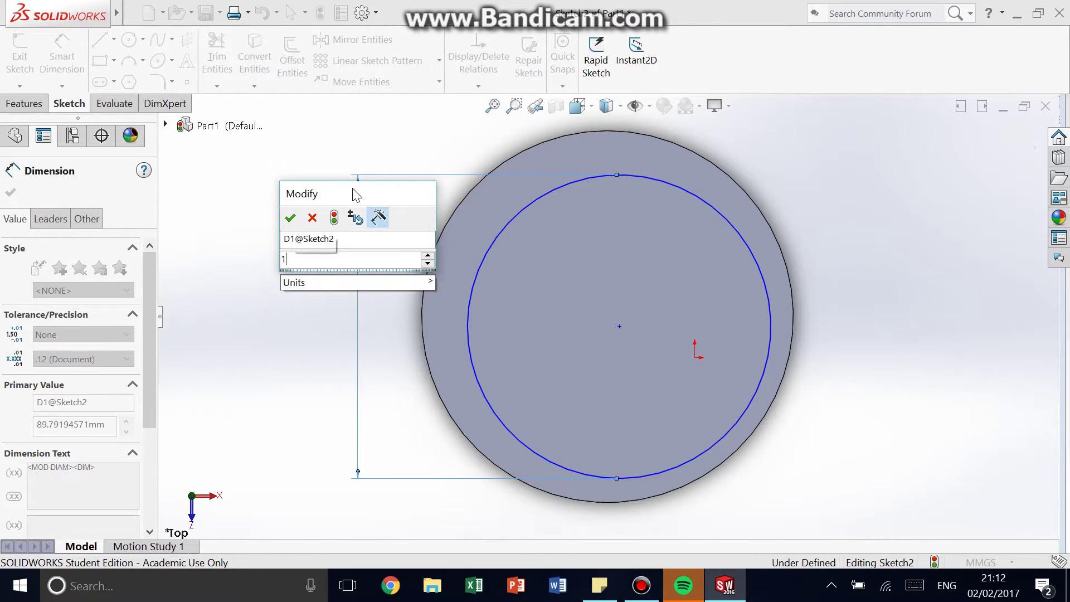
pyautogui.write('00')
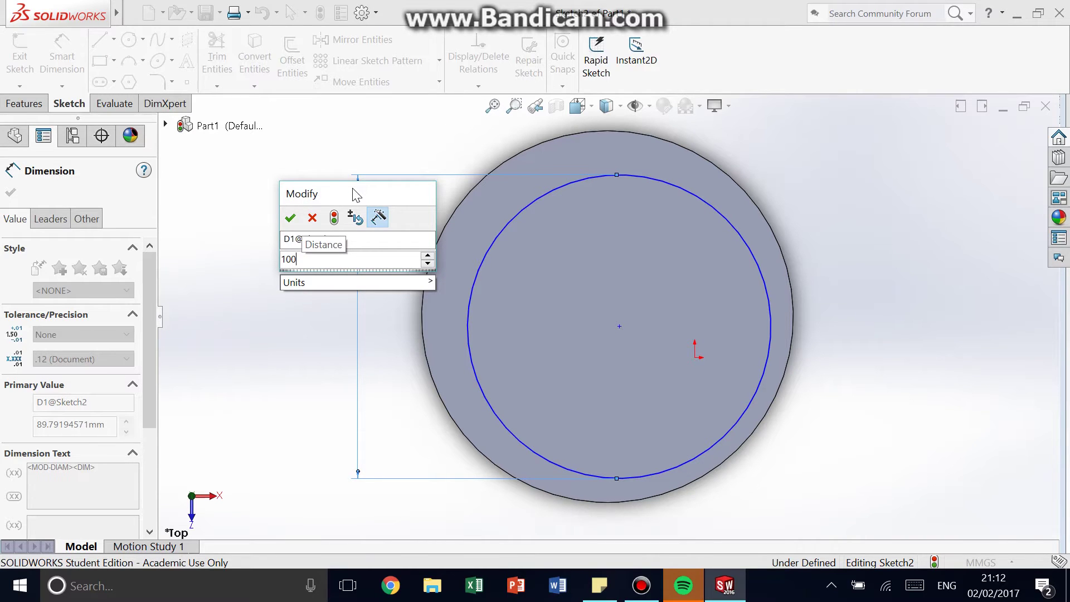
pyautogui.press('Return')
# Centre the 100 mm circle on the disc by dimensioning the distance between it and the disc's edge circle as 0 mm
pyautogui.click(474, 235)
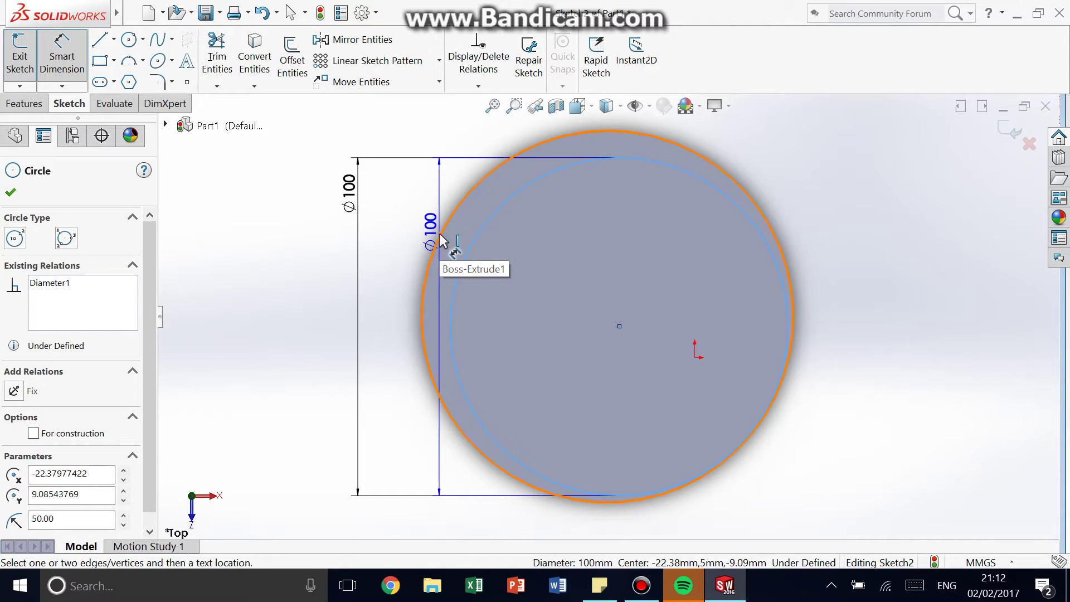
pyautogui.click(442, 240)
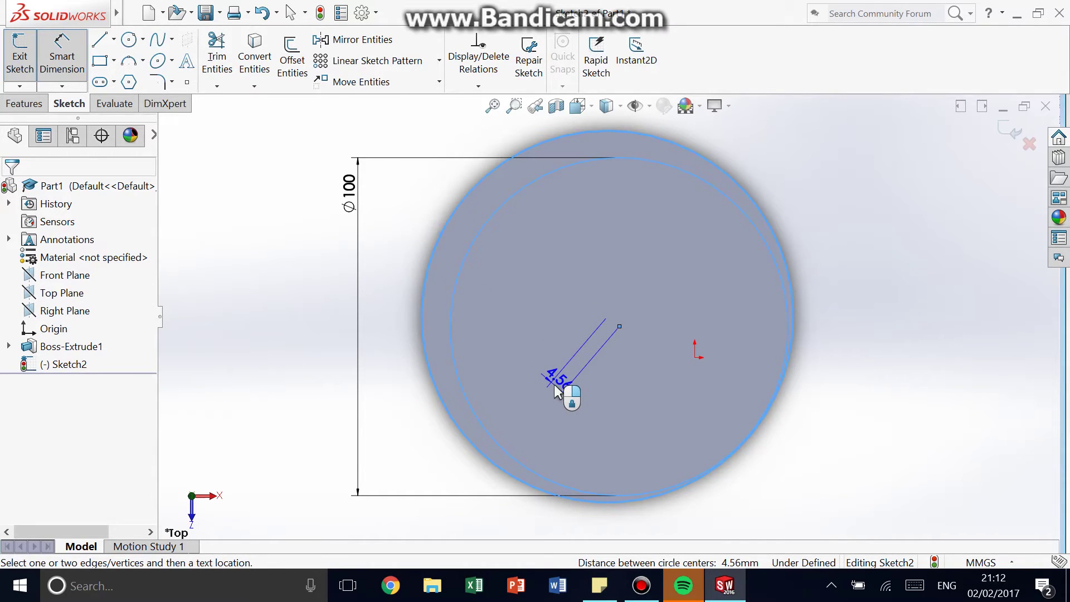
pyautogui.click(554, 384)
pyautogui.press('Return')
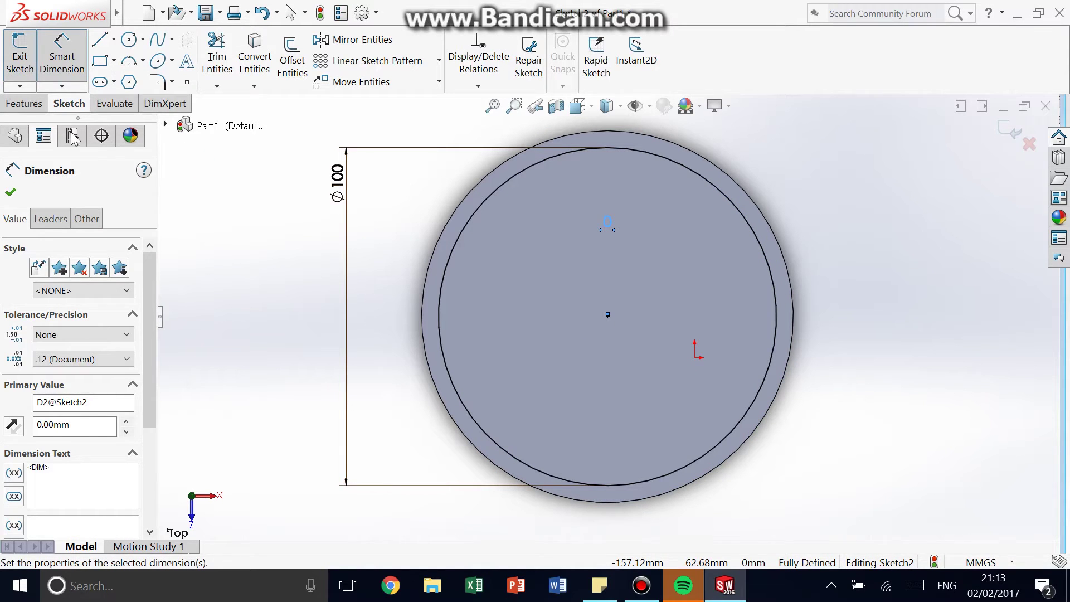
# Sketch a second circle of about 44.7 mm radius, concentric with the 100 mm circle
pyautogui.click(129, 39)
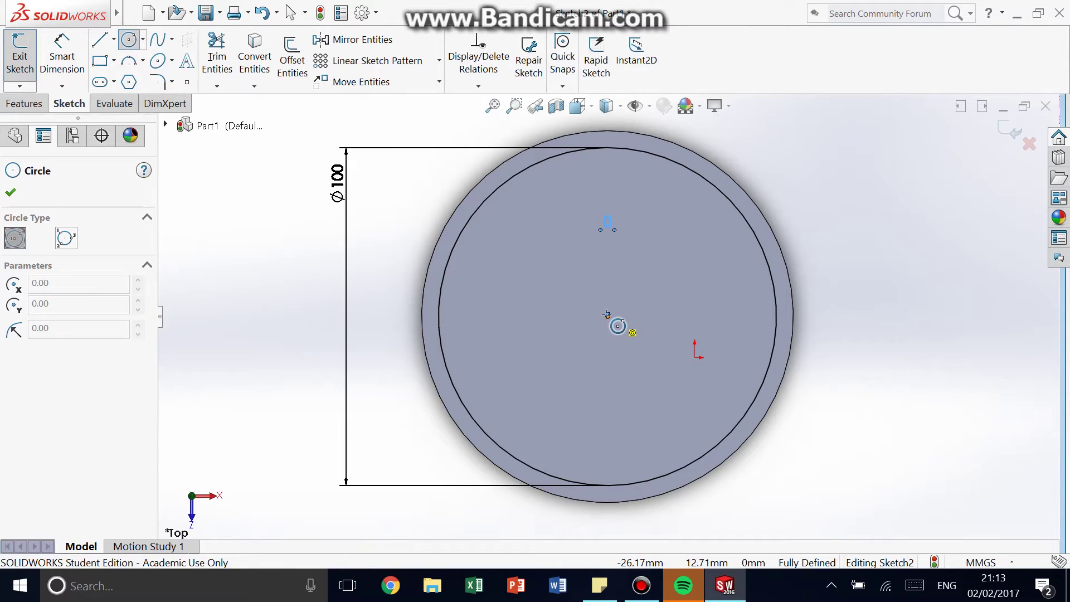
pyautogui.click(608, 316)
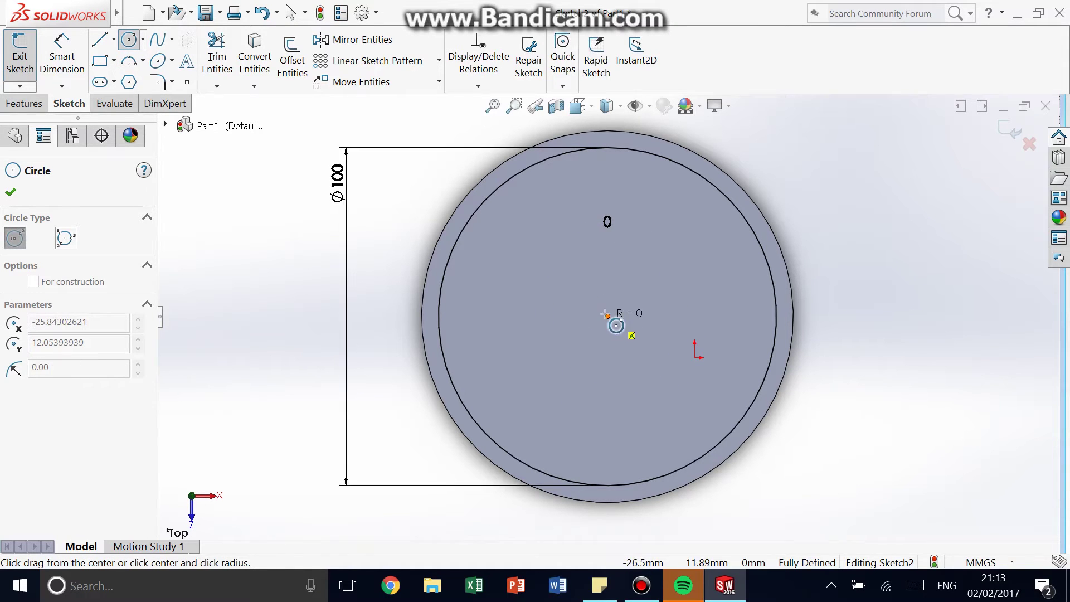
pyautogui.click(733, 231)
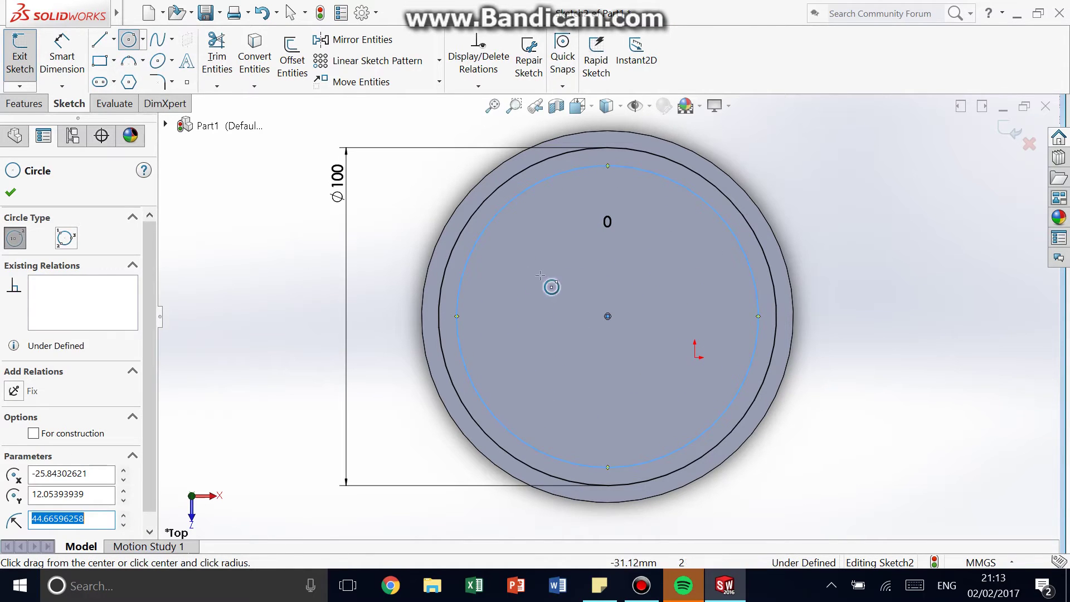
# Dimension the second concentric circle with a diameter of 99 mm
pyautogui.click(74, 62)
pyautogui.click(482, 235)
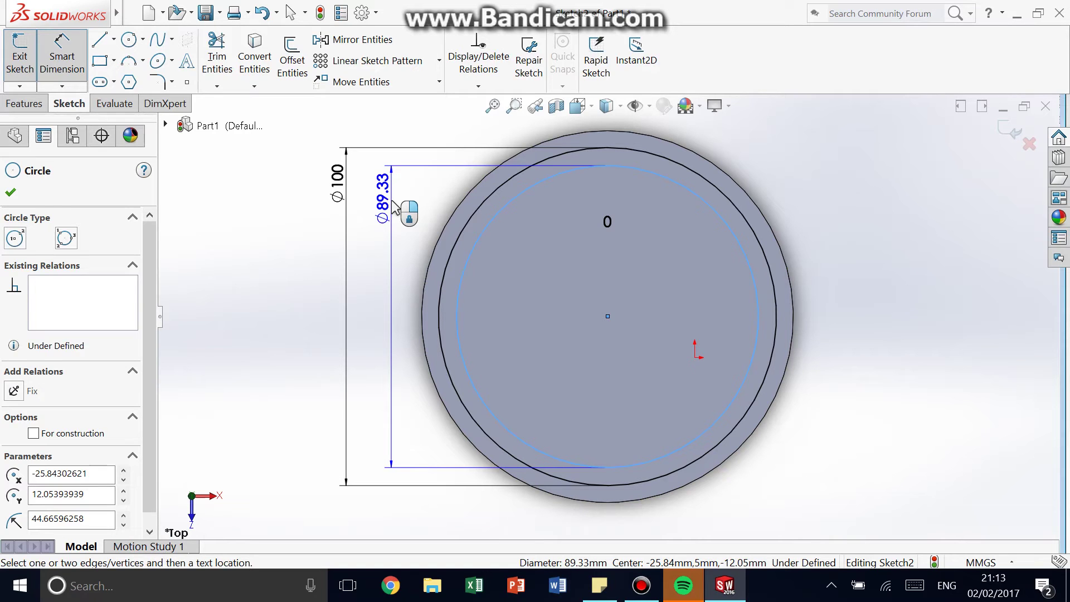
pyautogui.click(392, 207)
pyautogui.write('99')
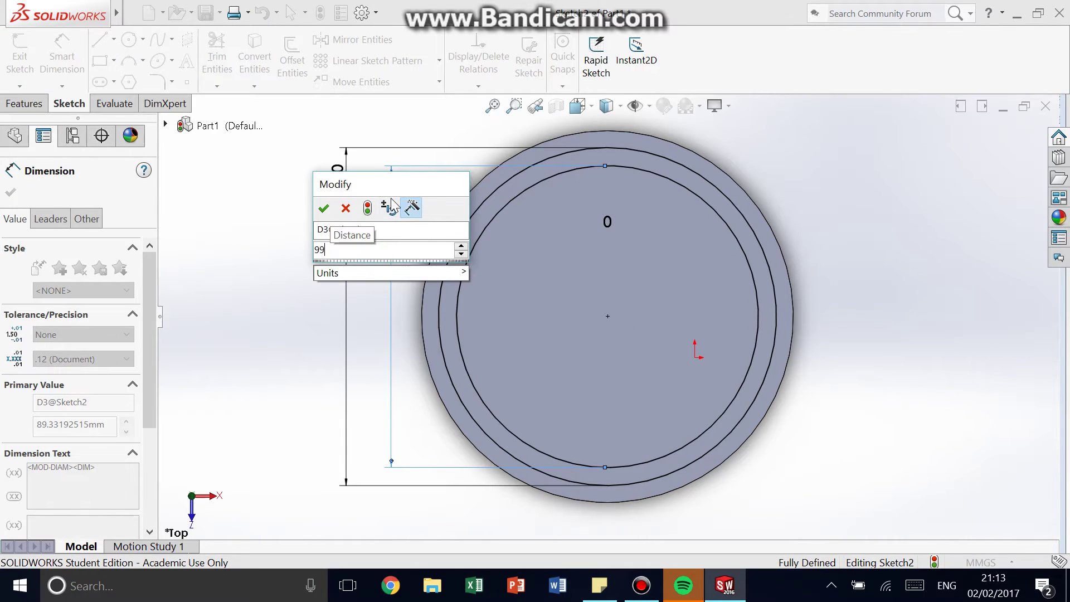
pyautogui.press('Return')
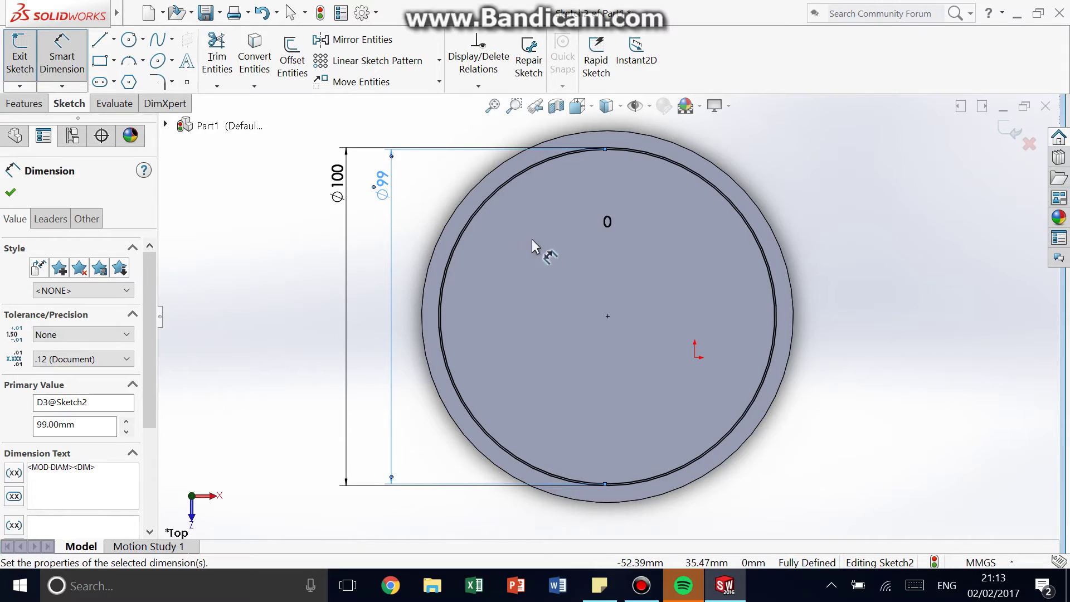
# Cut the thin ring between the 99 mm and 100 mm circles into the disc as a blind extruded cut 3 mm deep
pyautogui.scroll(-3, 493, 244)
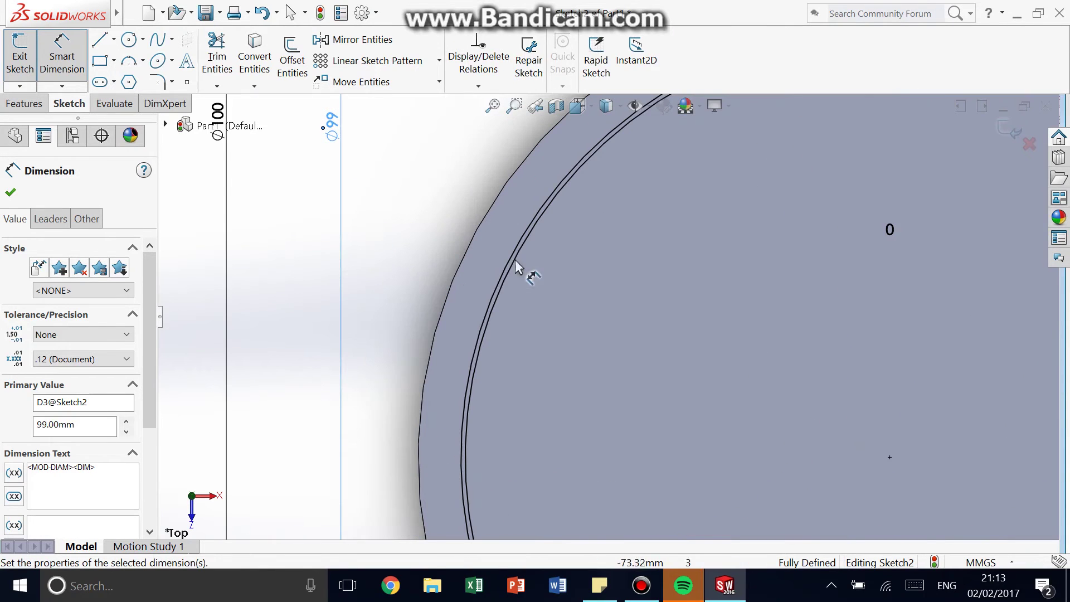
pyautogui.click(22, 103)
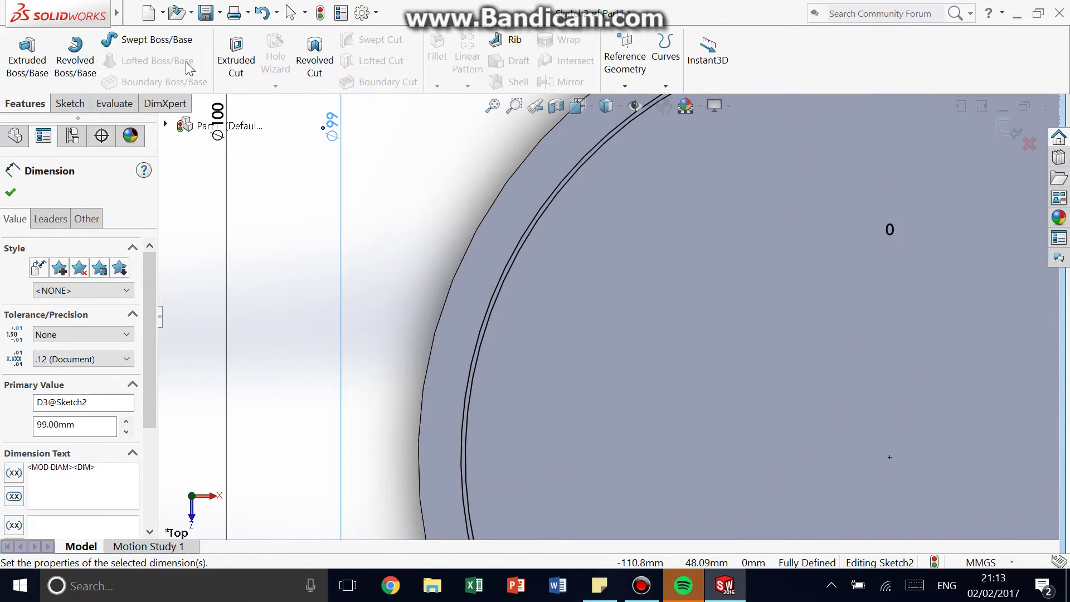
pyautogui.click(246, 63)
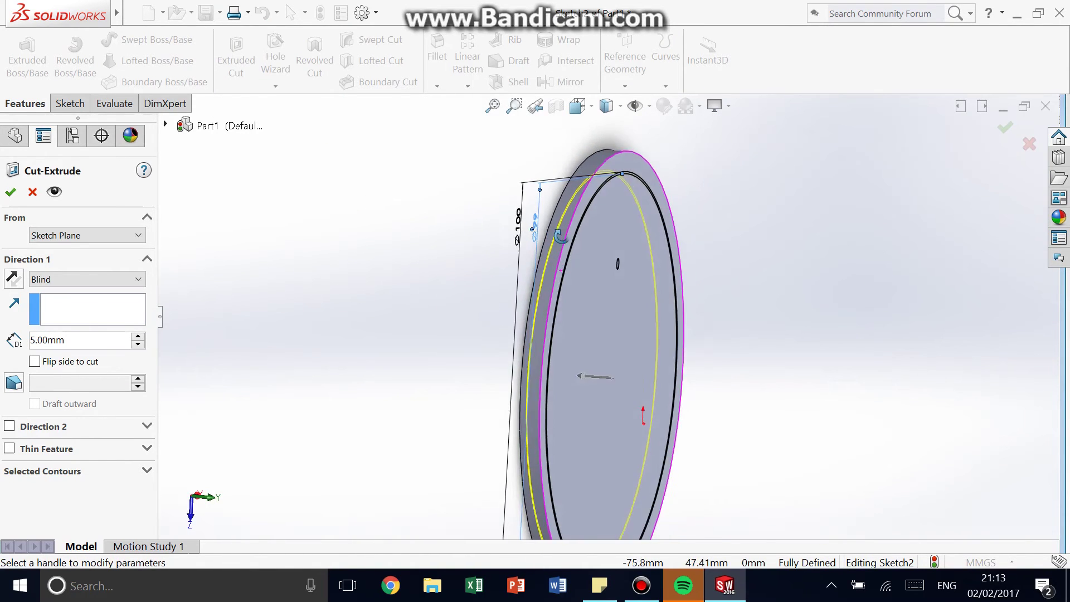
pyautogui.scroll(-5, 540, 283)
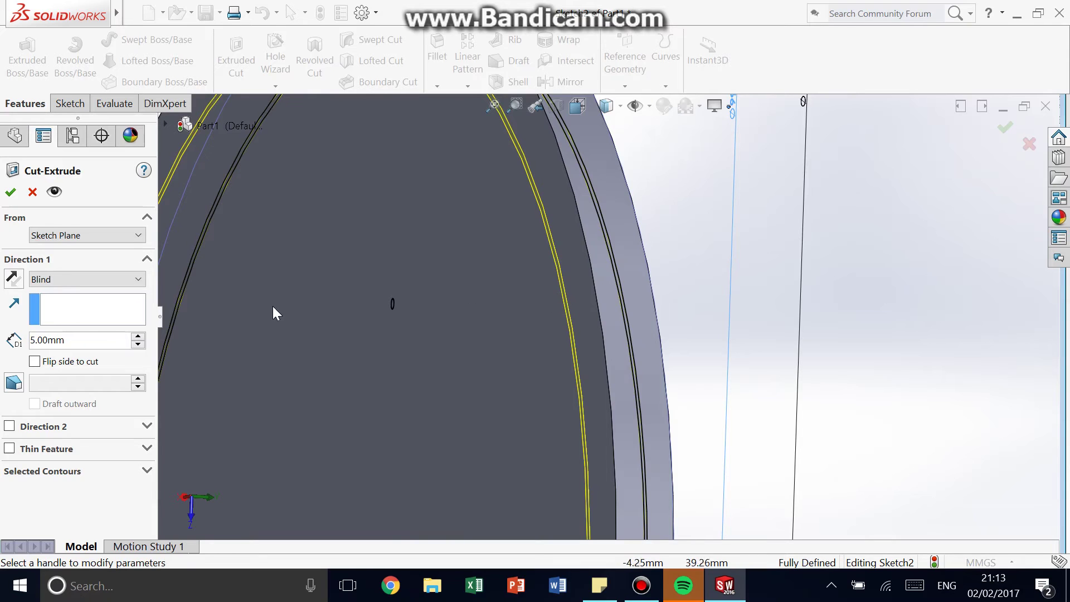
pyautogui.click(39, 340)
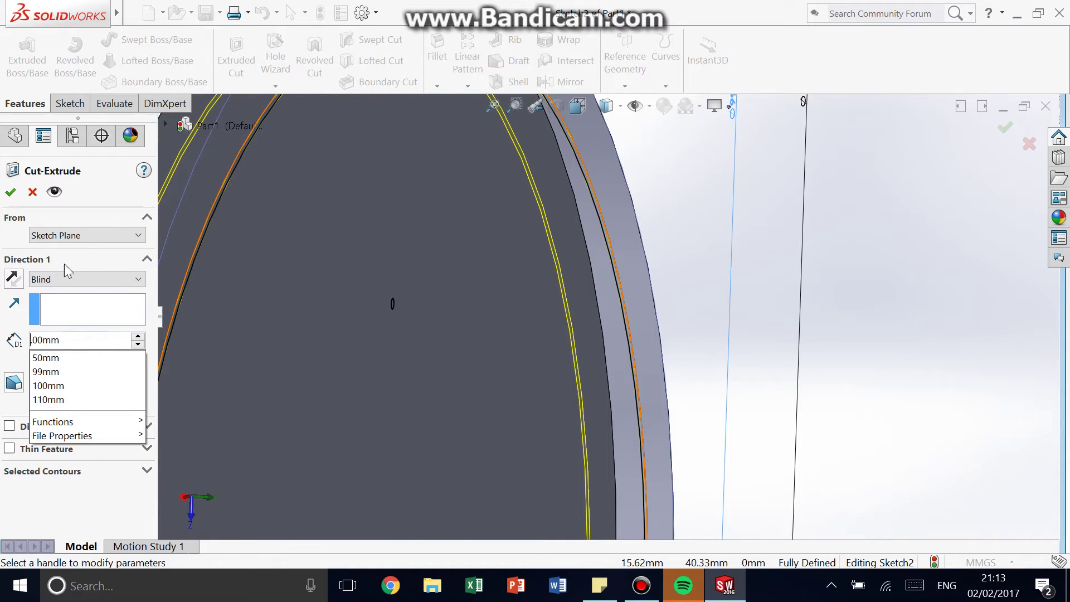
pyautogui.write('3')
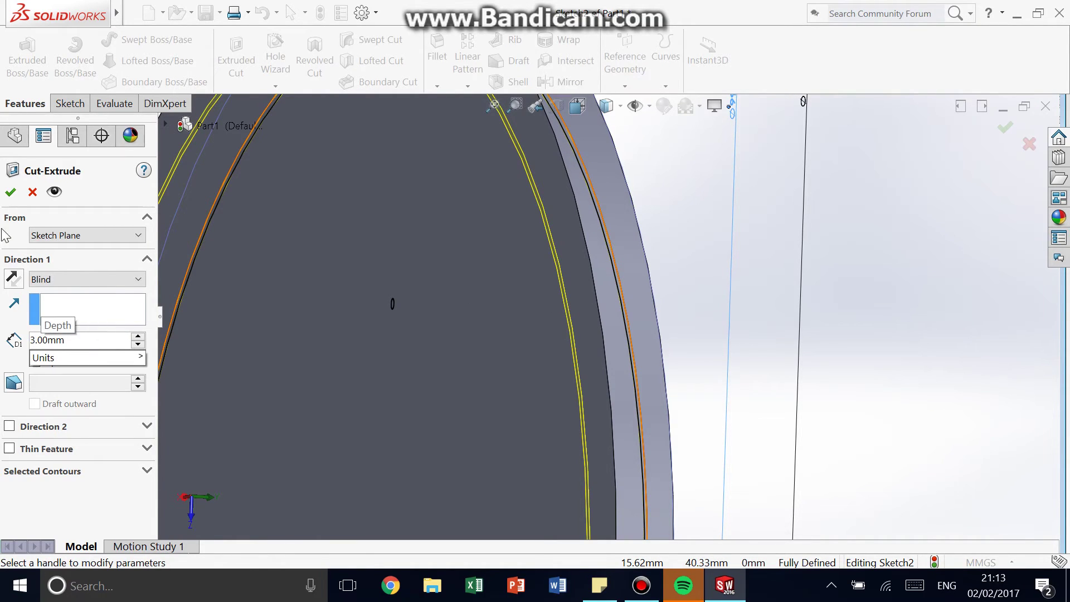
pyautogui.scroll(3, 708, 264)
pyautogui.moveTo(708, 264); pyautogui.dragTo(390, 263, button='middle')
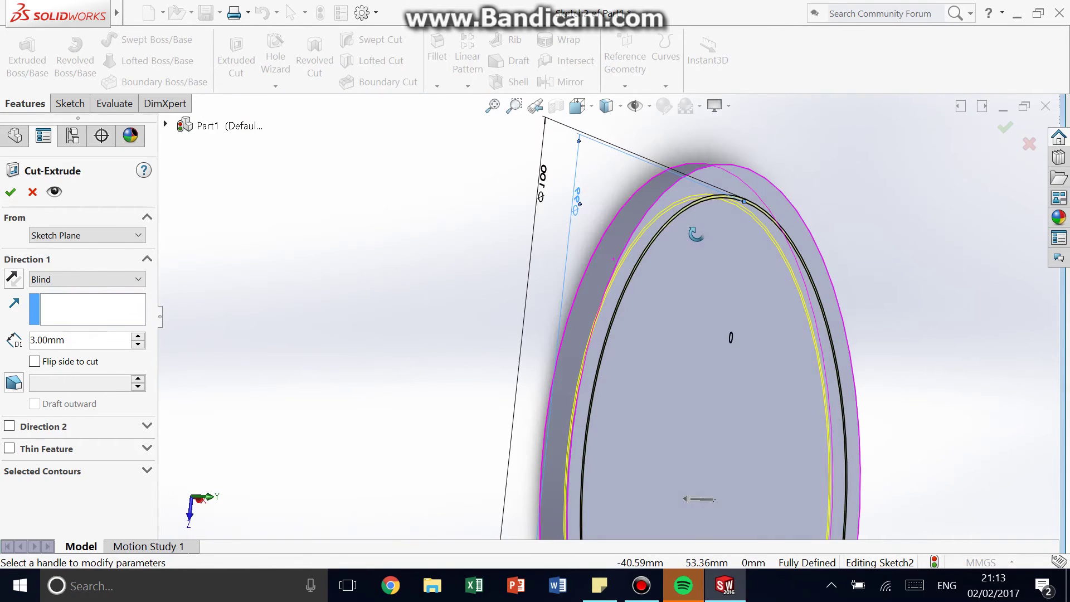
pyautogui.click(13, 192)
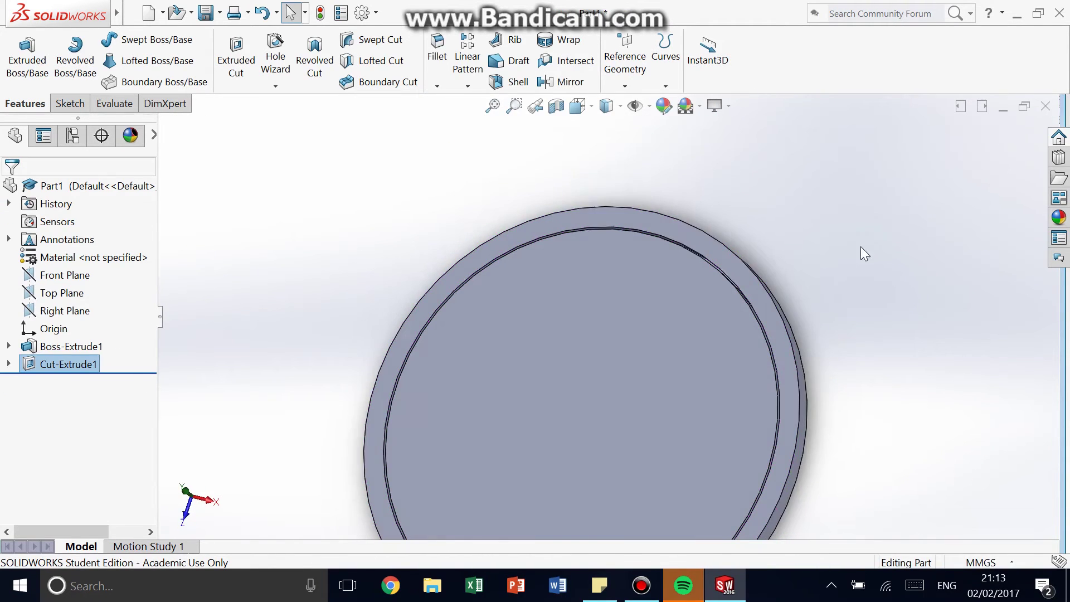
pyautogui.scroll(3, 855, 372)
pyautogui.moveTo(854, 372); pyautogui.dragTo(867, 346, button='middle')
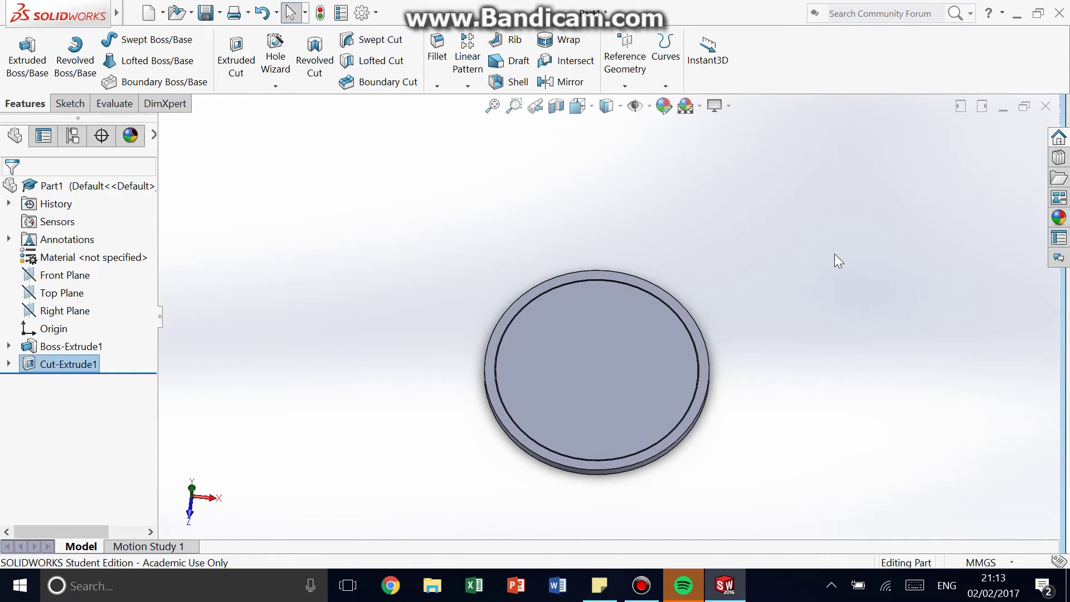
# Close the grooved disc part without saving its changes
pyautogui.click(1003, 107)
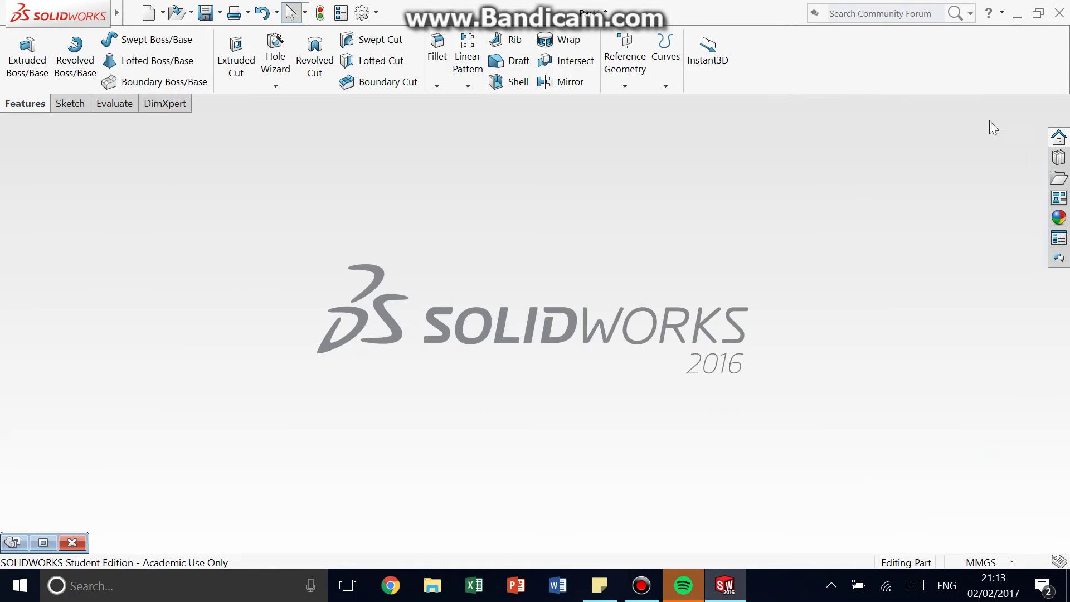
pyautogui.click(81, 545)
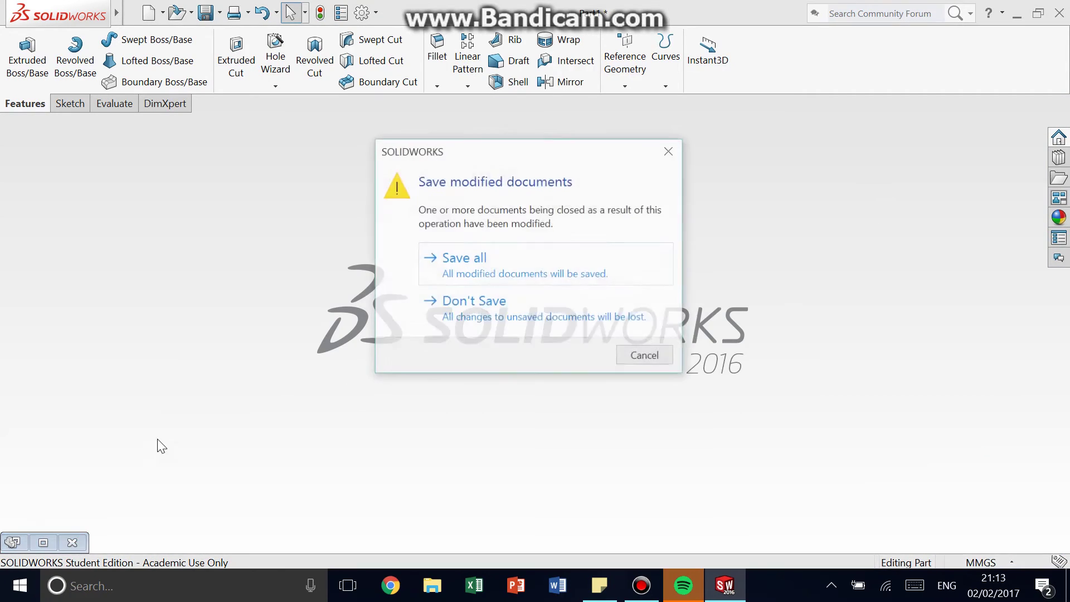
pyautogui.click(558, 317)
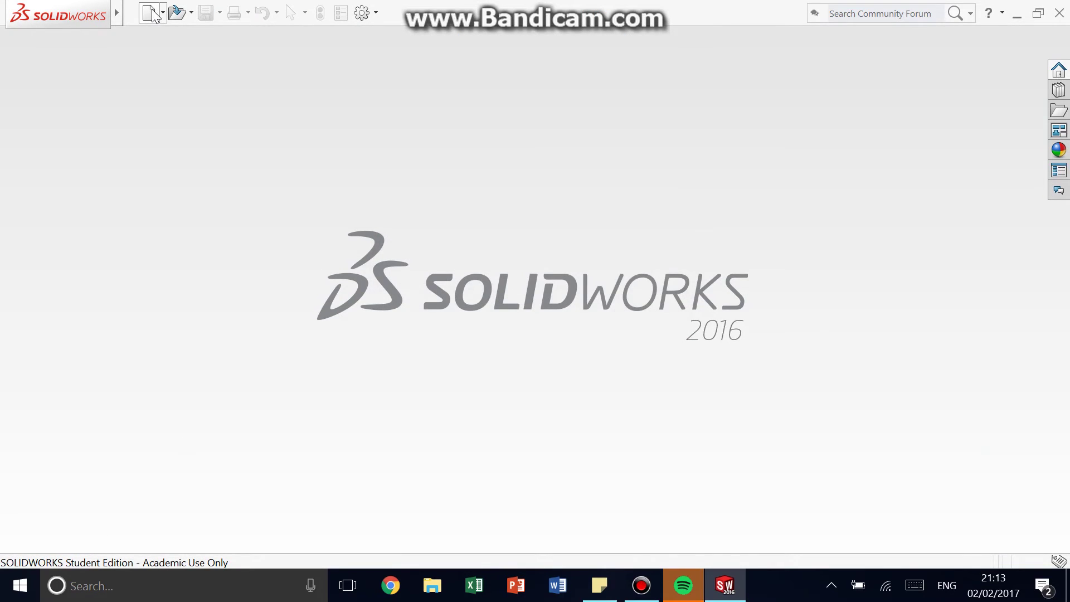
# Create a new assembly document
pyautogui.click(152, 12)
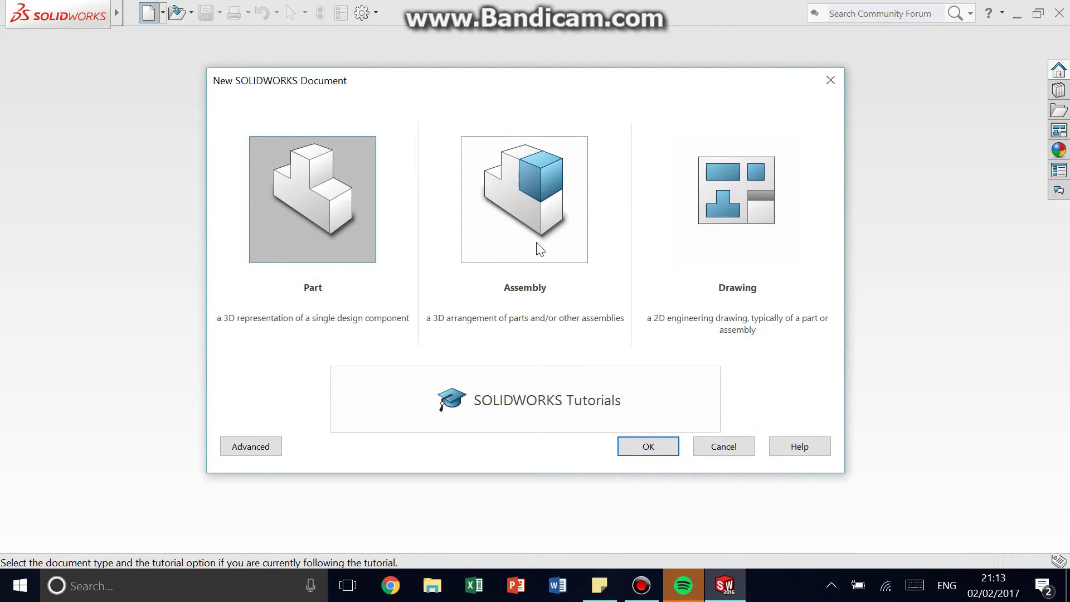
pyautogui.click(553, 204)
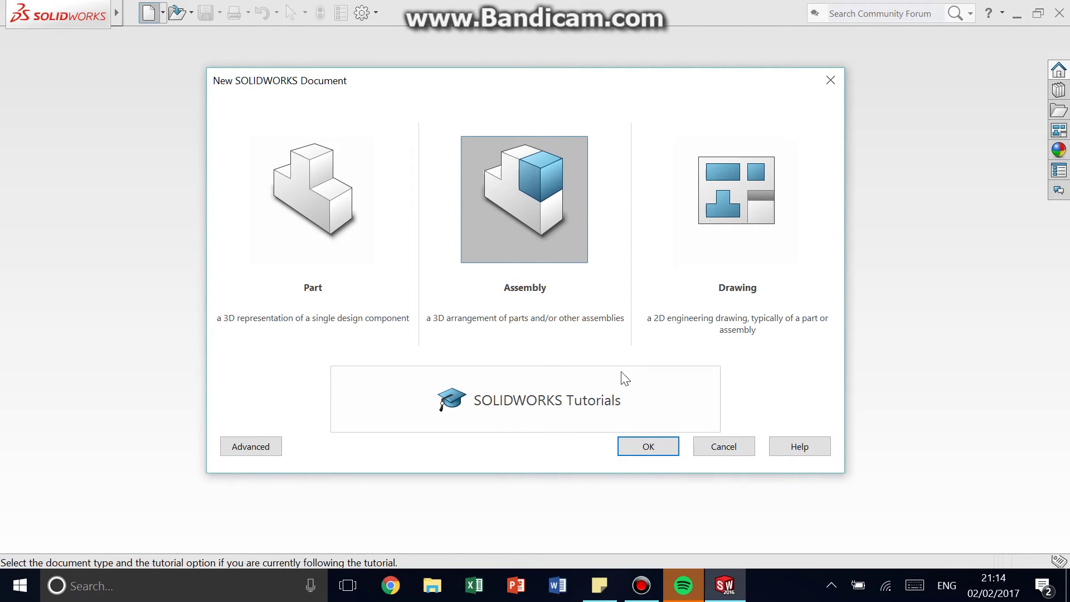
pyautogui.click(649, 449)
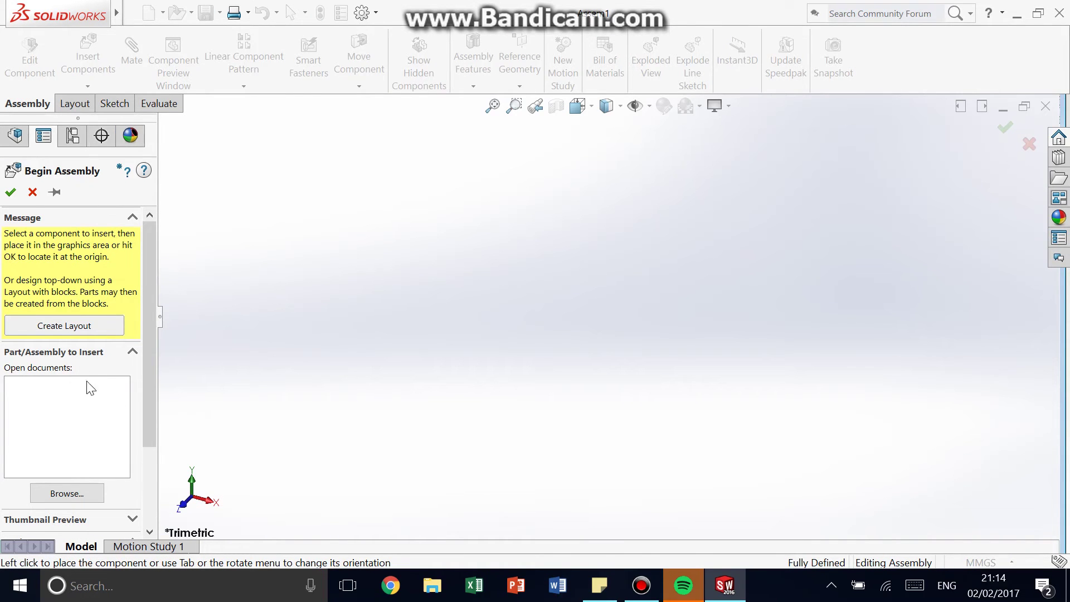
# Insert the Tin can part into the assembly as its first component
pyautogui.click(79, 491)
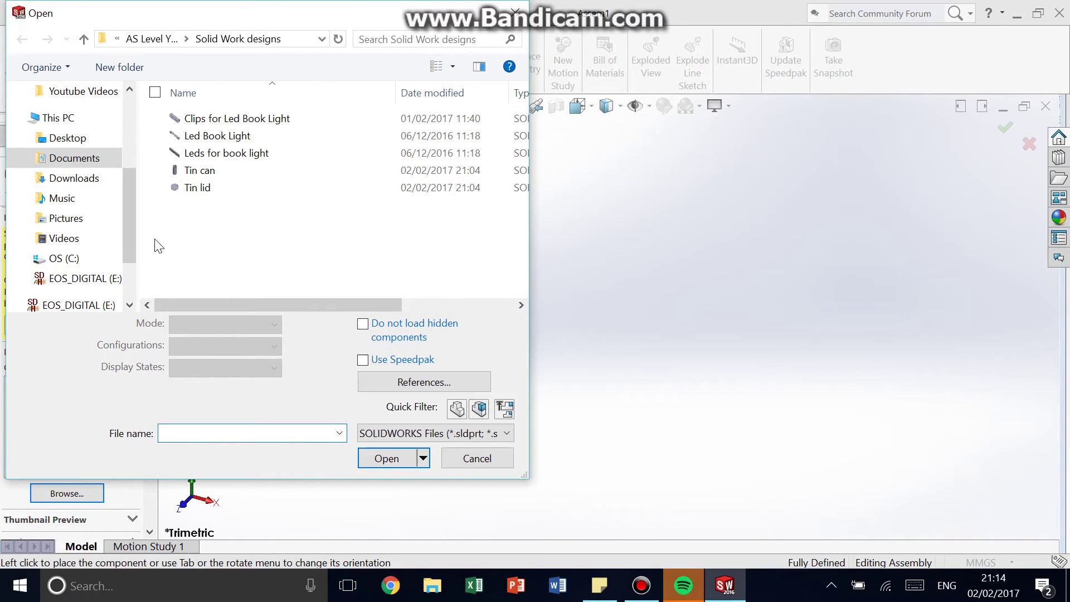
pyautogui.click(221, 177)
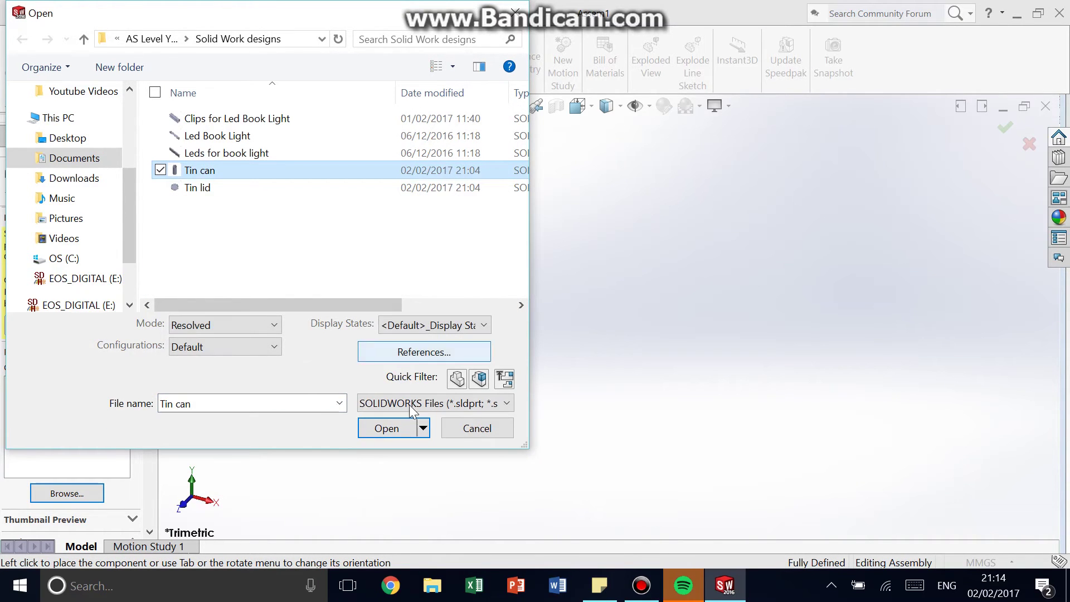
pyautogui.click(390, 428)
pyautogui.press('Return')
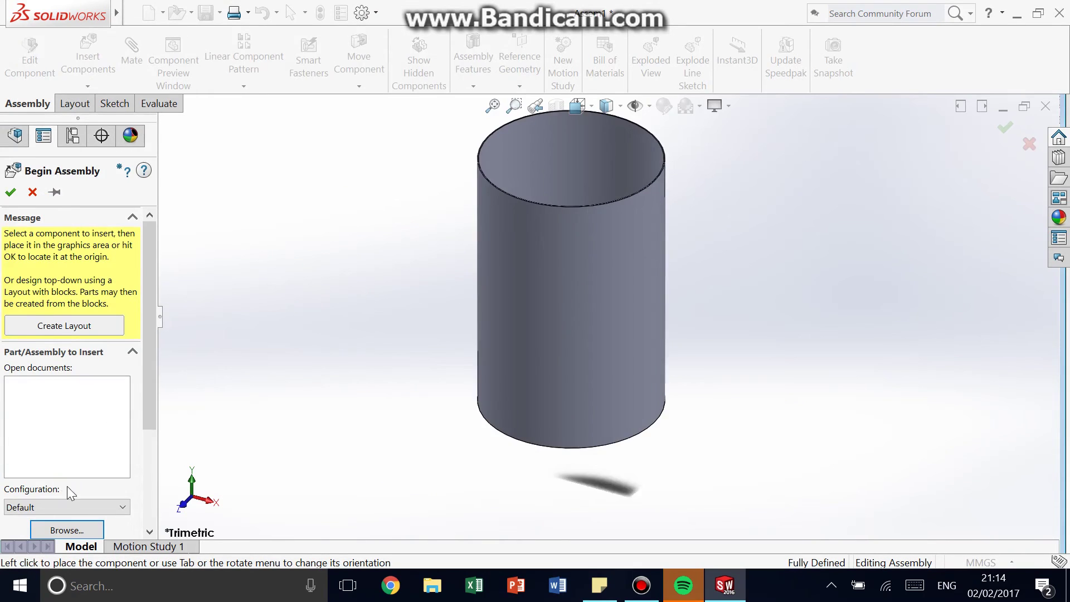
# Insert the Tin lid part and place it beside the can
pyautogui.click(95, 81)
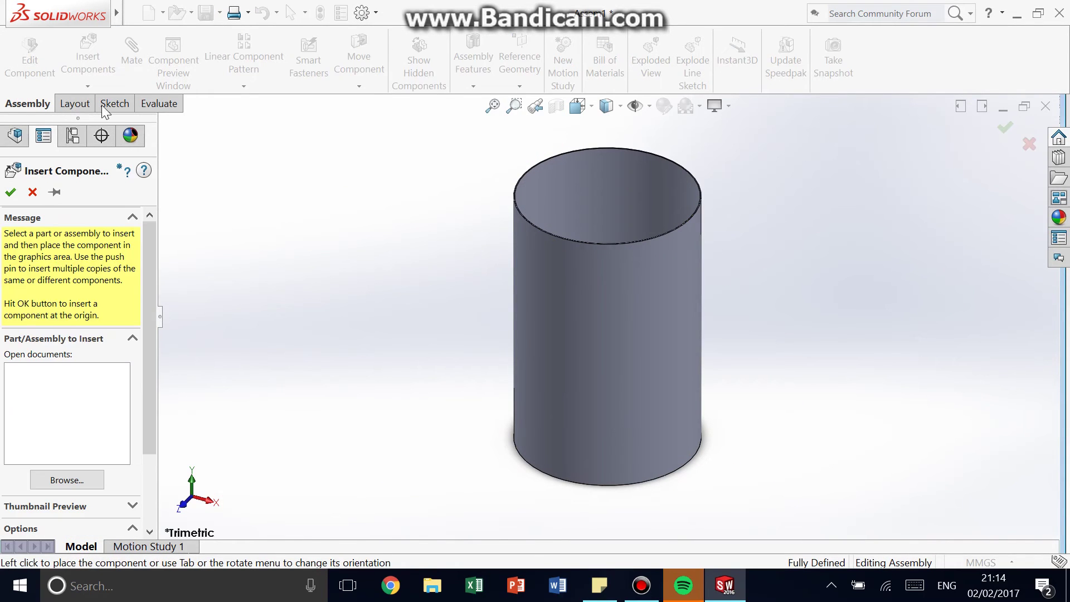
pyautogui.click(77, 487)
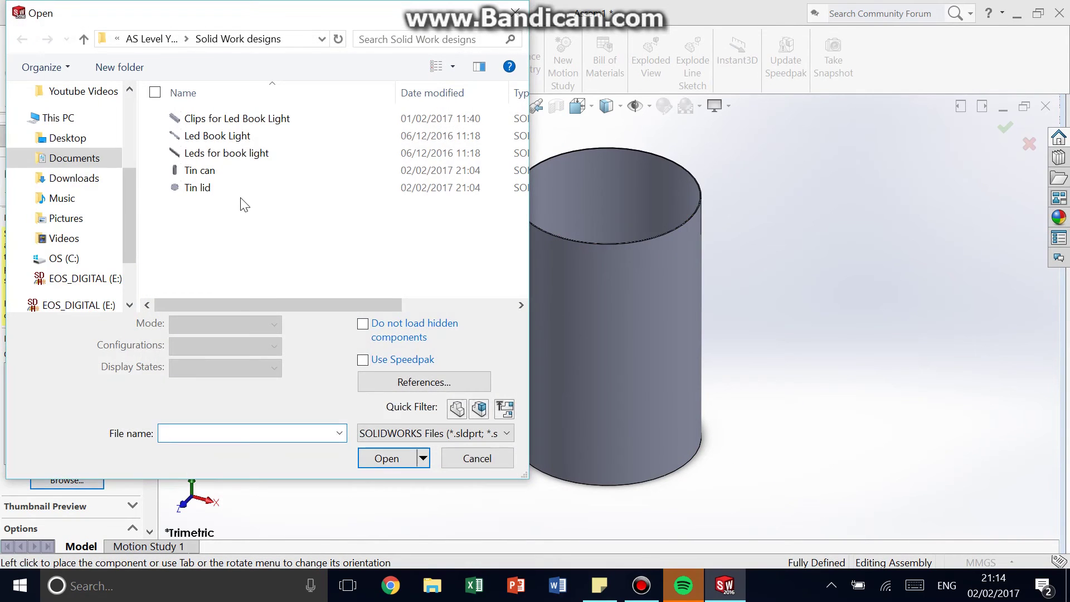
pyautogui.click(223, 187)
pyautogui.click(390, 428)
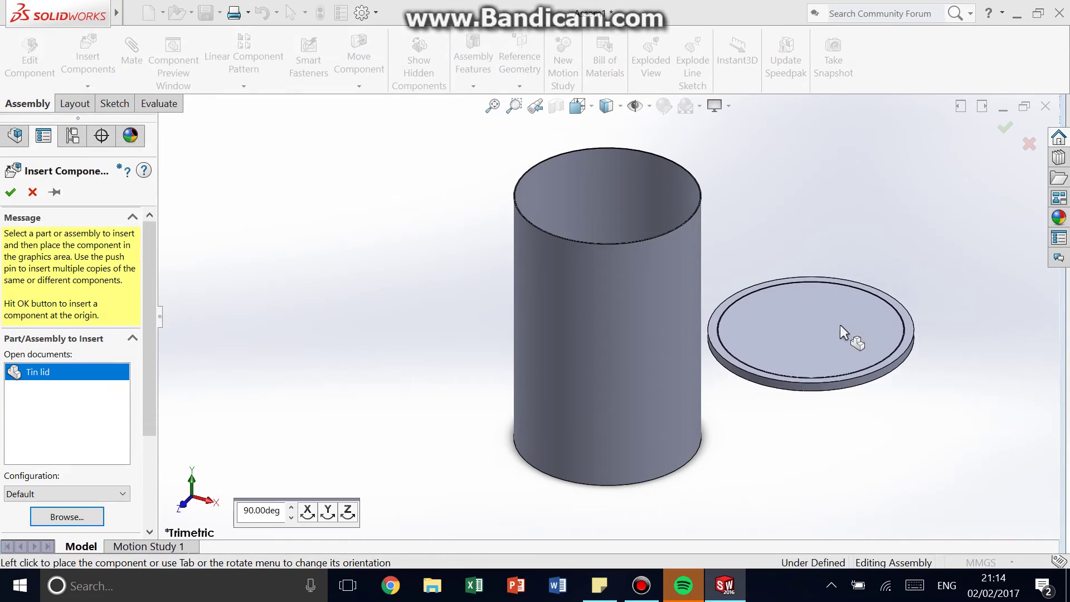
pyautogui.click(876, 393)
# Rotate the lid by Delta XYZ with 180° about X so its groove faces the other way
pyautogui.scroll(-3, 861, 411)
pyautogui.moveTo(903, 334); pyautogui.dragTo(751, 363, button='middle')
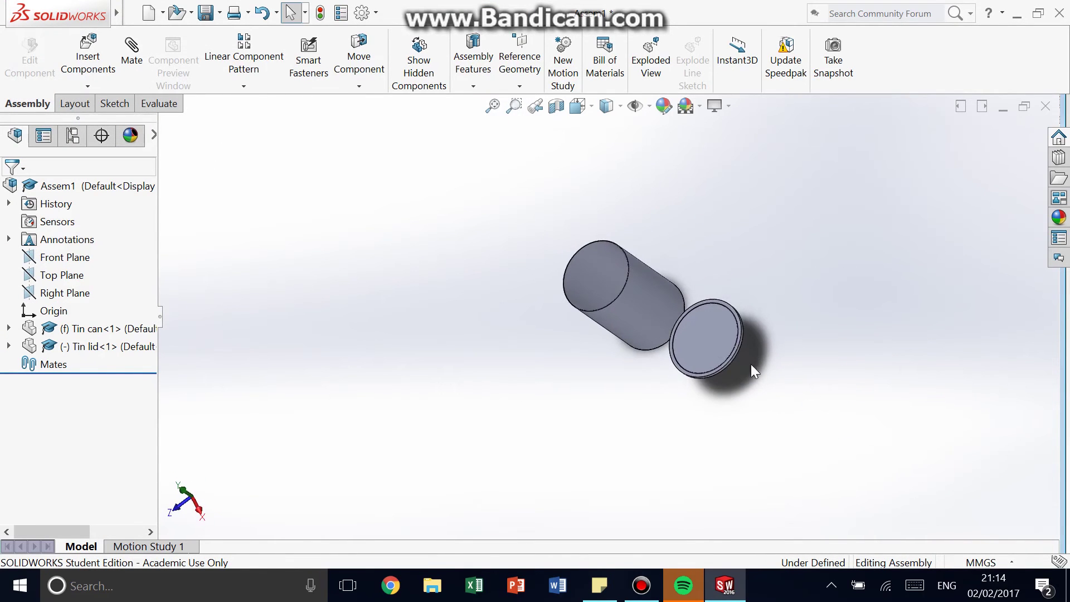
pyautogui.click(708, 335)
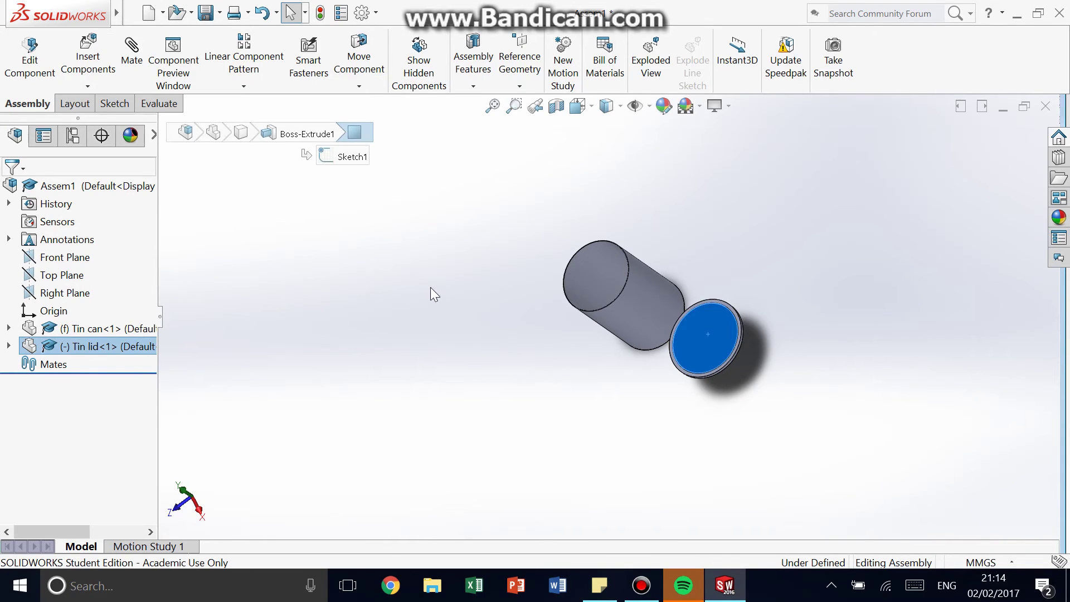
pyautogui.click(351, 86)
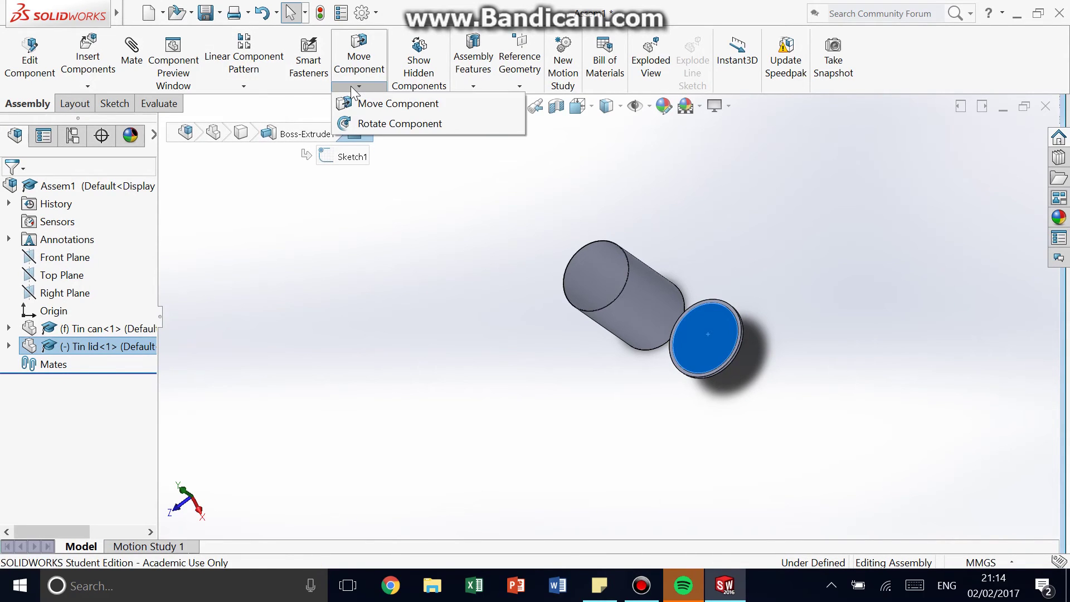
pyautogui.click(371, 124)
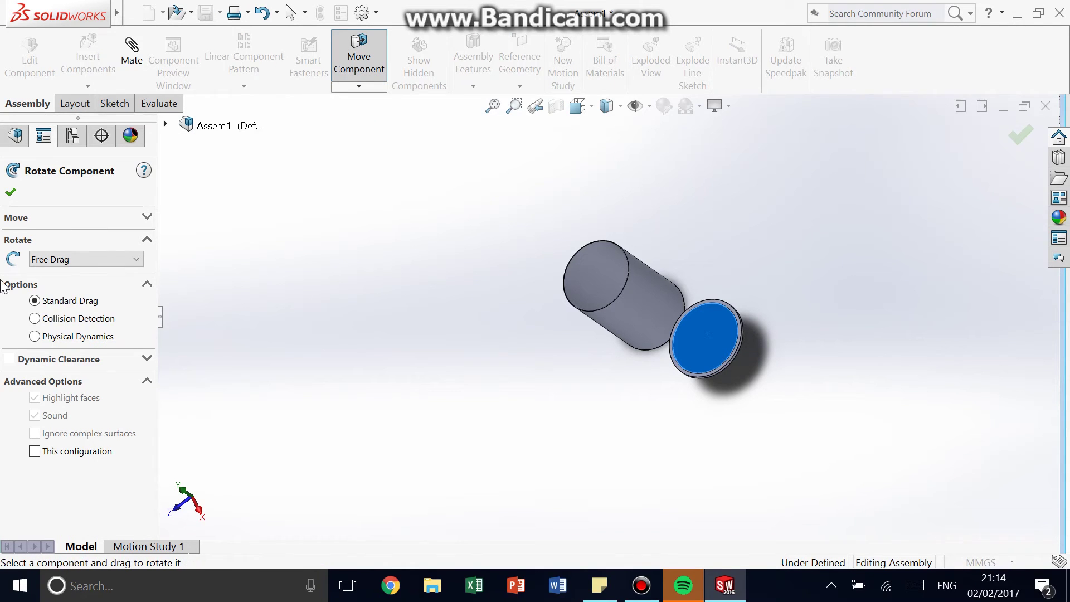
pyautogui.click(72, 259)
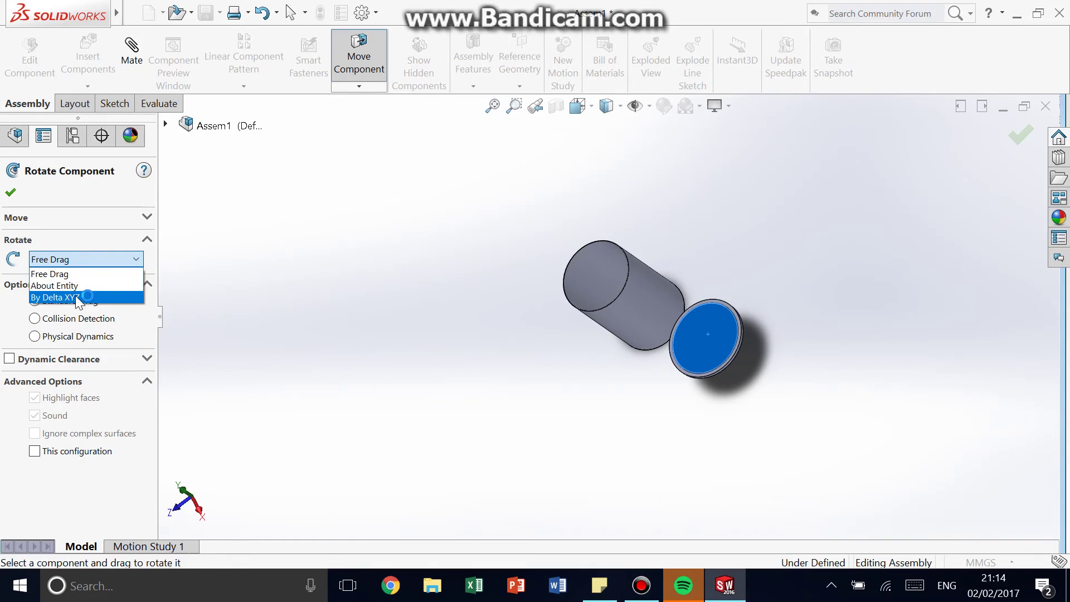
pyautogui.click(73, 297)
pyautogui.click(72, 284)
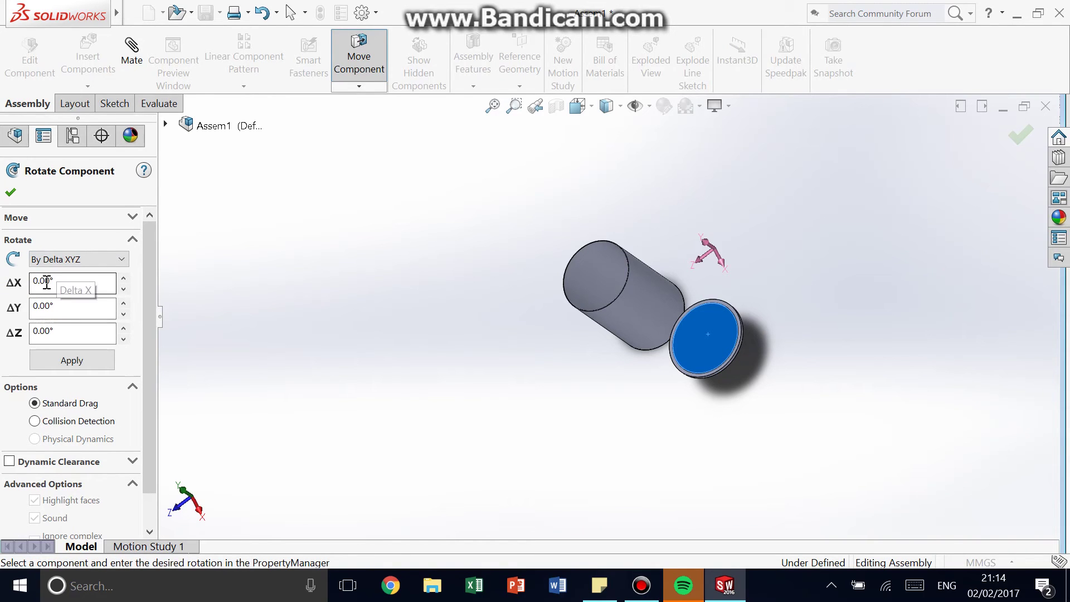
pyautogui.write('18')
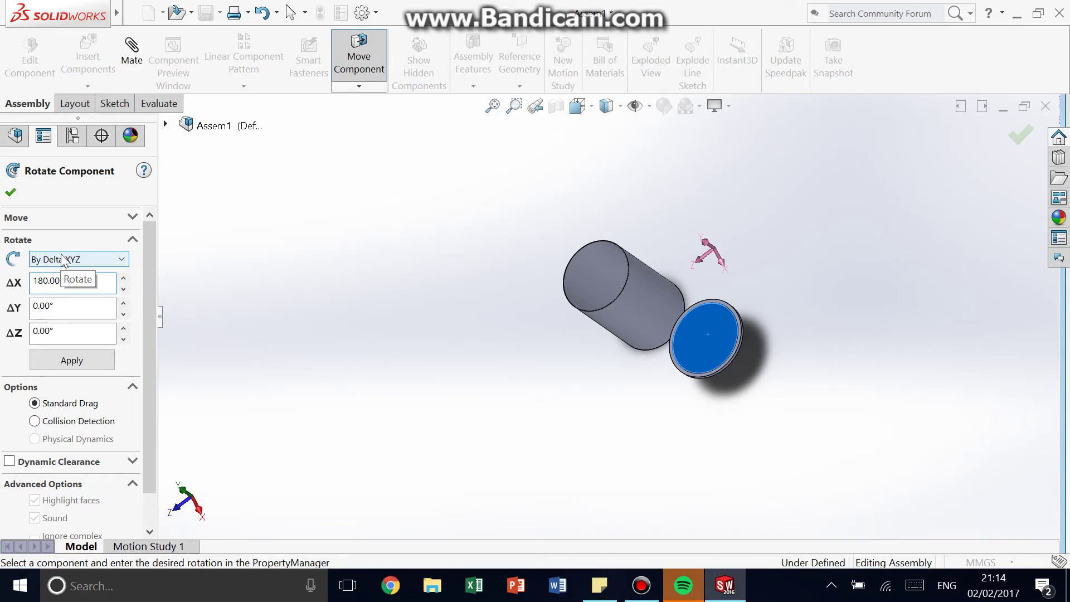
pyautogui.click(71, 360)
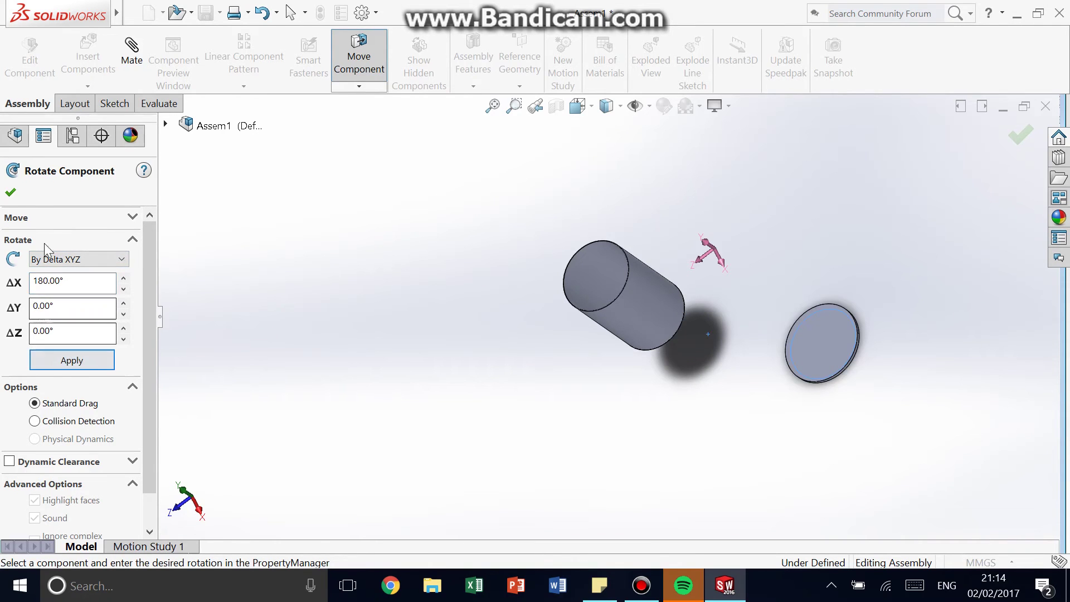
pyautogui.click(11, 193)
# Add a coincident mate between the floor face of the lid's groove and the thin rim face of the can
pyautogui.moveTo(715, 293); pyautogui.dragTo(871, 312, button='middle')
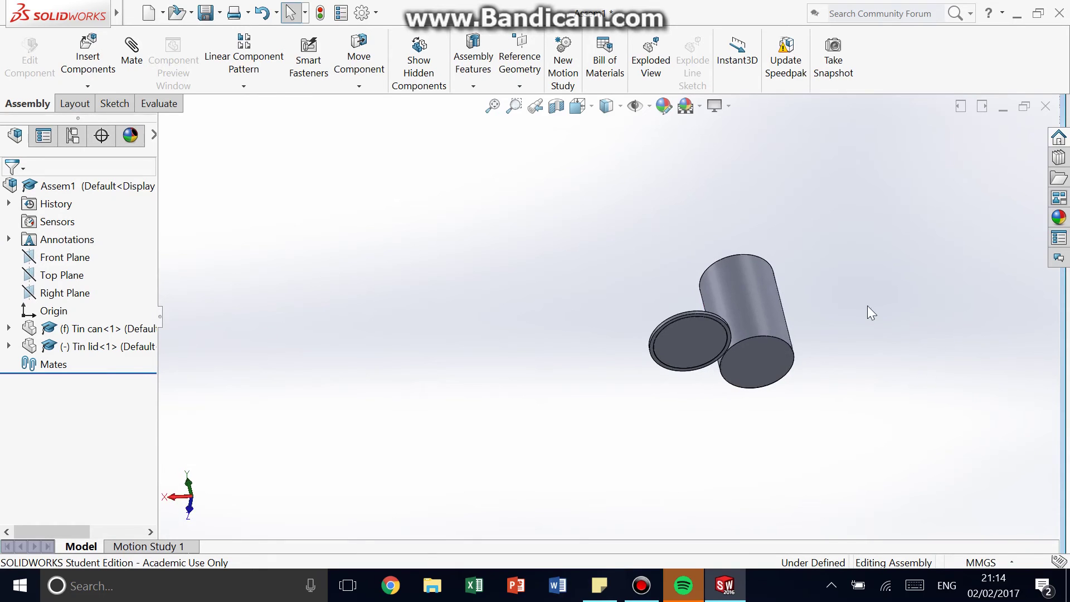
pyautogui.click(132, 58)
pyautogui.scroll(-2, 705, 370)
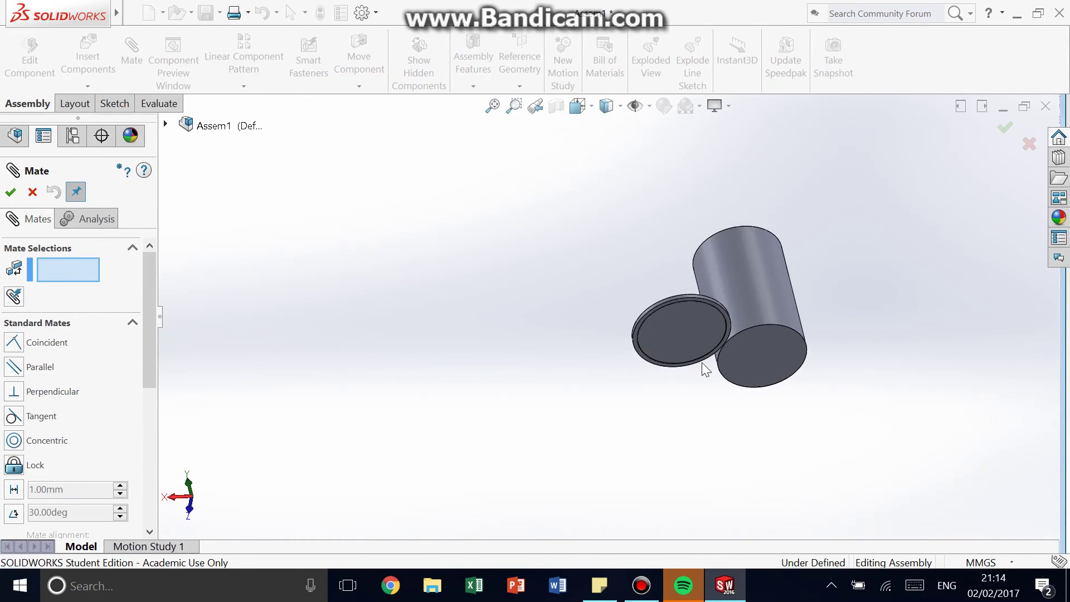
pyautogui.scroll(-1, 705, 369)
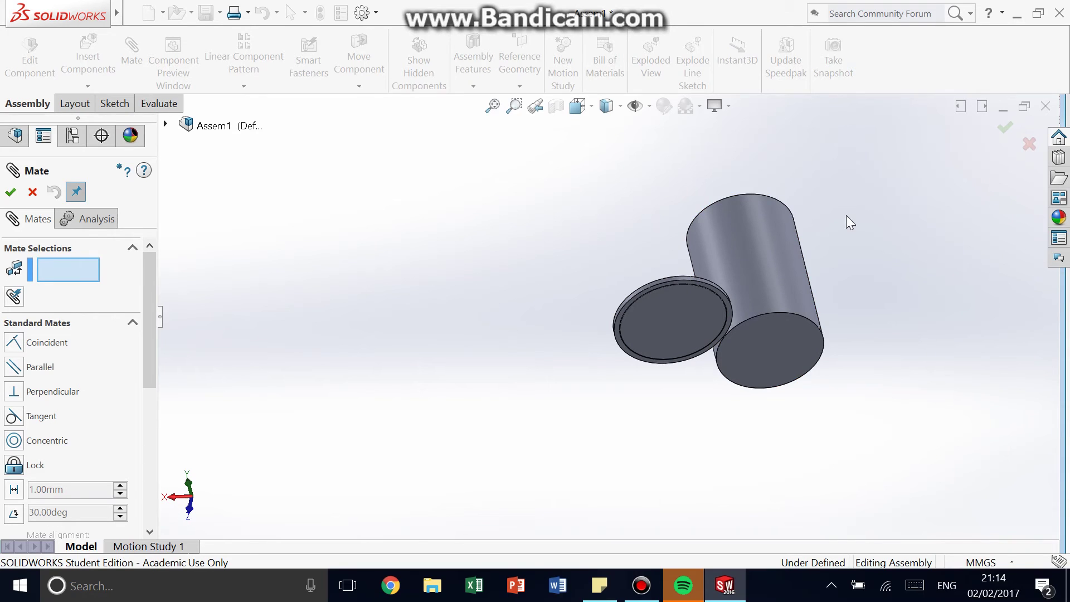
pyautogui.scroll(2, 878, 232)
pyautogui.scroll(-2, 620, 326)
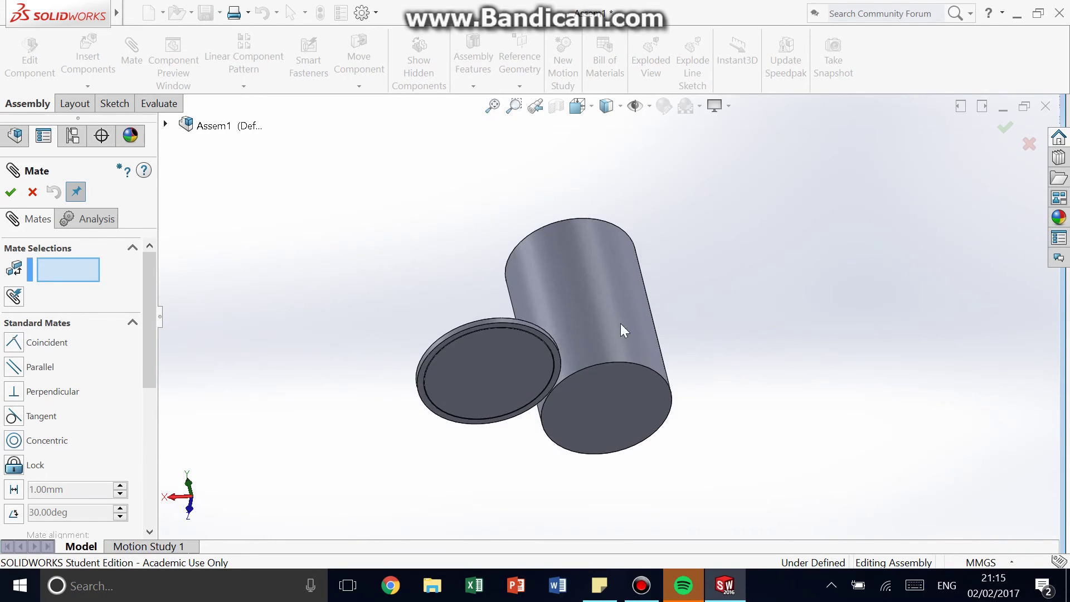
pyautogui.scroll(-3, 507, 348)
pyautogui.scroll(-3, 509, 351)
pyautogui.scroll(-3, 561, 284)
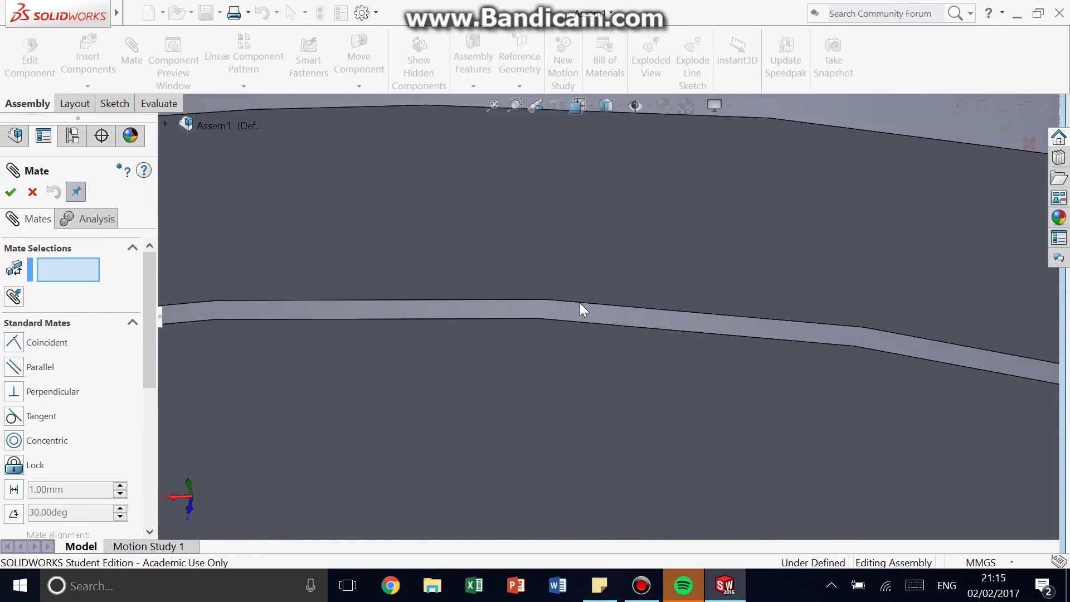
pyautogui.moveTo(582, 307); pyautogui.dragTo(571, 184, button='middle')
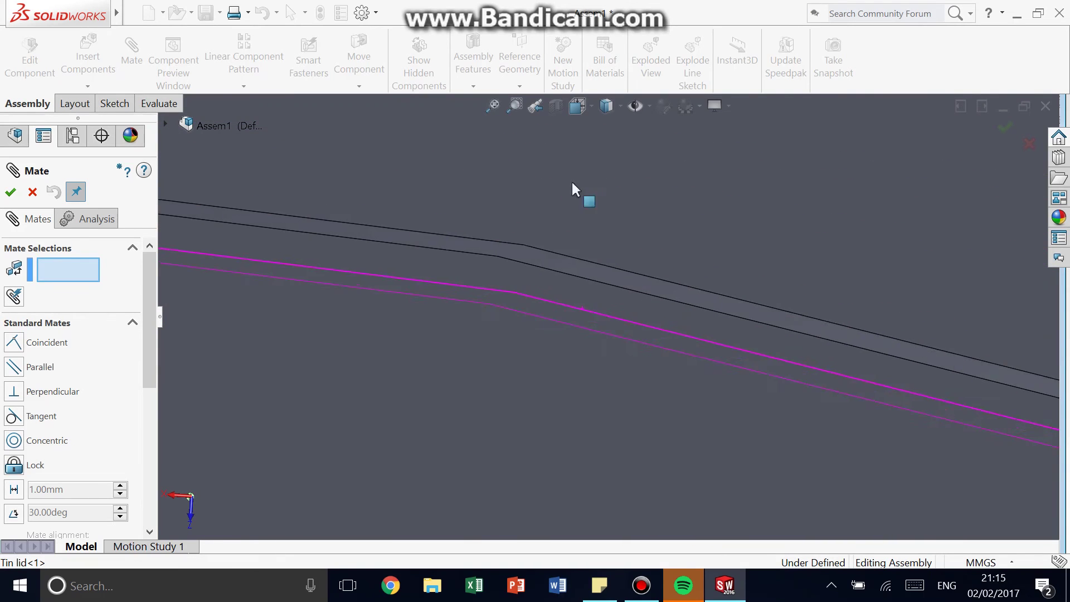
pyautogui.click(527, 282)
pyautogui.scroll(10, 557, 301)
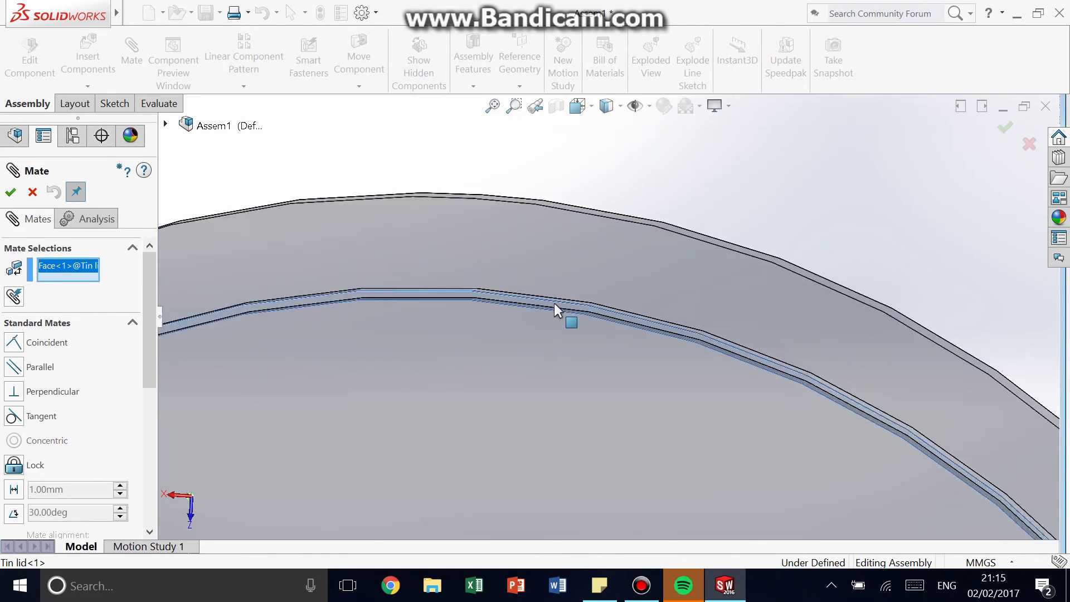
pyautogui.moveTo(640, 241); pyautogui.dragTo(755, 310, button='middle')
pyautogui.scroll(8, 722, 318)
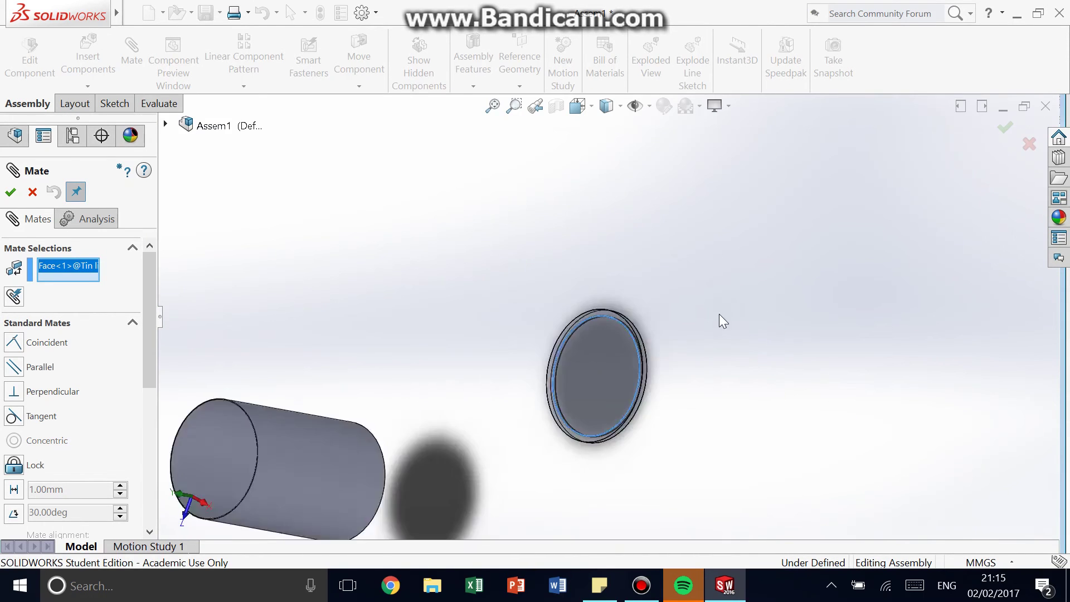
pyautogui.scroll(-3, 494, 362)
pyautogui.scroll(-10, 494, 363)
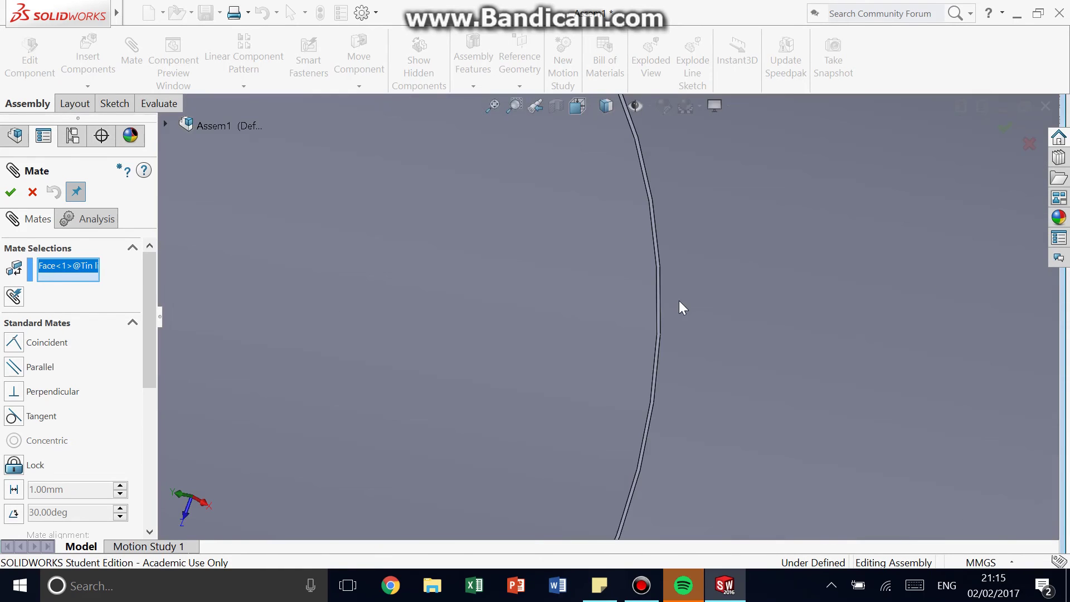
pyautogui.click(551, 326)
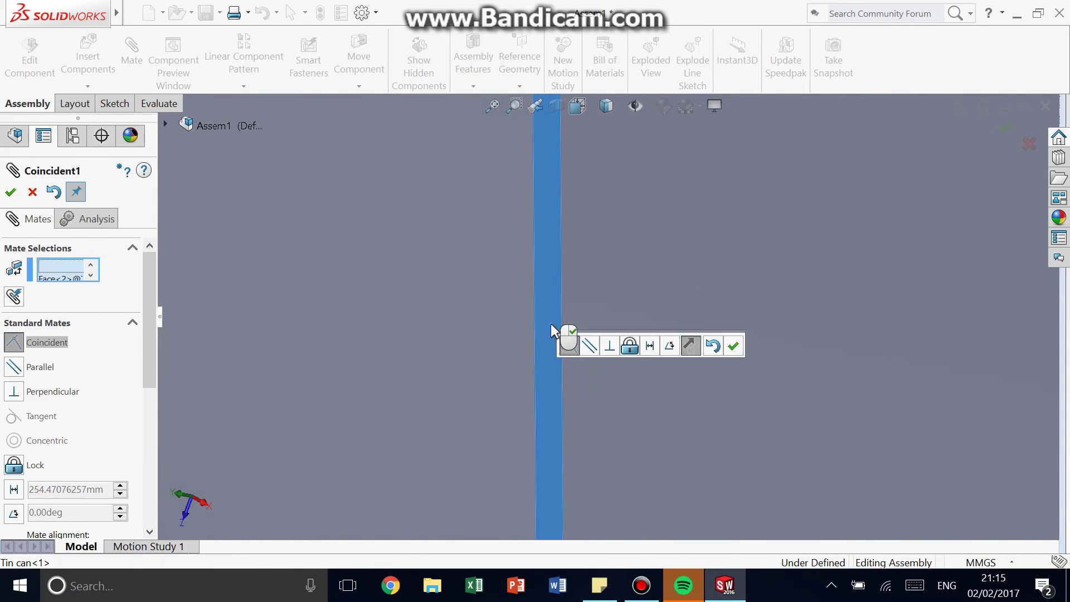
pyautogui.click(735, 346)
# Add a concentric mate between the cylindrical wall of the lid's groove and the can's outer cylindrical face
pyautogui.scroll(10, 758, 306)
pyautogui.scroll(3, 775, 290)
pyautogui.moveTo(795, 275); pyautogui.dragTo(581, 200, button='middle')
pyautogui.scroll(-3, 583, 205)
pyautogui.scroll(3, 676, 340)
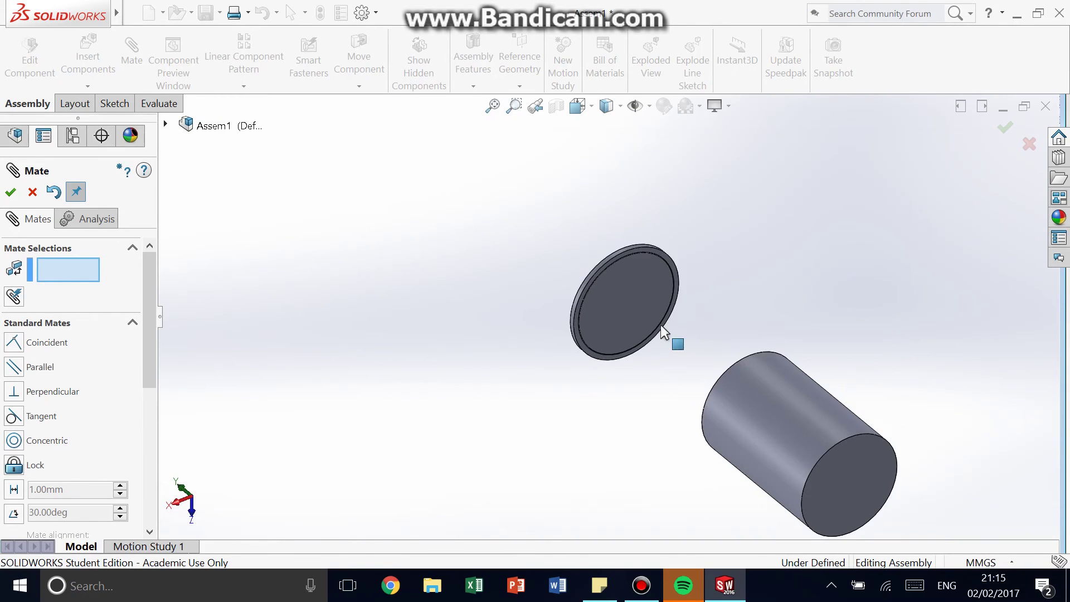
pyautogui.moveTo(676, 340); pyautogui.dragTo(819, 126, button='middle')
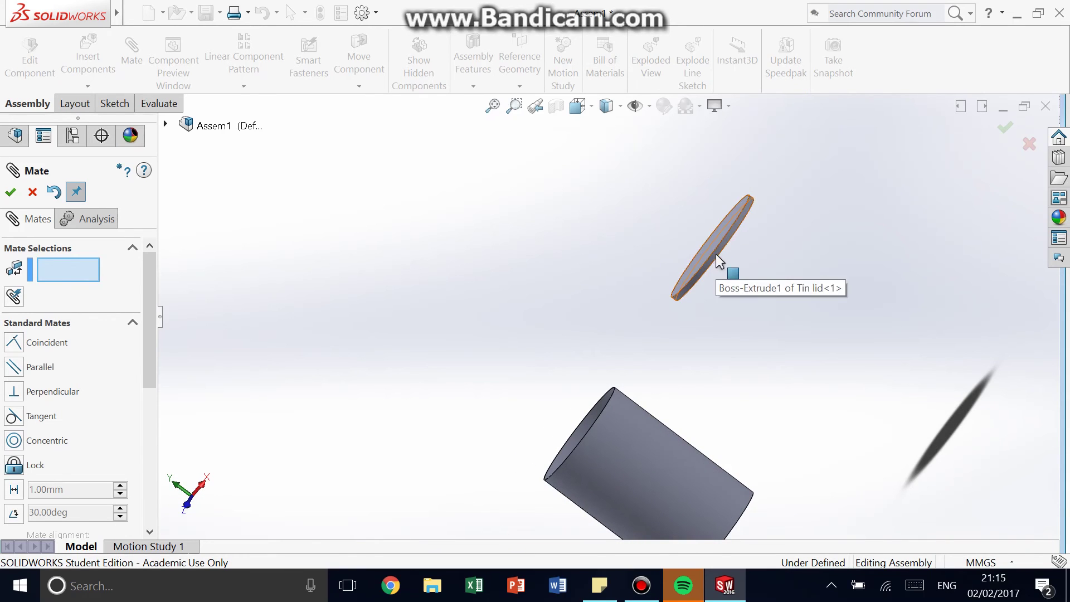
pyautogui.moveTo(610, 392); pyautogui.dragTo(289, 260, button='middle')
pyautogui.scroll(-10, 748, 238)
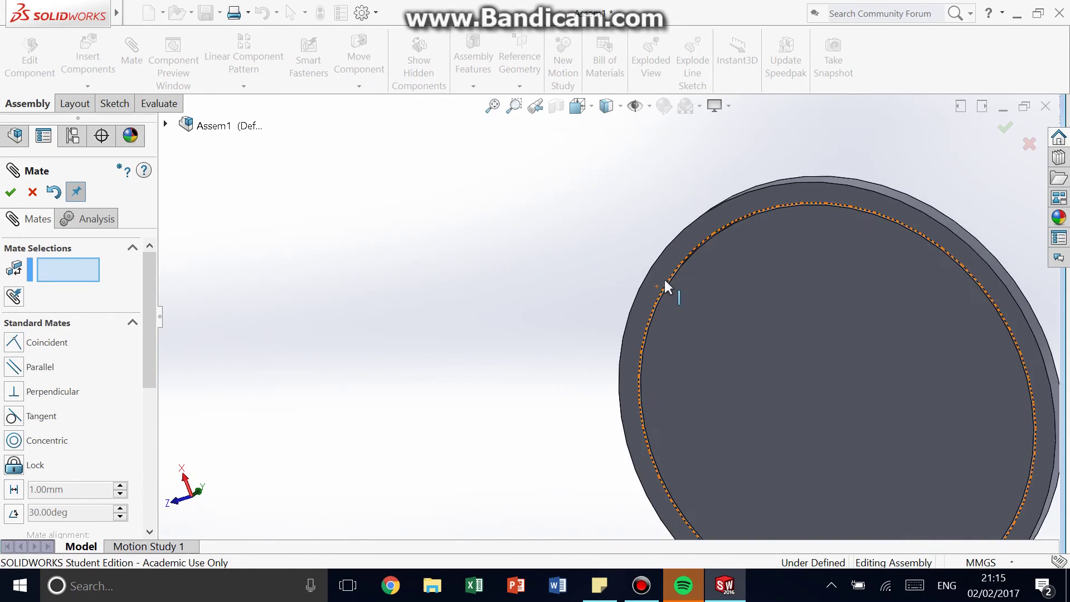
pyautogui.scroll(-3, 613, 294)
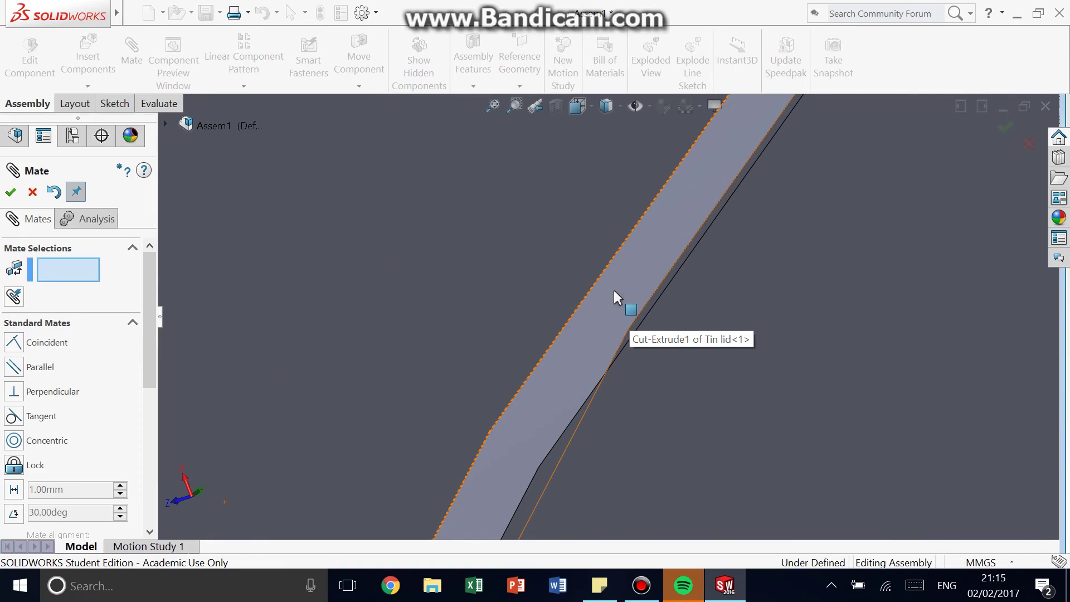
pyautogui.click(612, 294)
pyautogui.scroll(5, 647, 373)
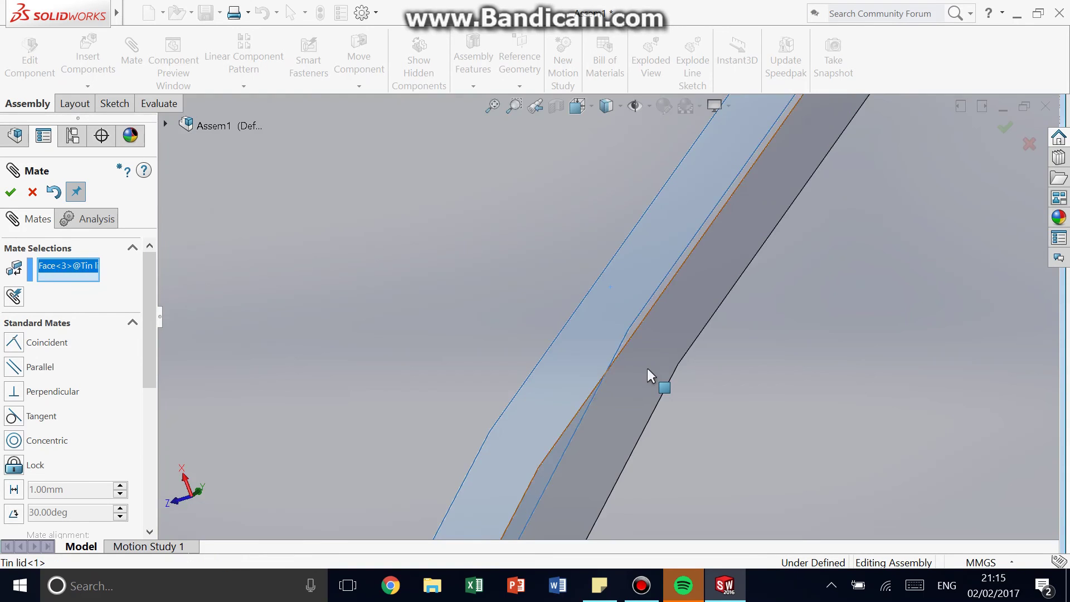
pyautogui.scroll(6, 502, 454)
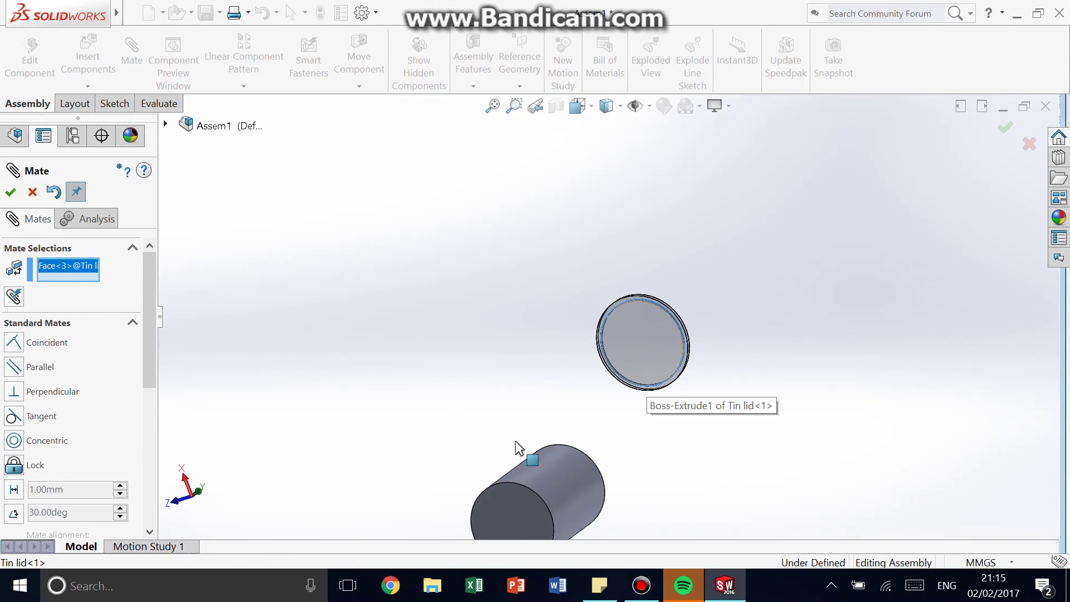
pyautogui.click(569, 496)
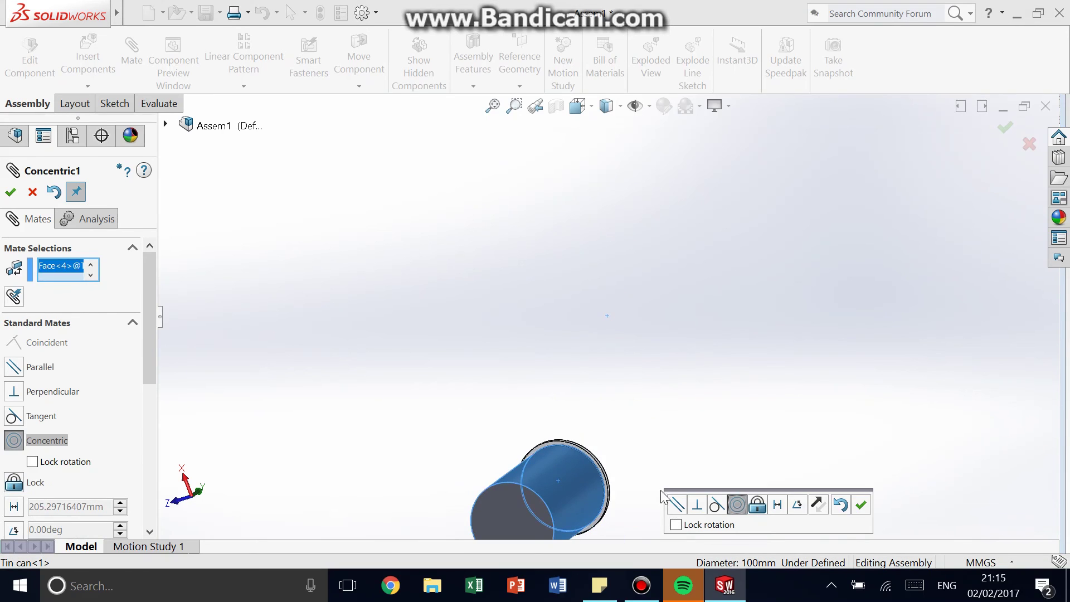
pyautogui.click(861, 505)
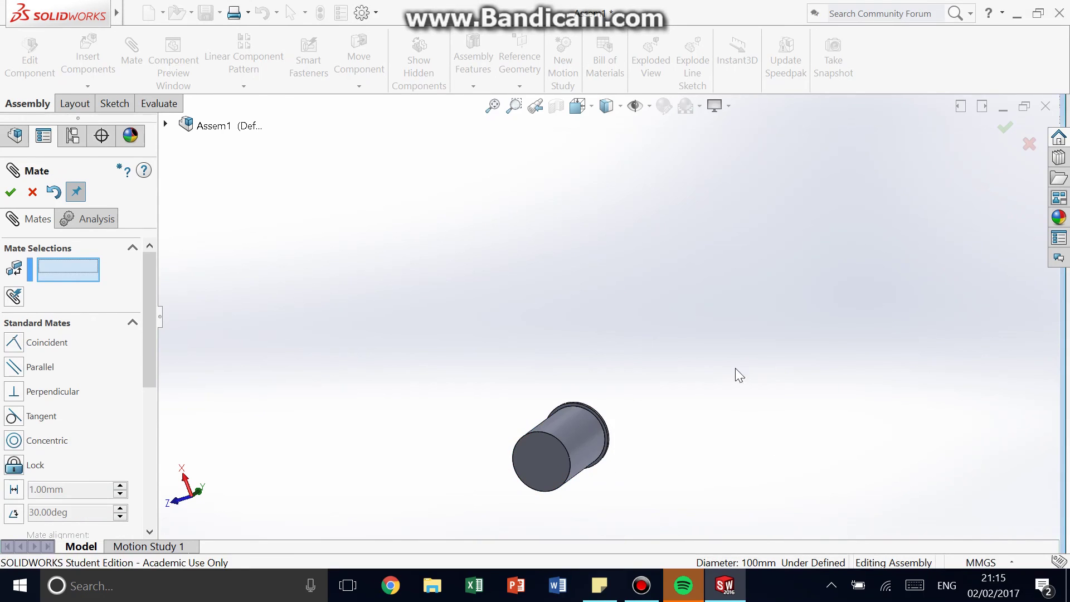
# Examine how the mated lid fits on the can from several angles
pyautogui.moveTo(737, 373); pyautogui.dragTo(530, 159, button='middle')
pyautogui.scroll(-5, 688, 421)
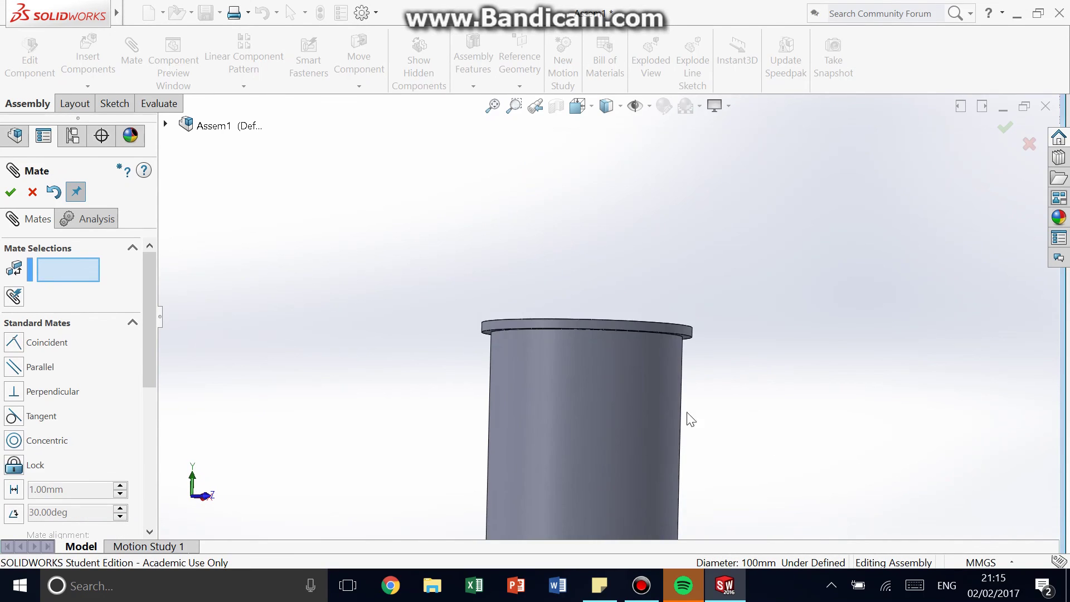
pyautogui.moveTo(739, 361); pyautogui.dragTo(671, 275, button='middle')
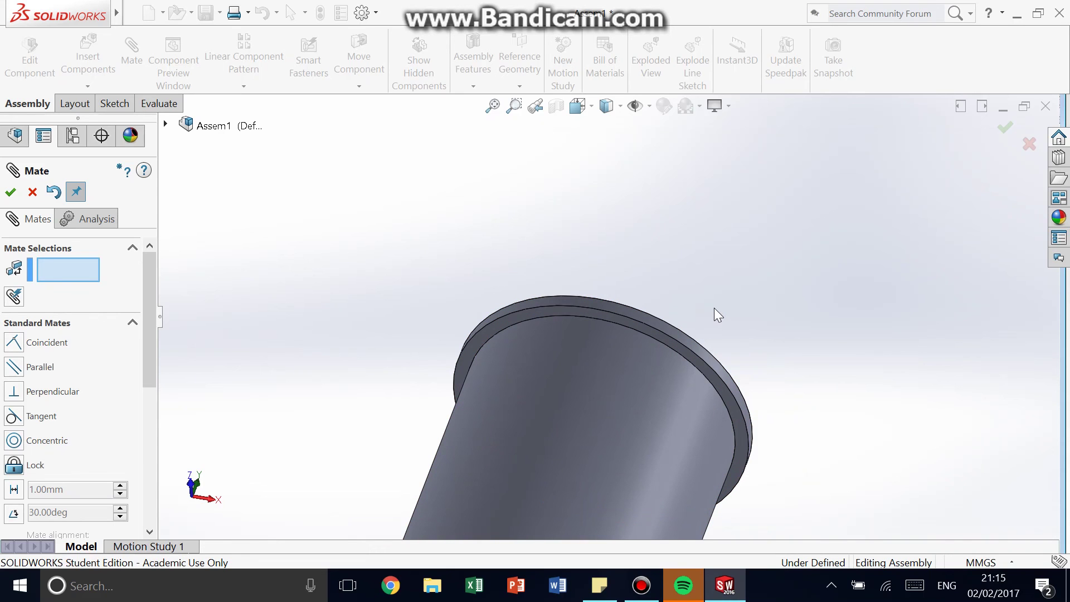
pyautogui.moveTo(880, 313); pyautogui.dragTo(832, 295, button='middle')
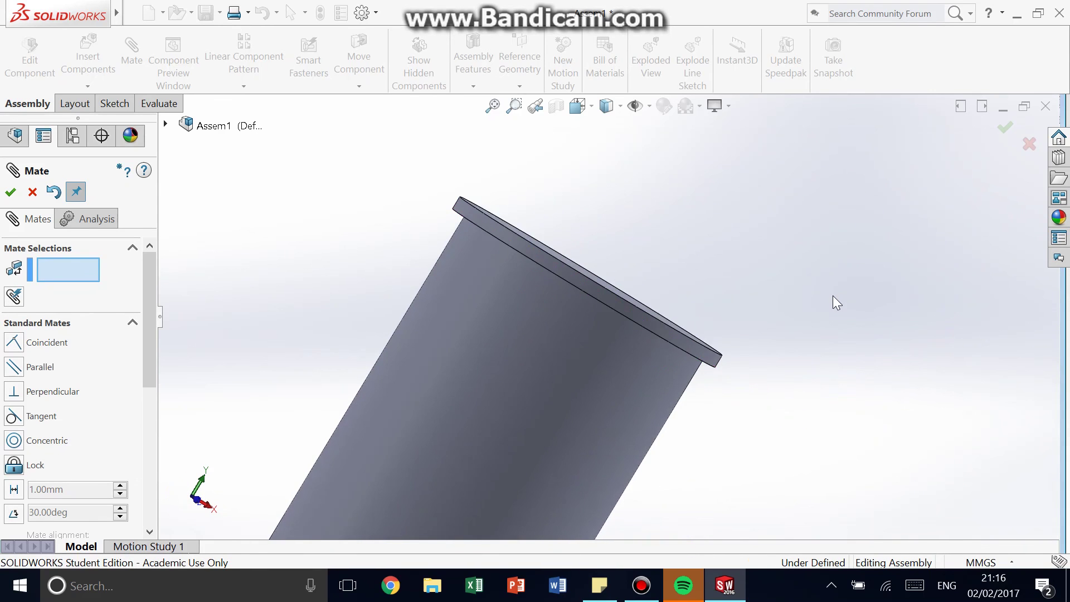
pyautogui.scroll(5, 802, 279)
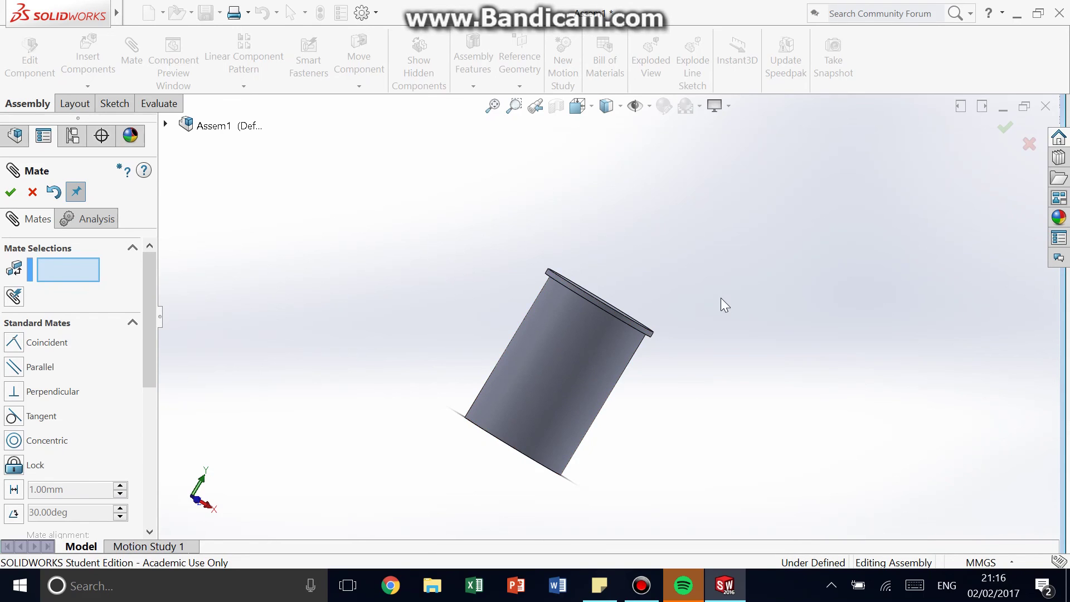
pyautogui.moveTo(721, 303); pyautogui.dragTo(665, 252, button='middle')
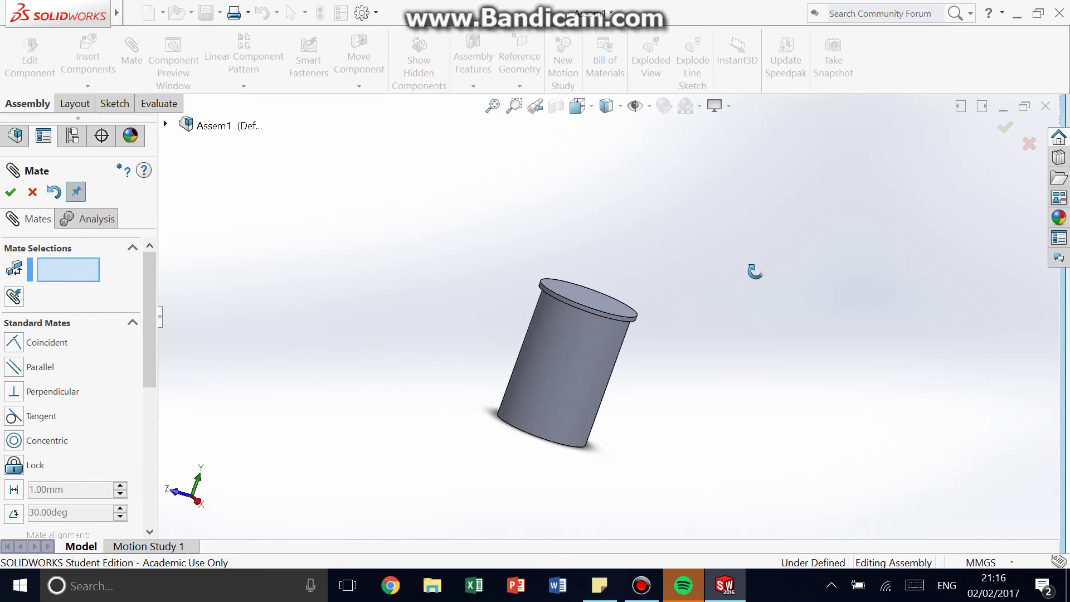
pyautogui.moveTo(754, 271); pyautogui.dragTo(607, 252, button='middle')
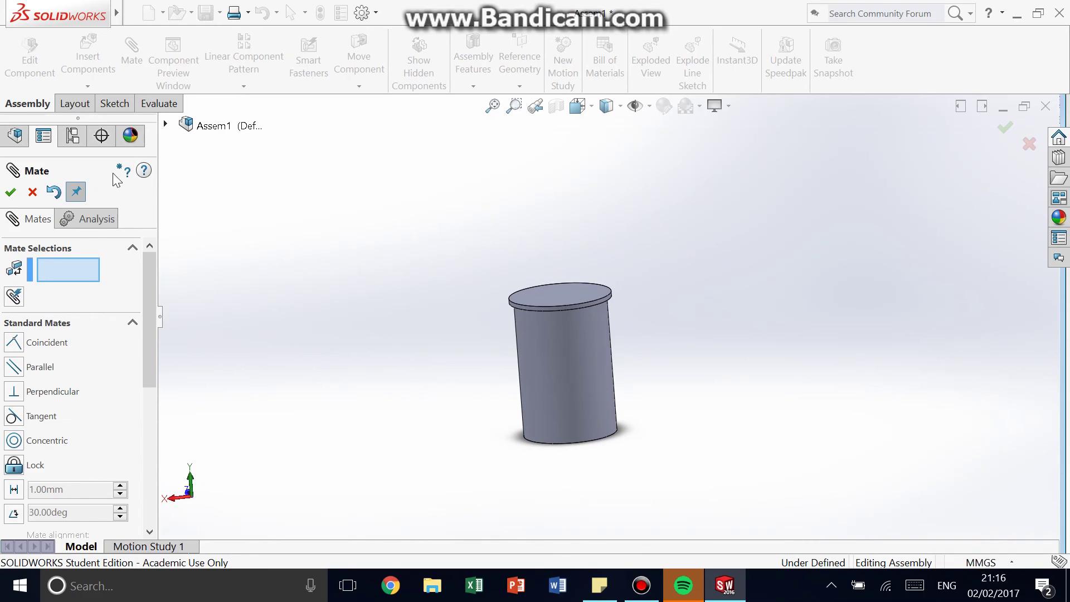